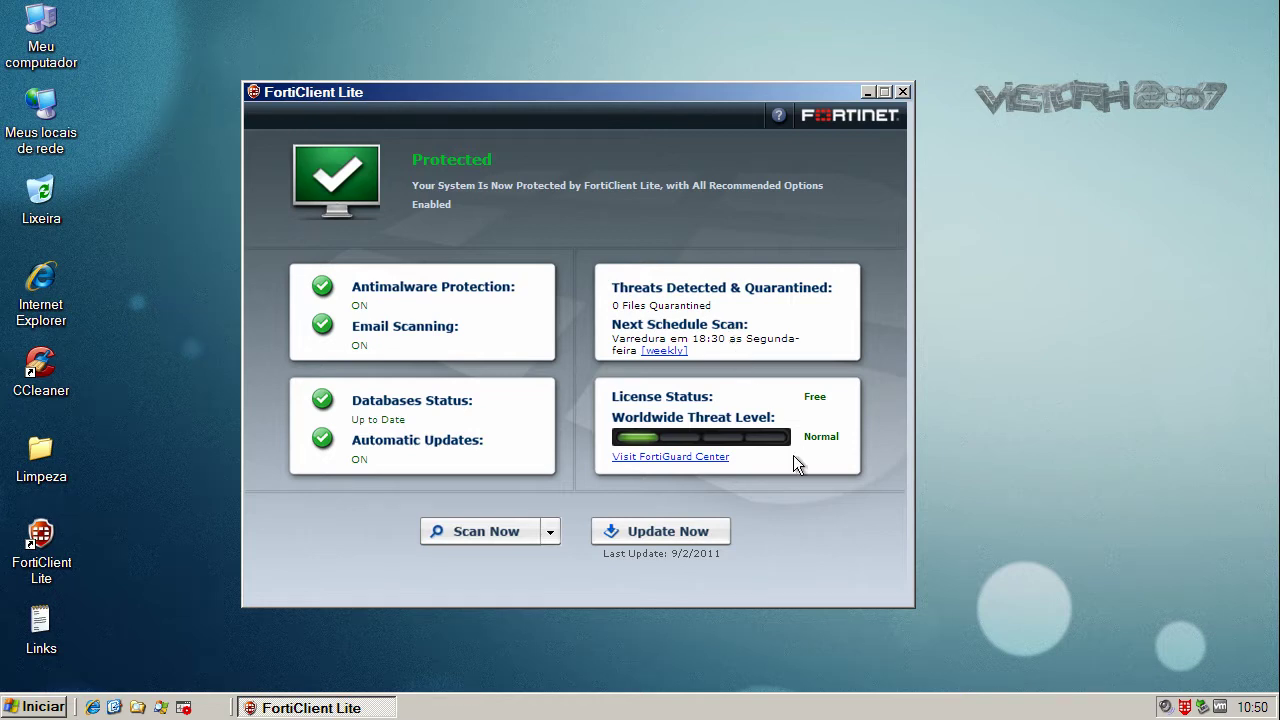
- Close the FortiClient Lite window and open Process Explorer
click(646, 527)
click(904, 92)
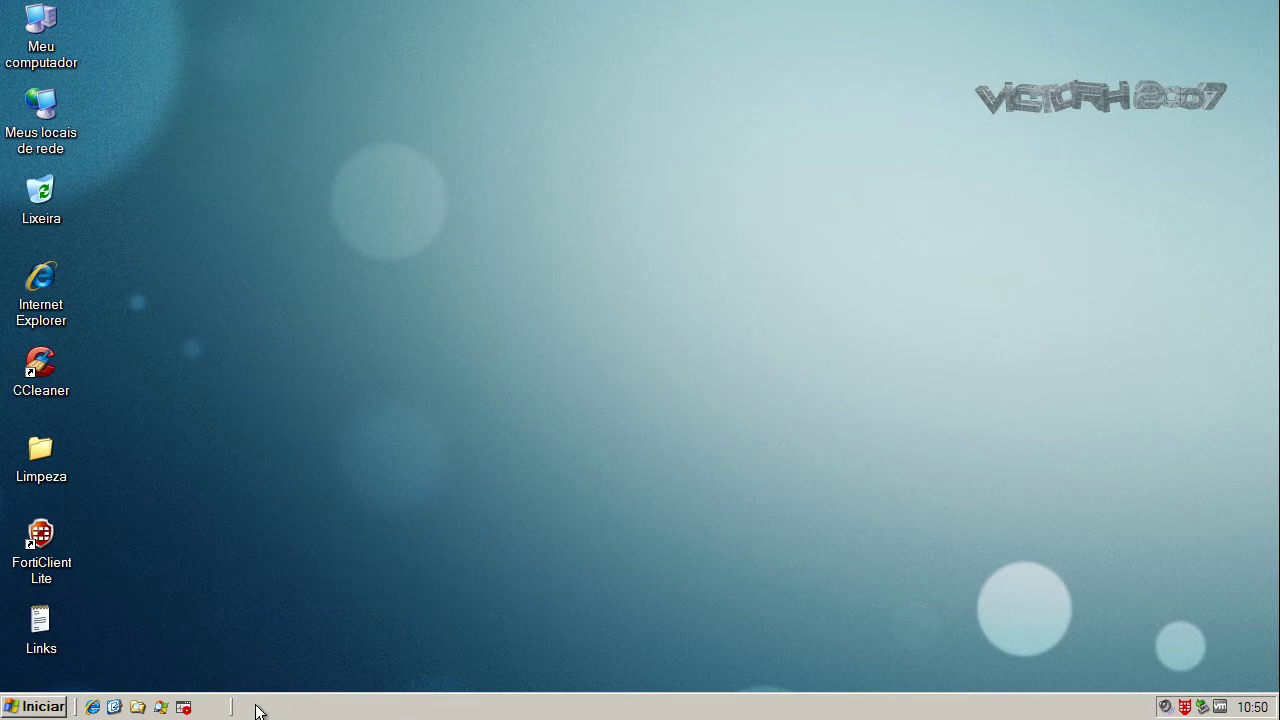
click(184, 707)
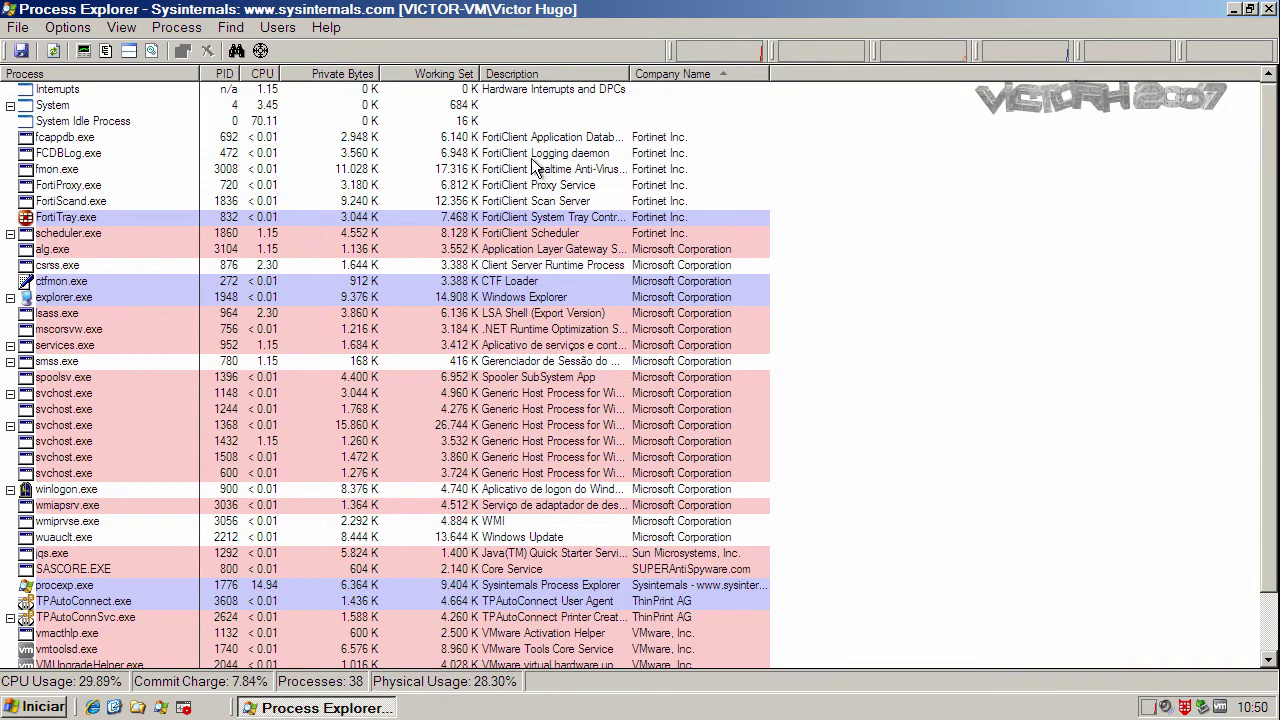
- Examine the Fortinet processes in the process list, including their descriptions and memory usage
click(537, 140)
click(530, 154)
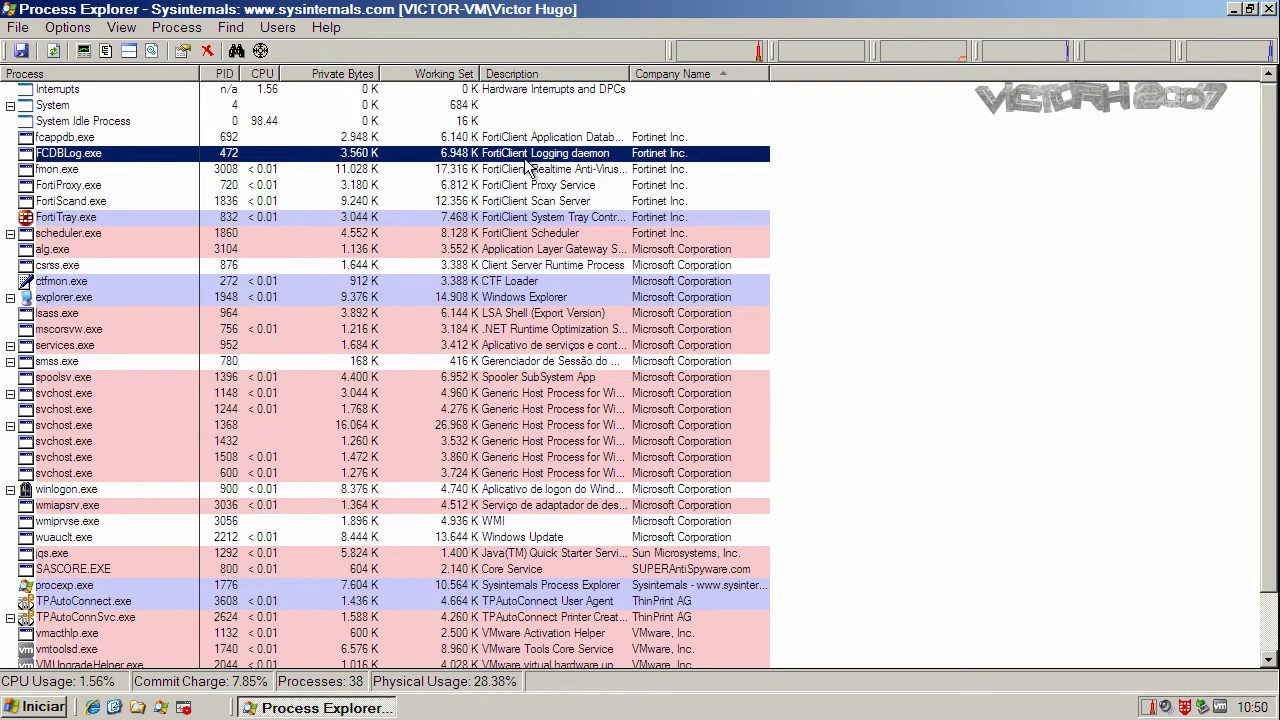
click(526, 171)
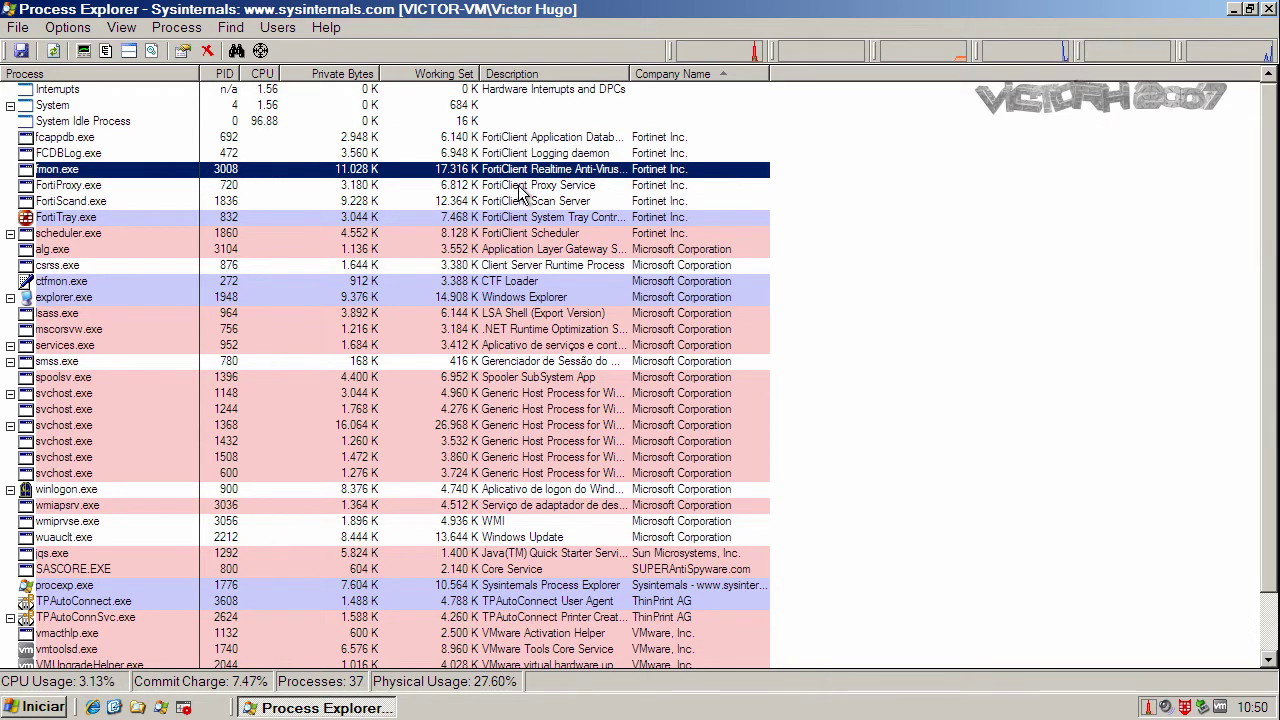
click(522, 186)
click(522, 202)
click(521, 218)
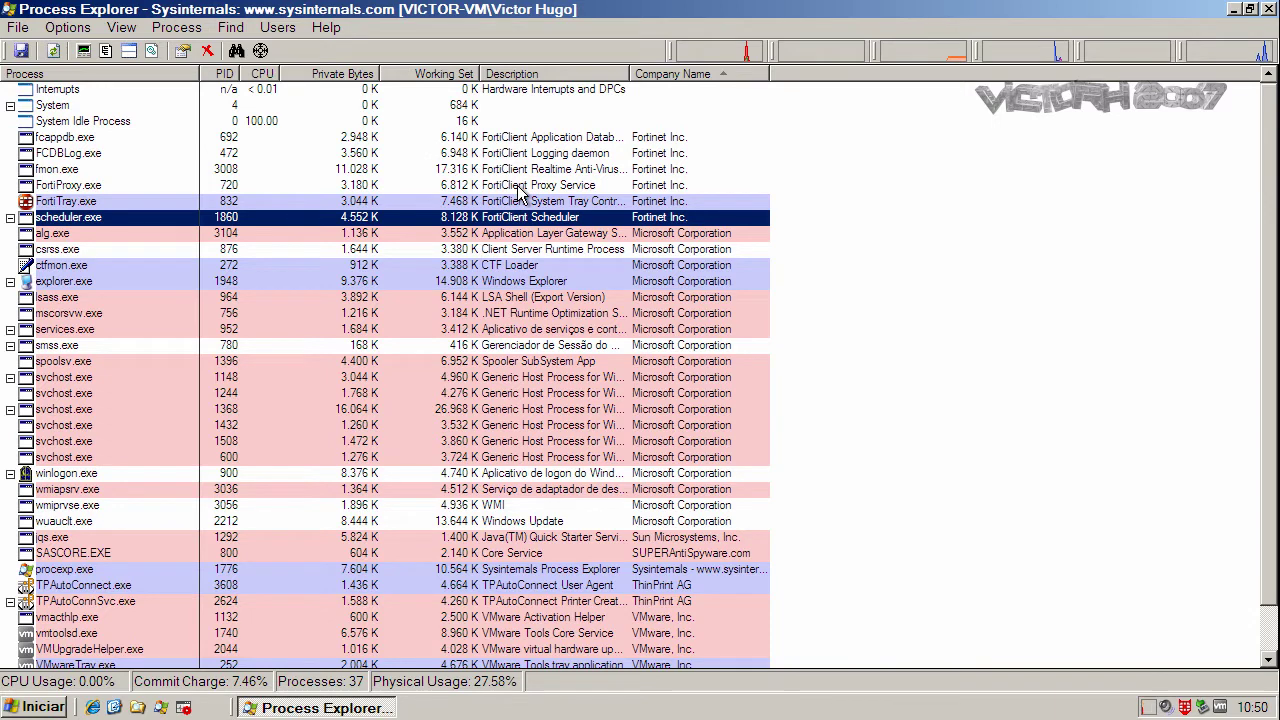
click(512, 138)
click(514, 154)
click(515, 170)
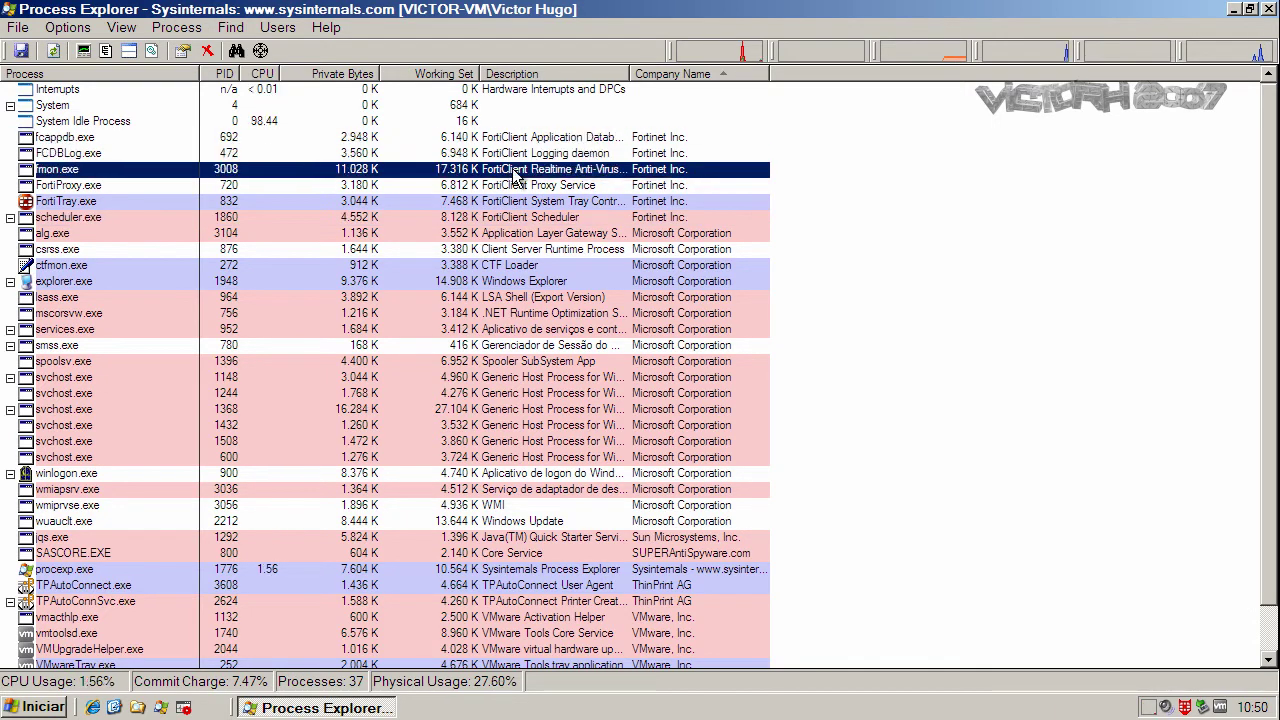
click(516, 186)
click(517, 202)
click(518, 218)
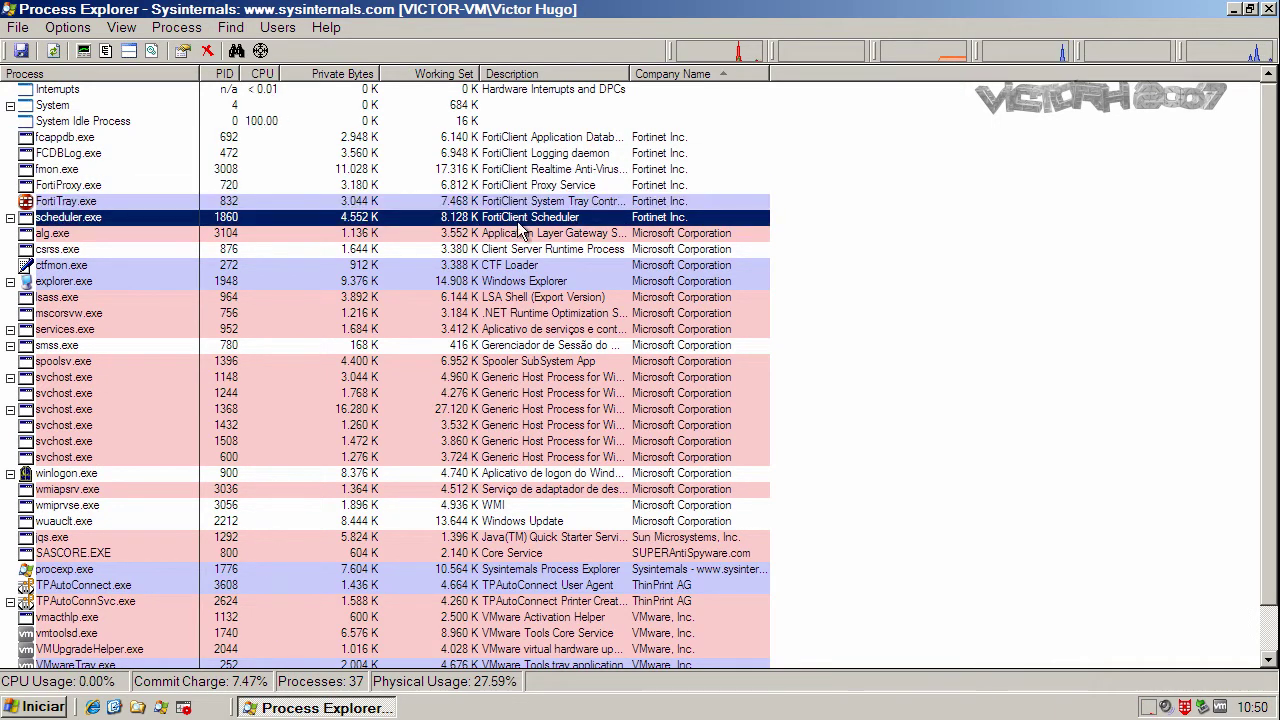
click(467, 188)
click(467, 170)
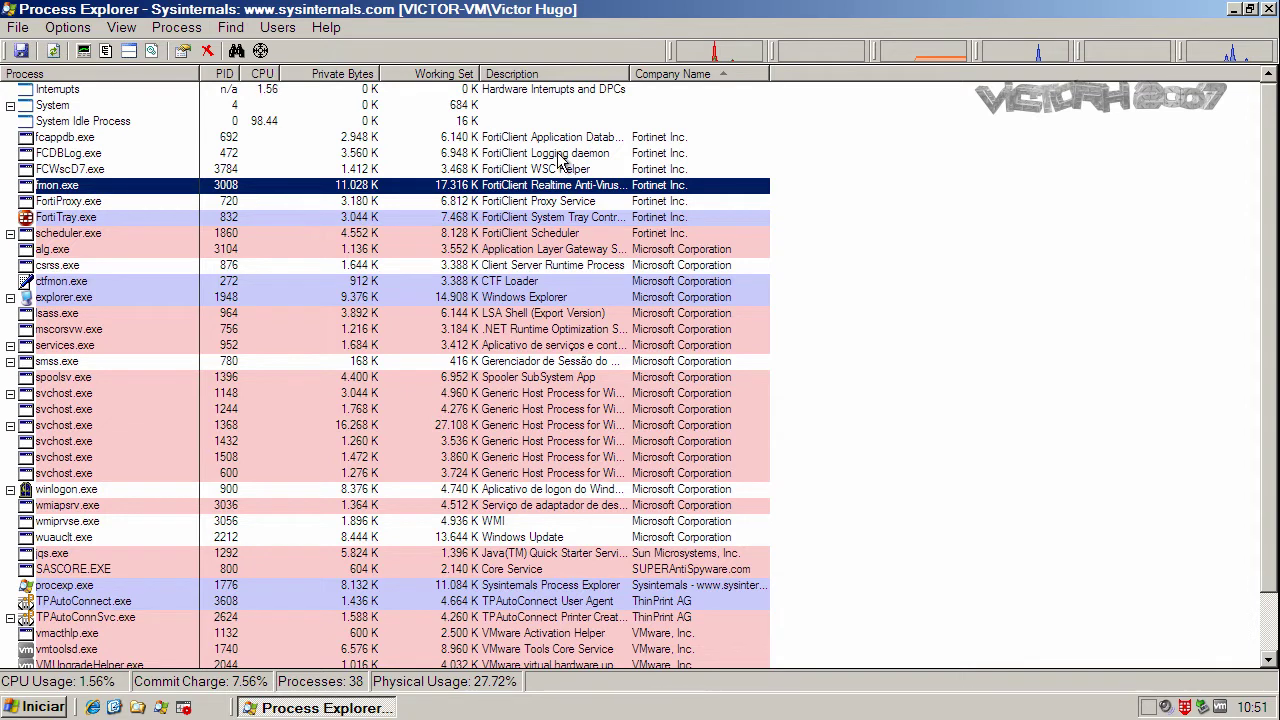
click(540, 167)
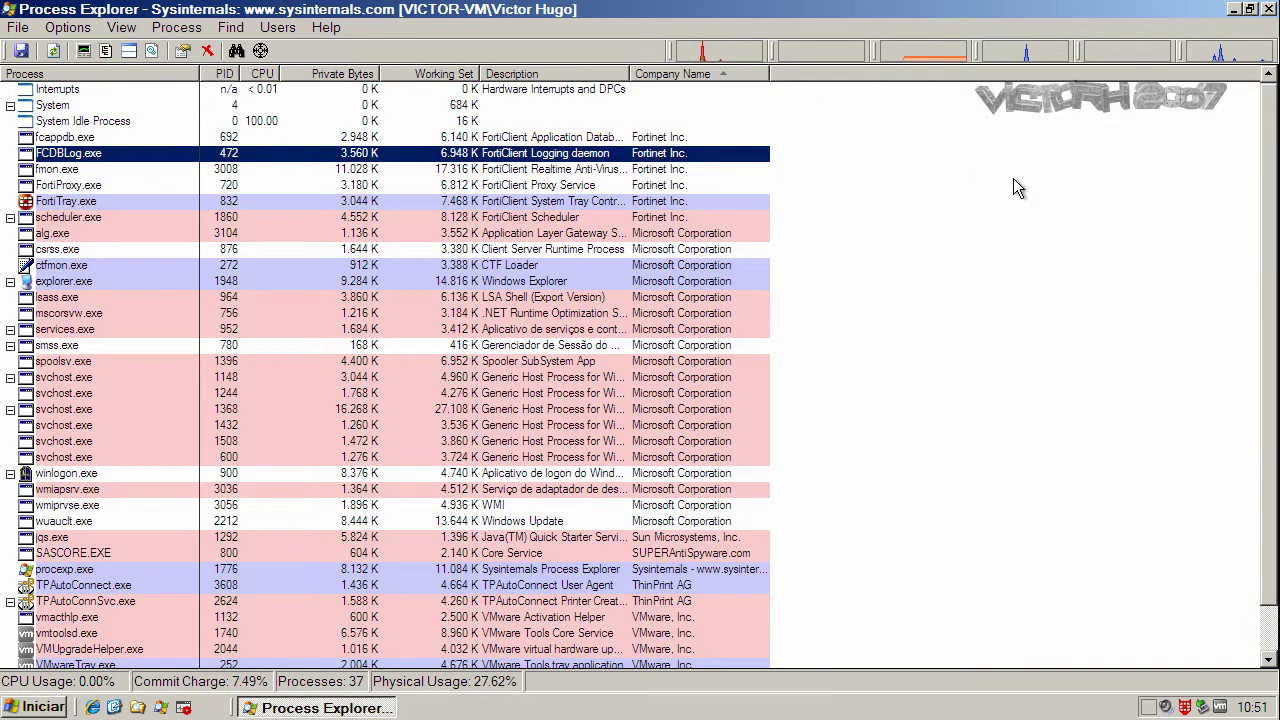
- Close Process Explorer and minimize the KillSwitch window
click(1267, 10)
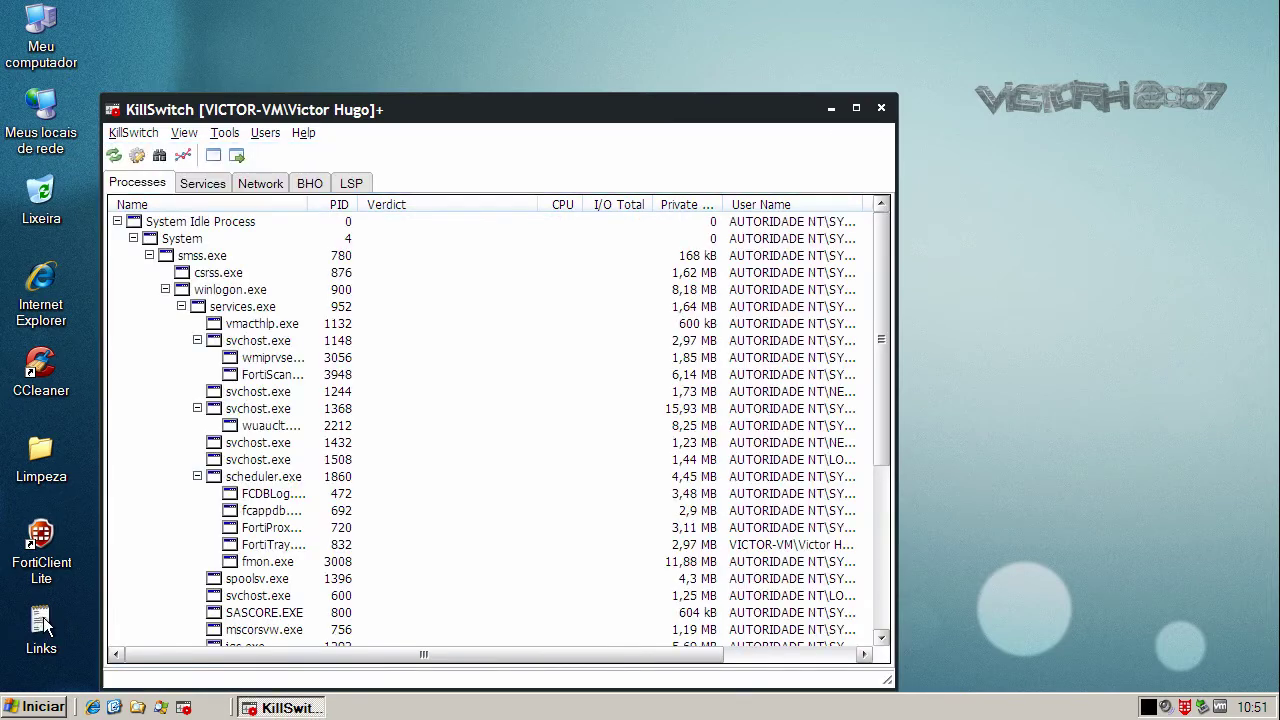
click(832, 107)
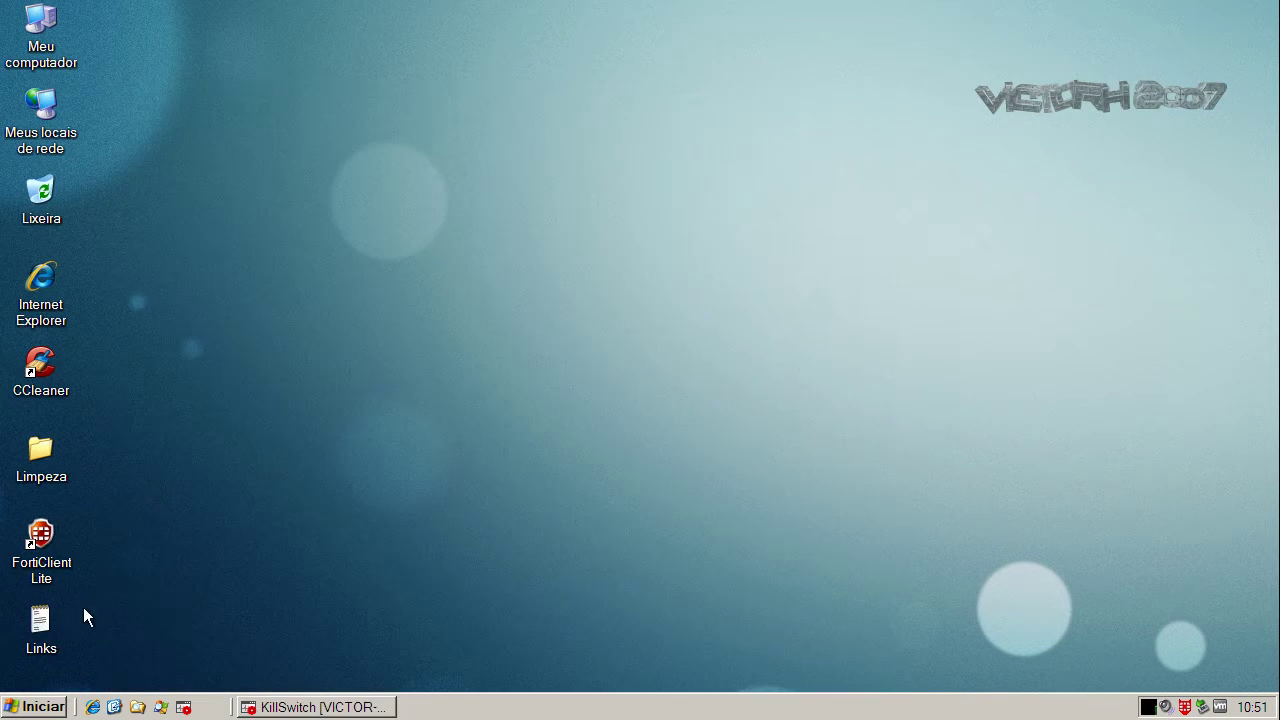
double_click(32, 626)
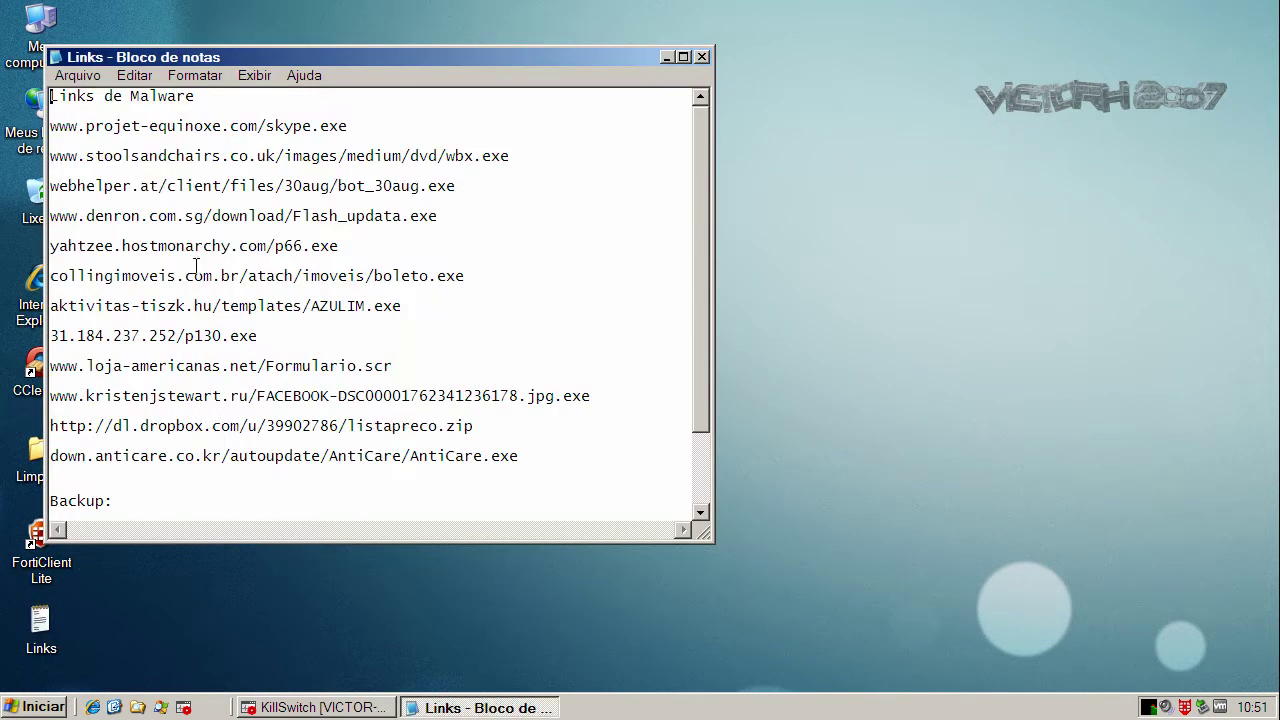
double_click(141, 127)
key(ctrl+c)
right_click(141, 127)
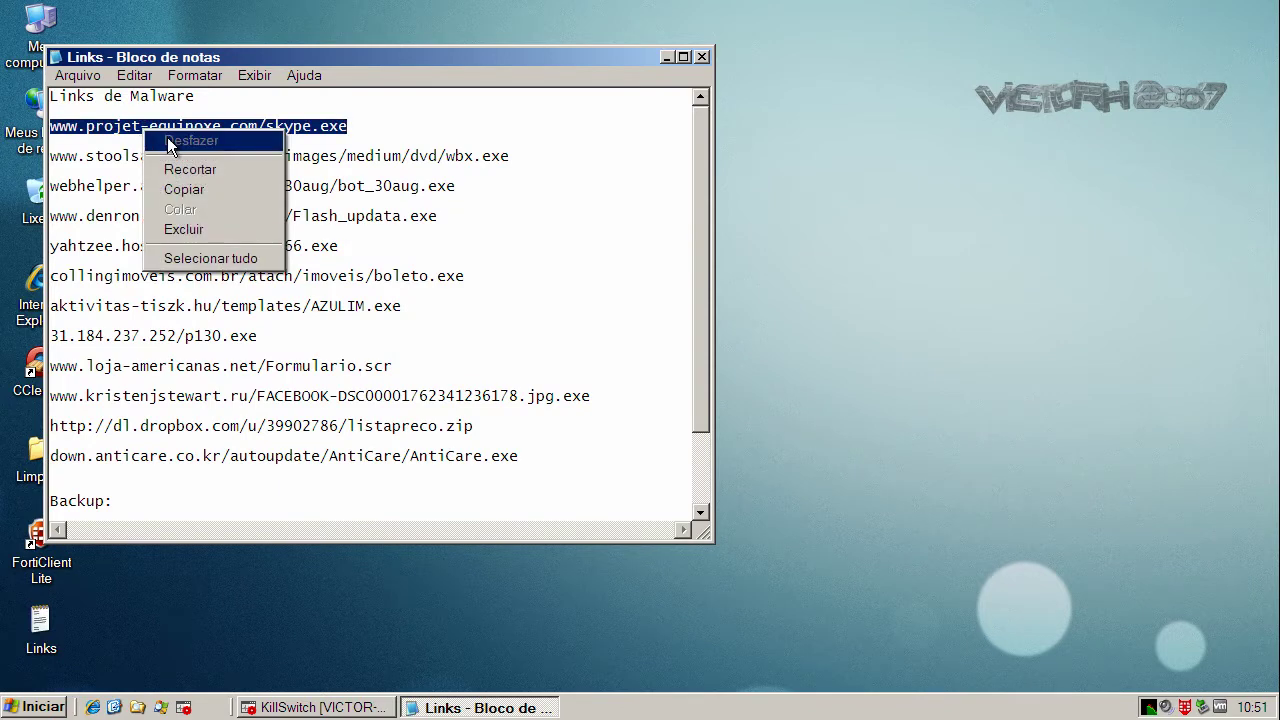
click(190, 189)
drag(348, 56, 428, 111)
click(746, 113)
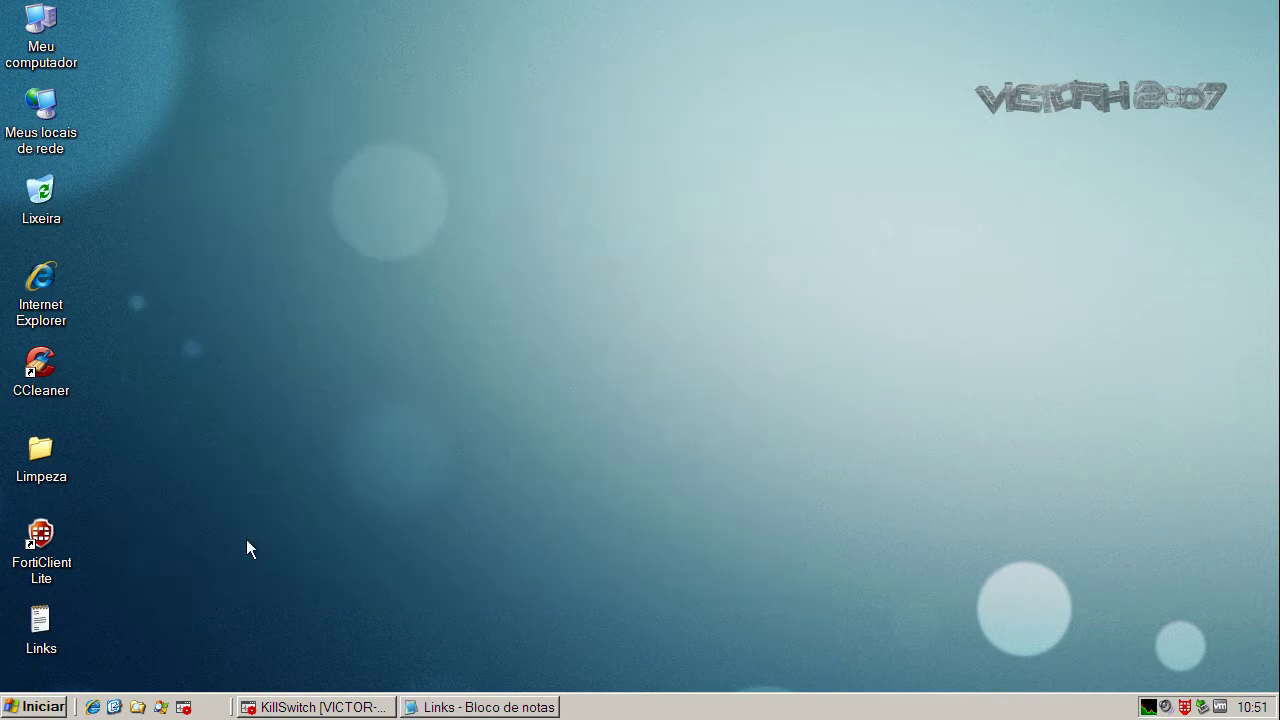
- Open Internet Explorer in a maximized window and go to the copied skype.exe address
click(94, 707)
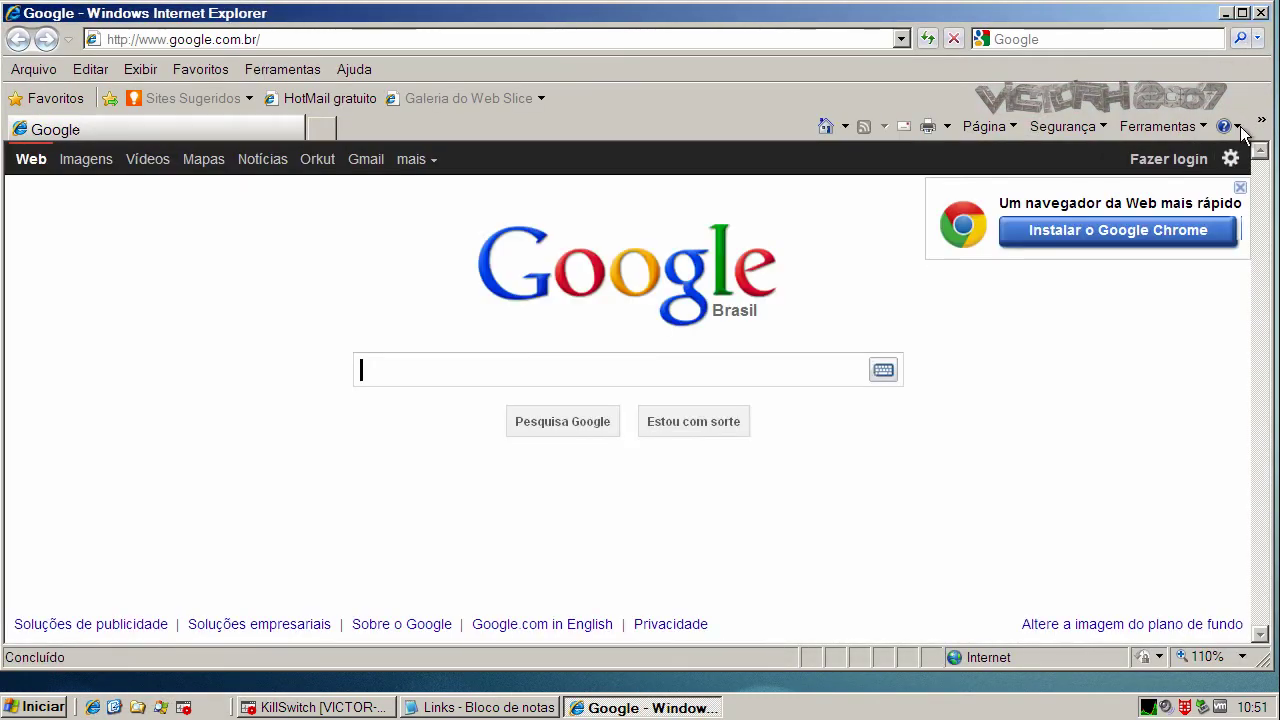
click(1243, 13)
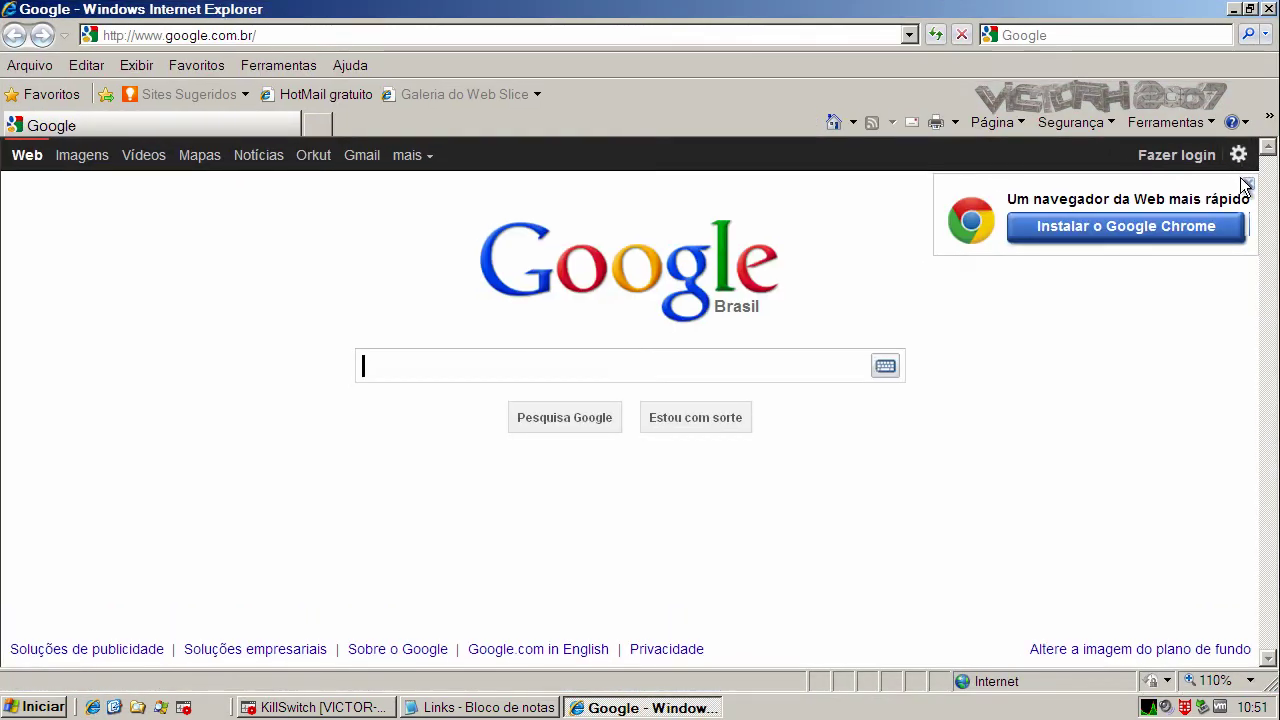
click(305, 36)
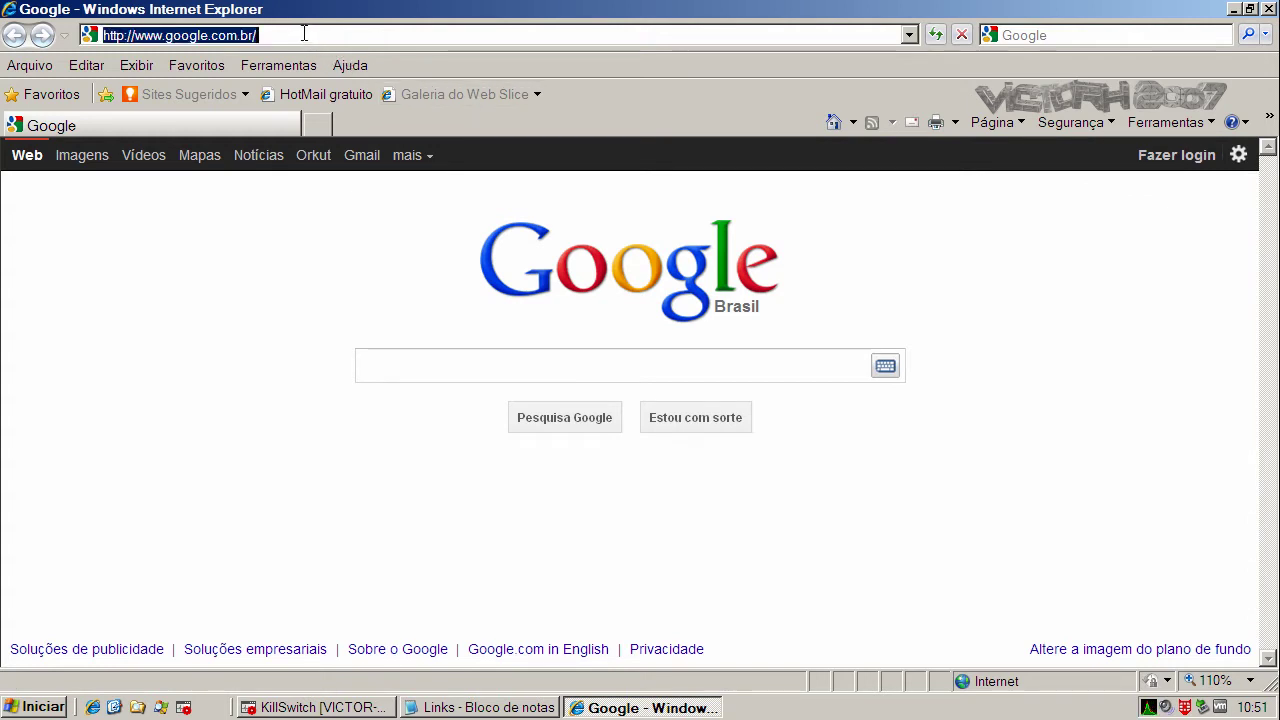
key(ctrl+v)
key(Return)
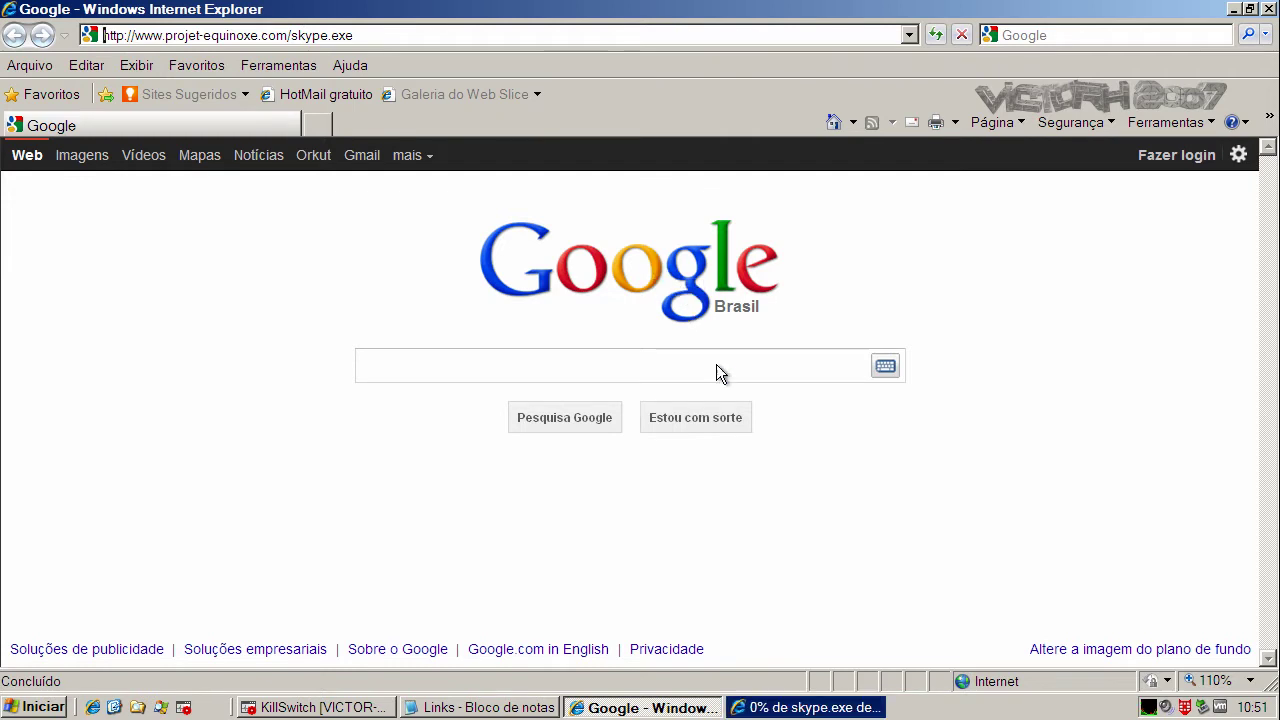
- Try to run the skype.exe download, and dismiss the Windows error and the Virus Alert
click(820, 706)
click(605, 361)
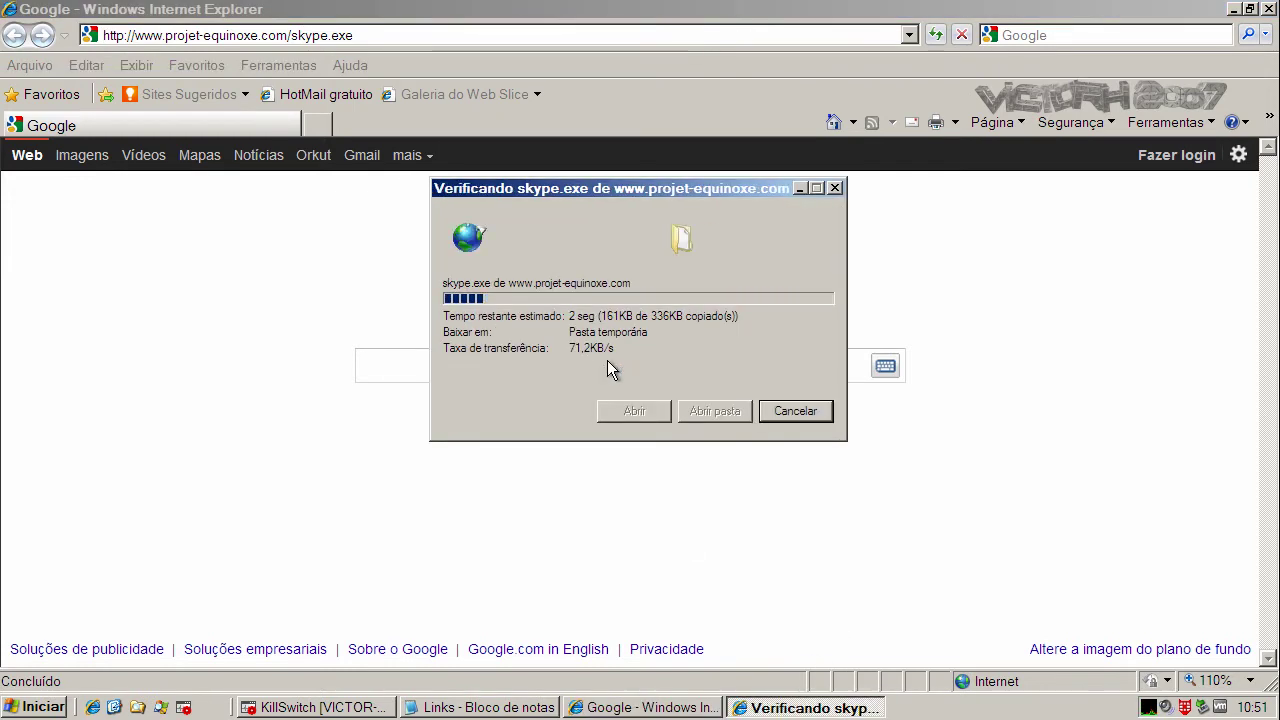
key(Return)
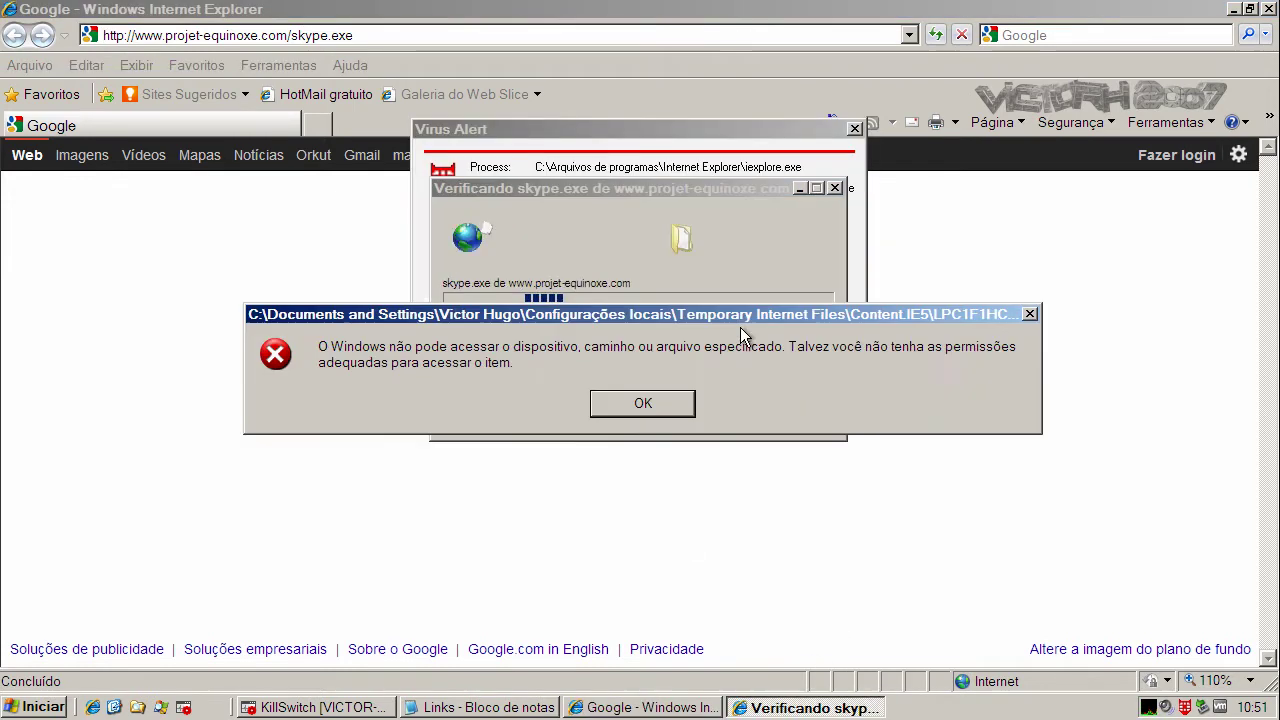
click(672, 401)
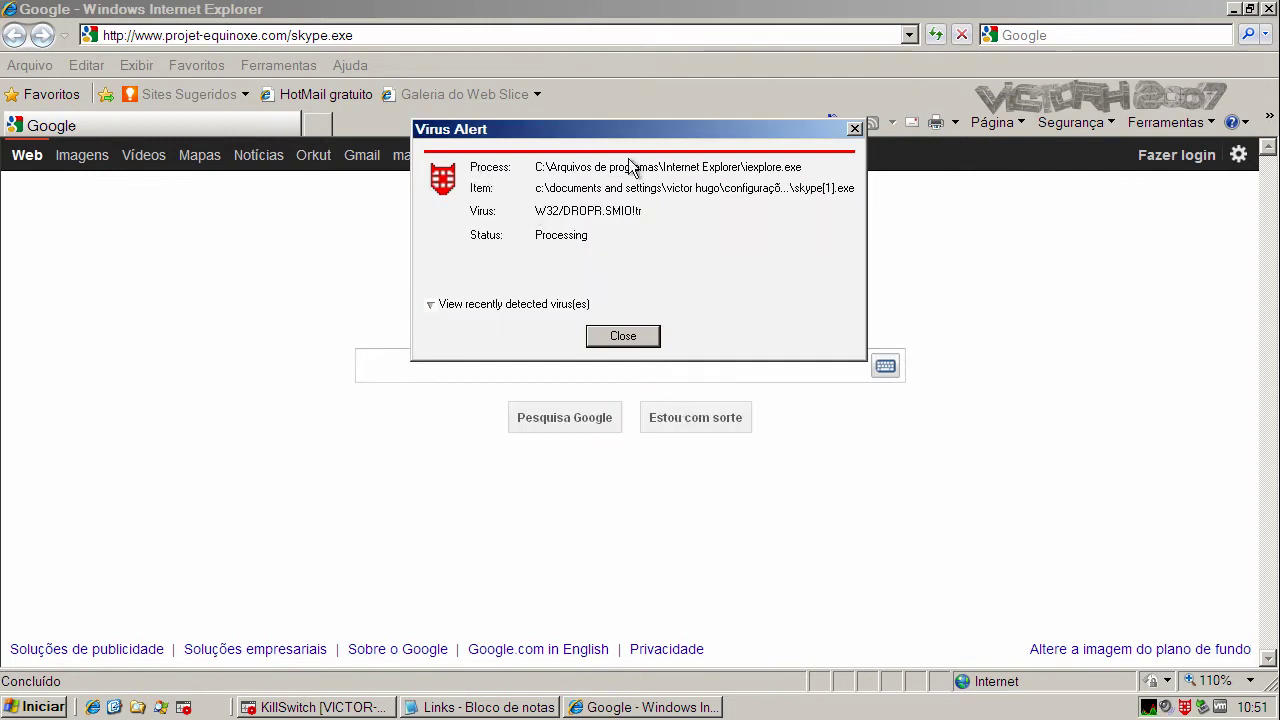
drag(628, 135, 628, 164)
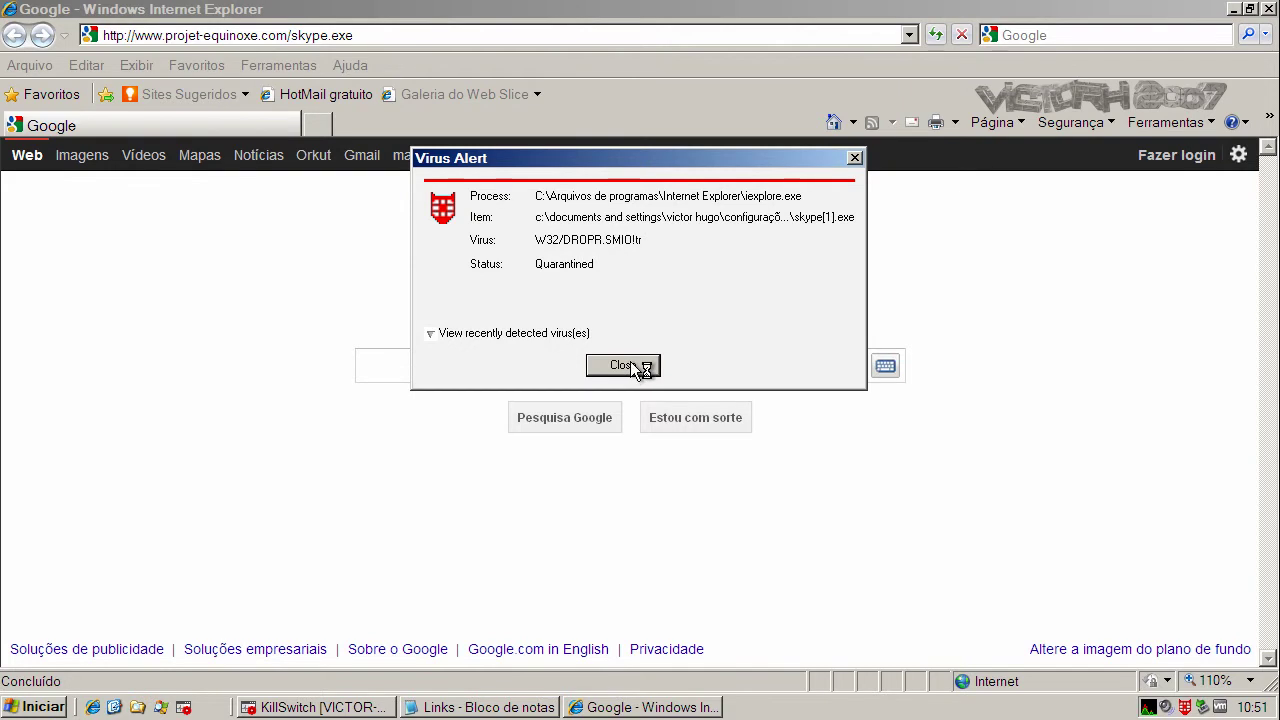
click(622, 365)
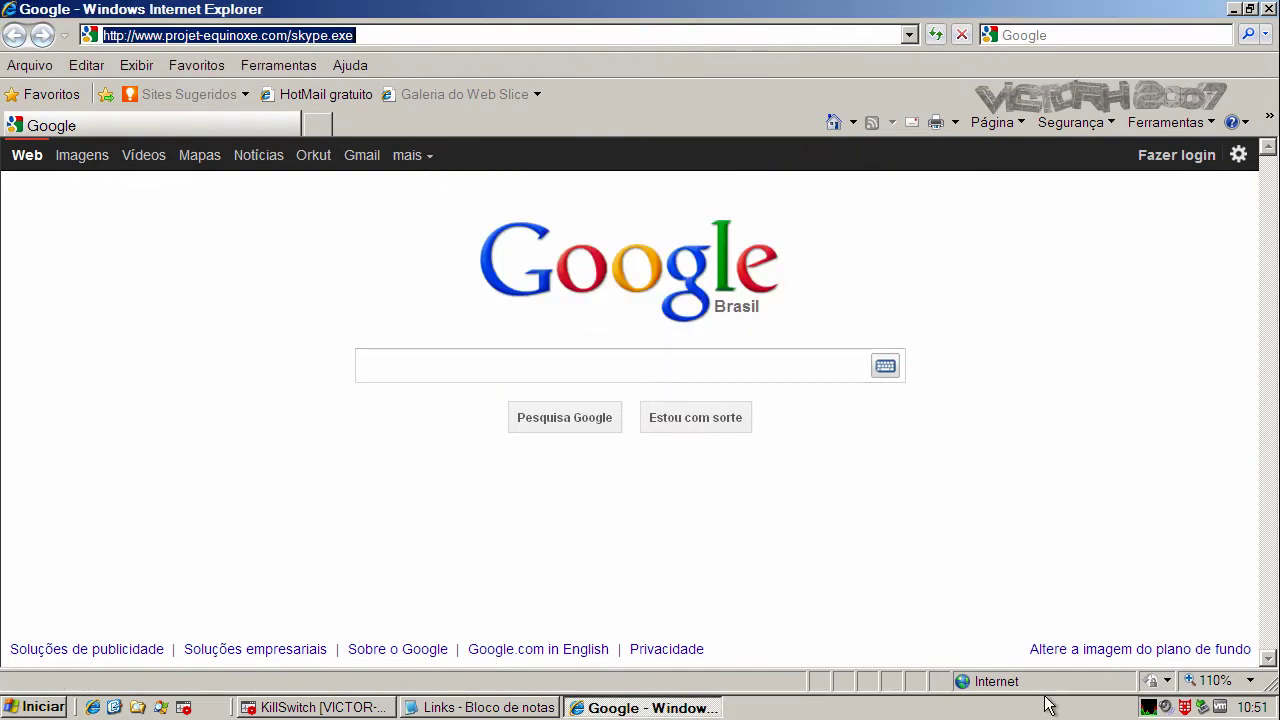
- Check the threats detected and quarantined in FortiClient Lite, then close its window
double_click(1187, 705)
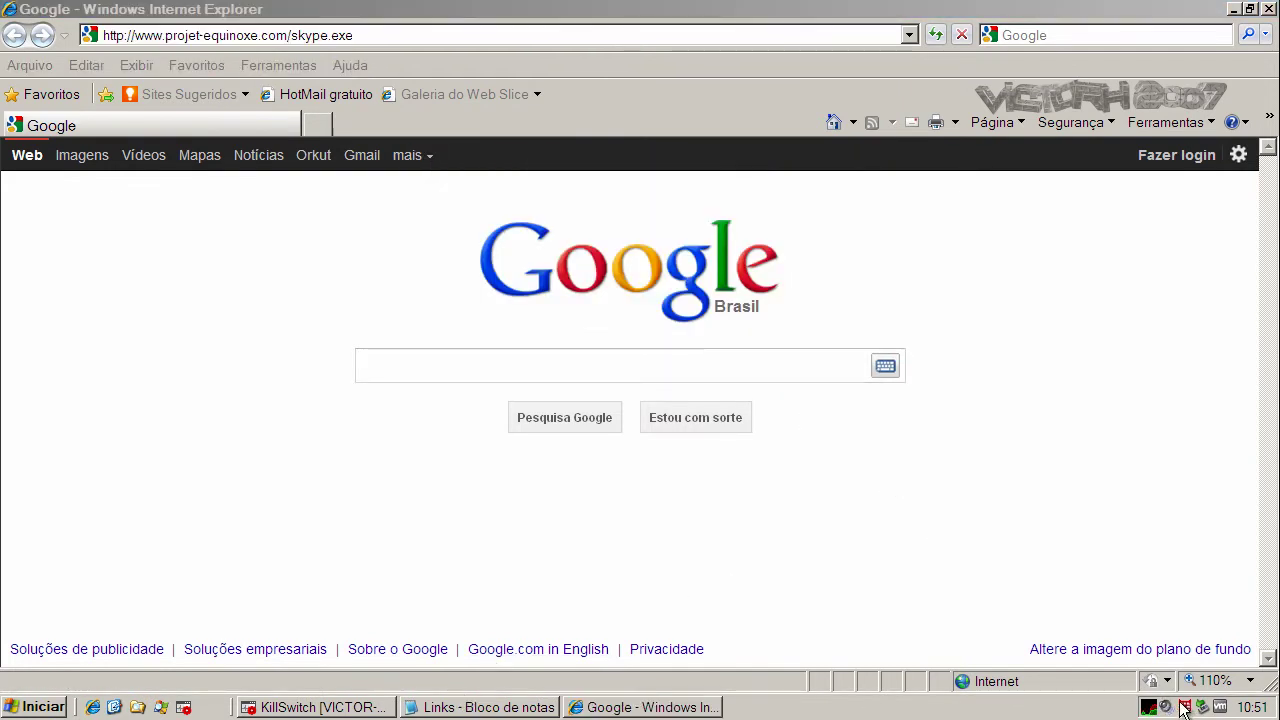
double_click(1184, 708)
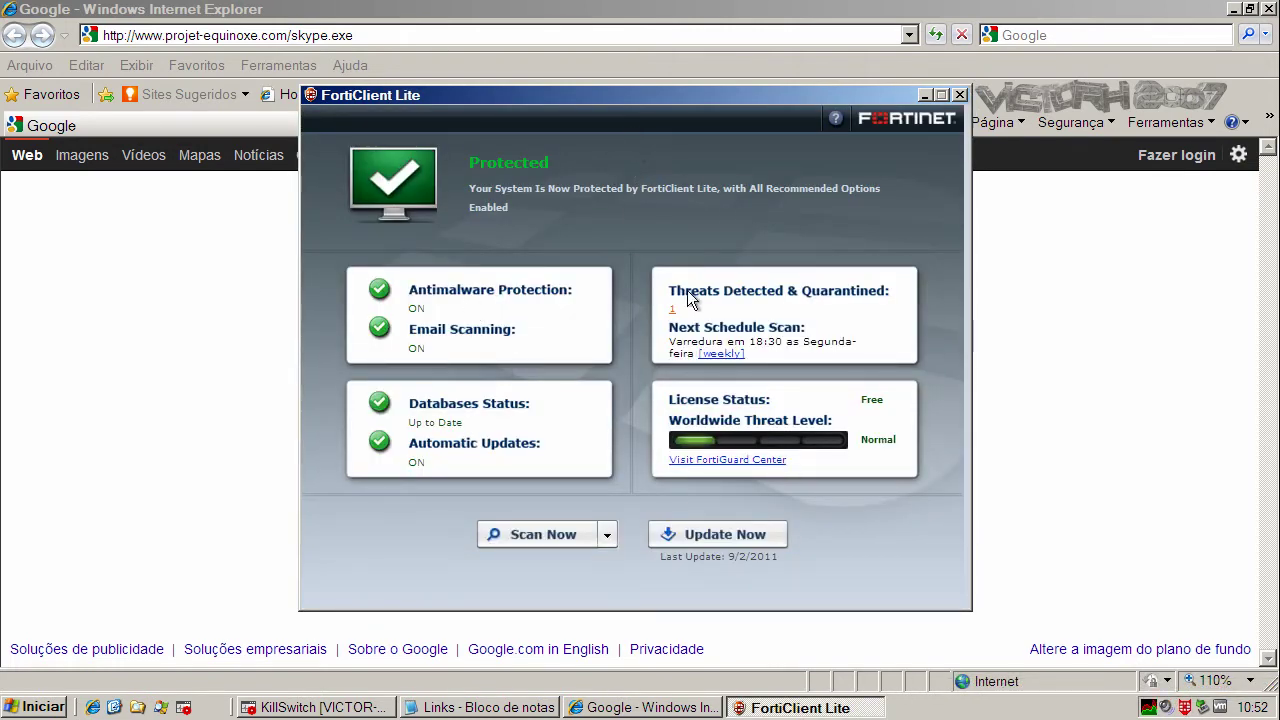
click(960, 95)
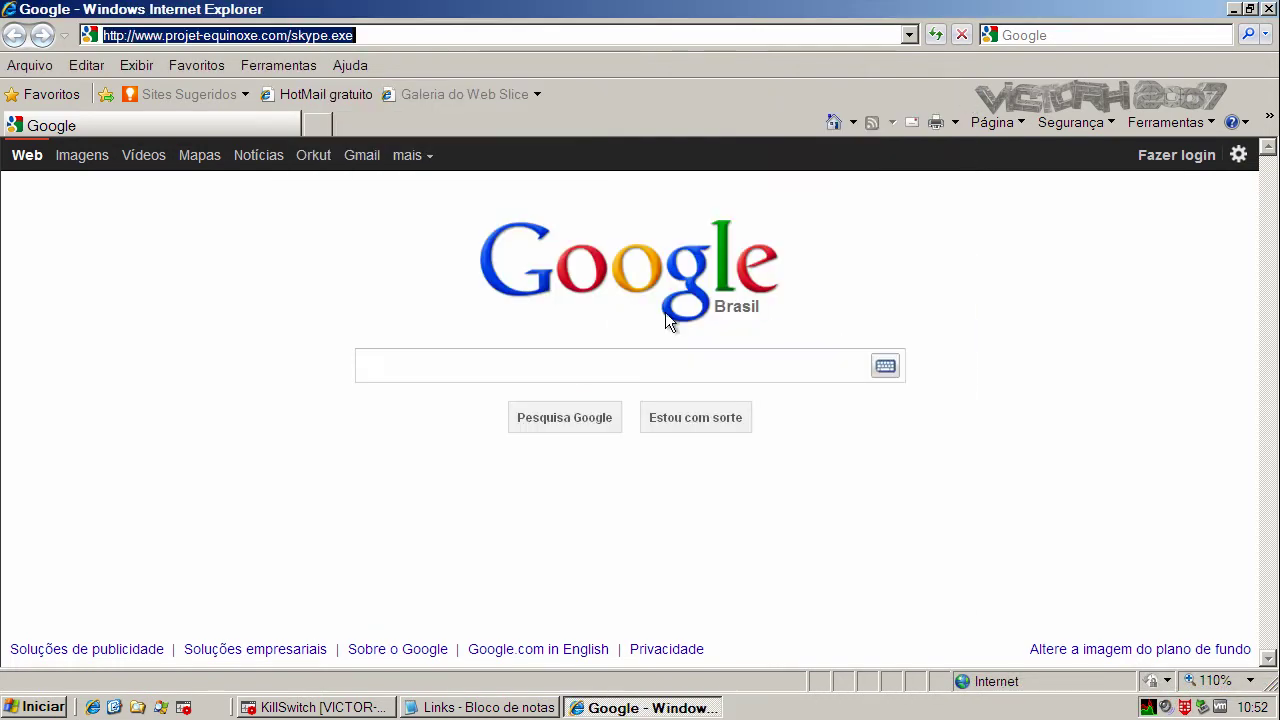
click(480, 707)
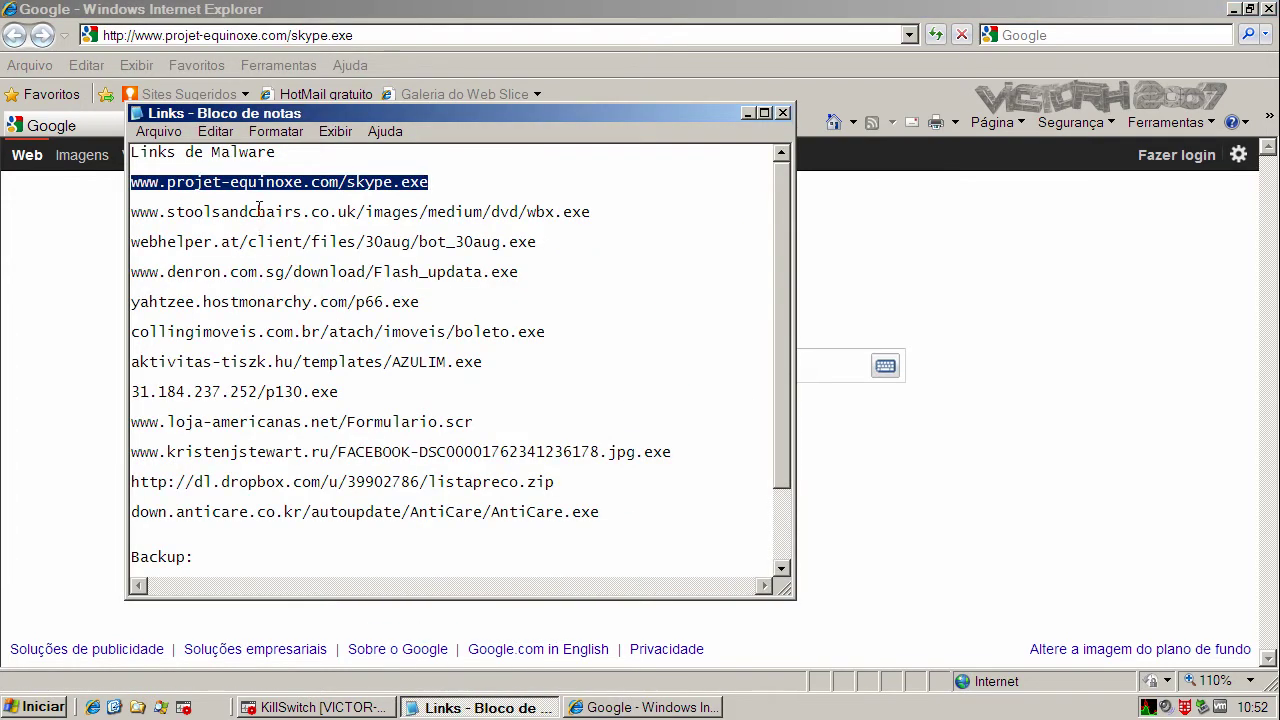
double_click(259, 211)
right_click(260, 211)
click(286, 274)
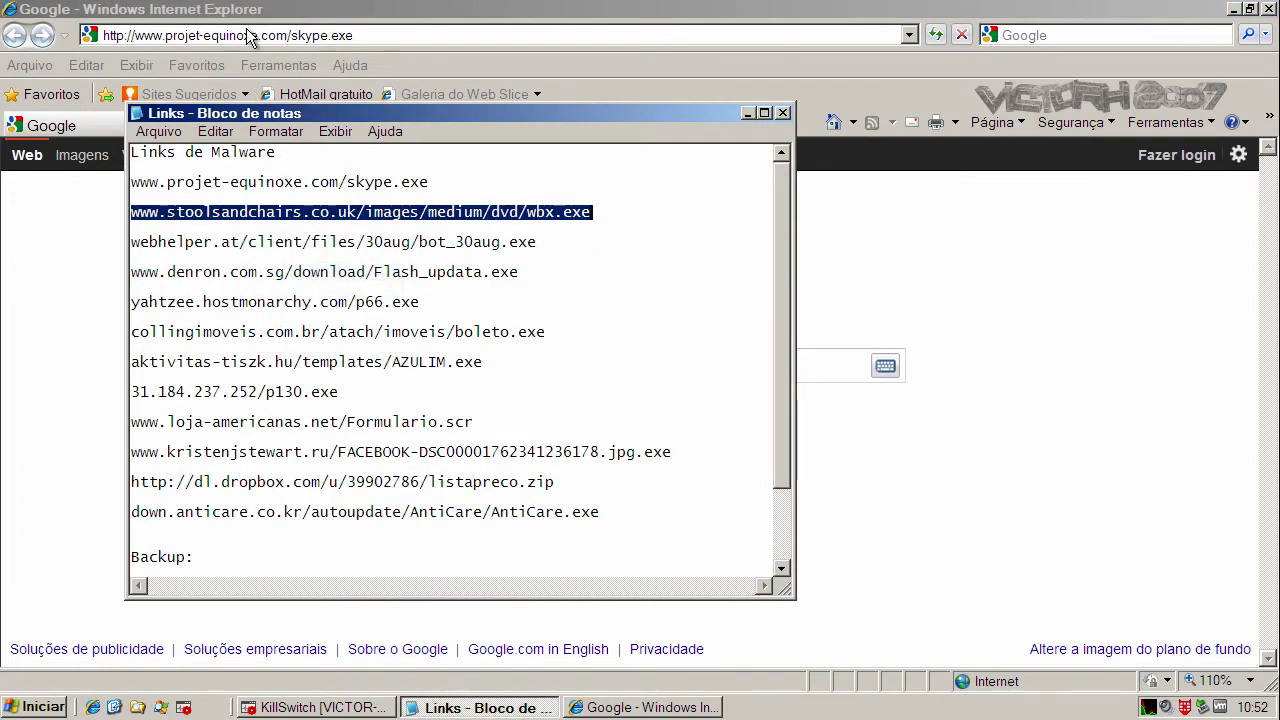
double_click(246, 30)
drag(405, 36, 24, 35)
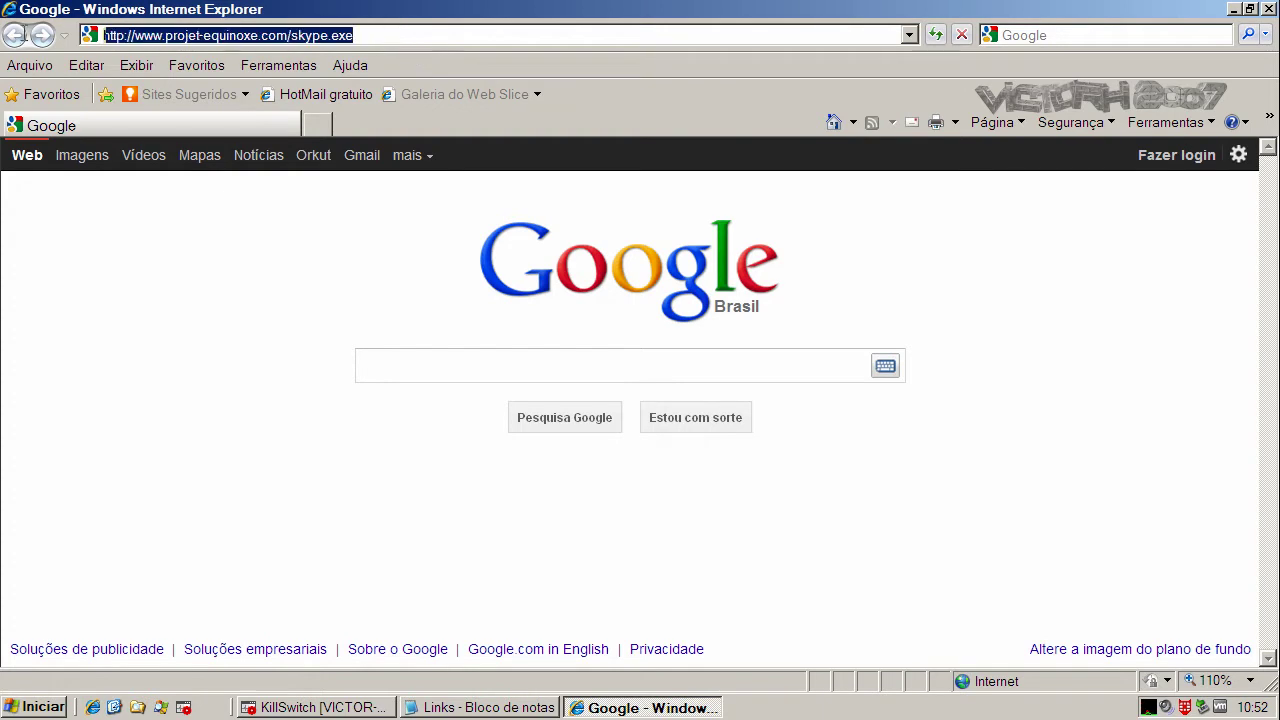
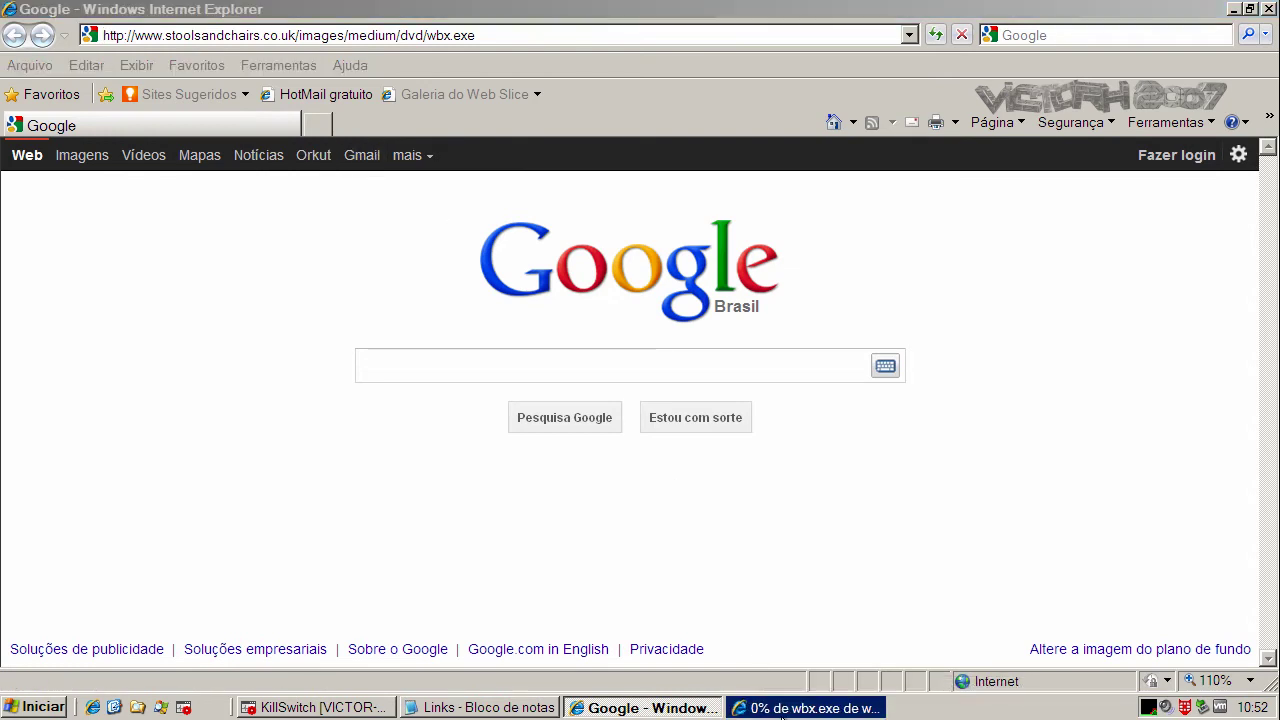
- Try to run the wbx.exe download and close the Virus Alert
click(603, 360)
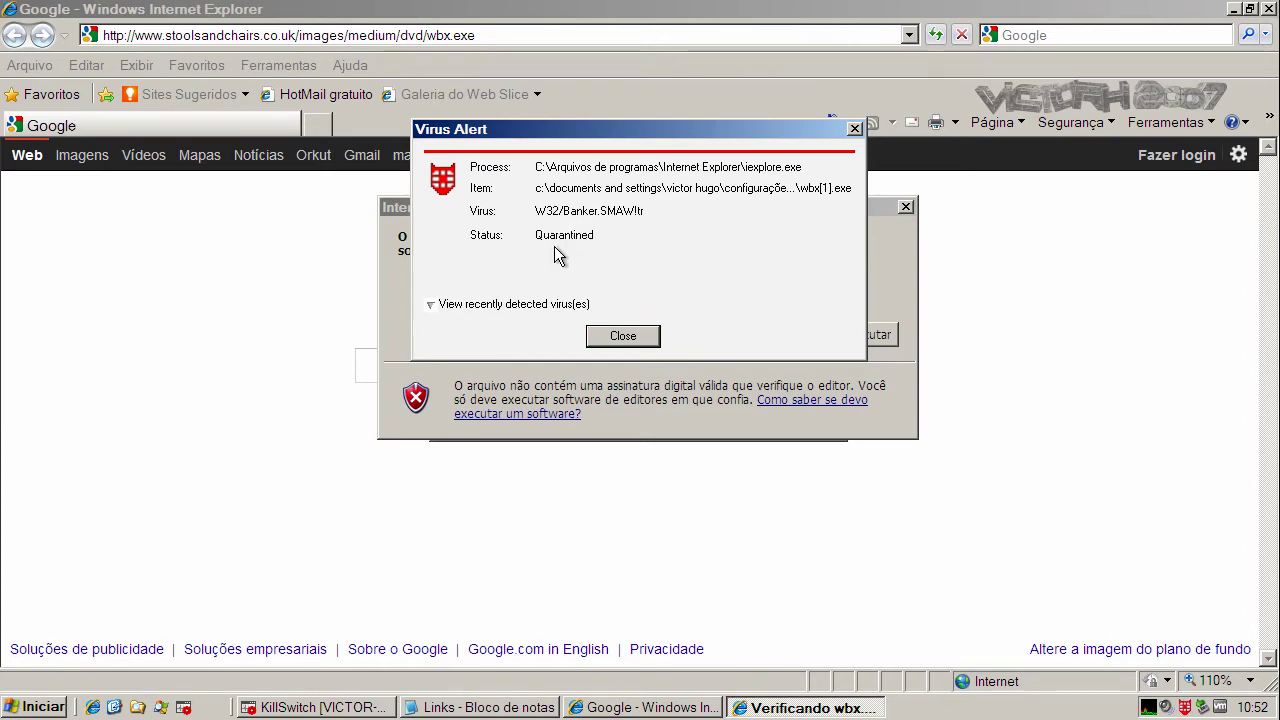
click(618, 336)
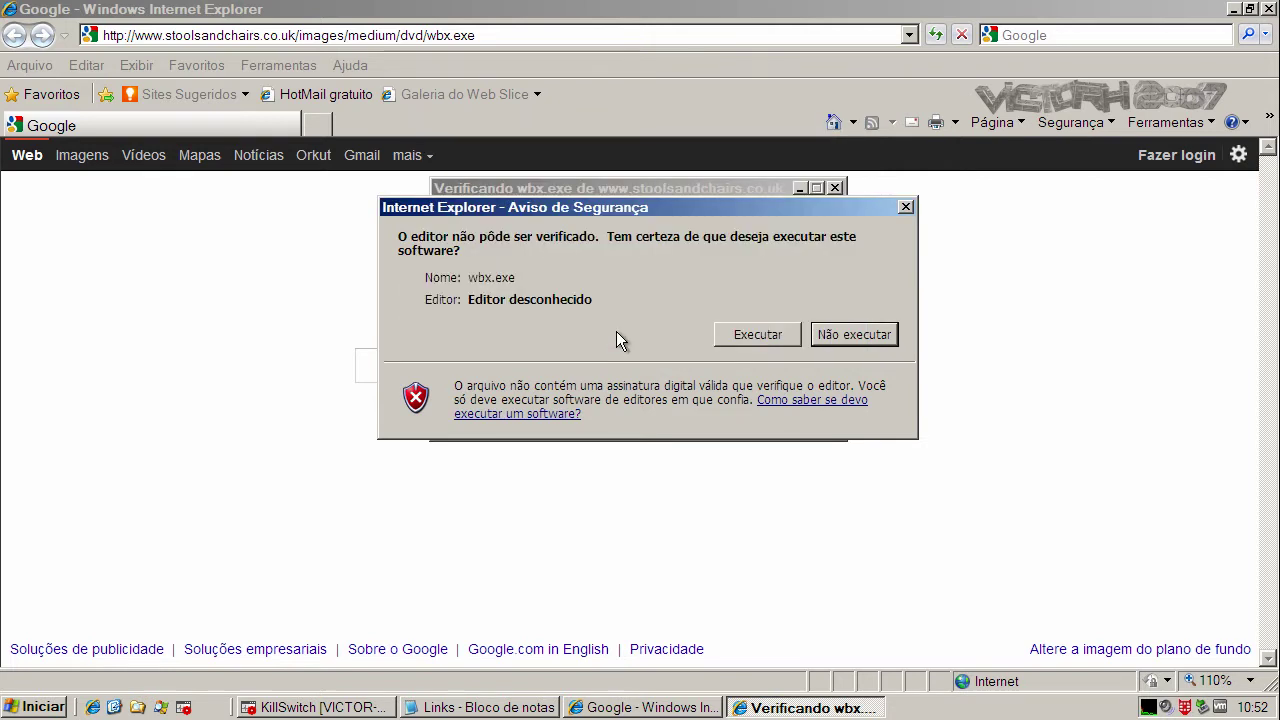
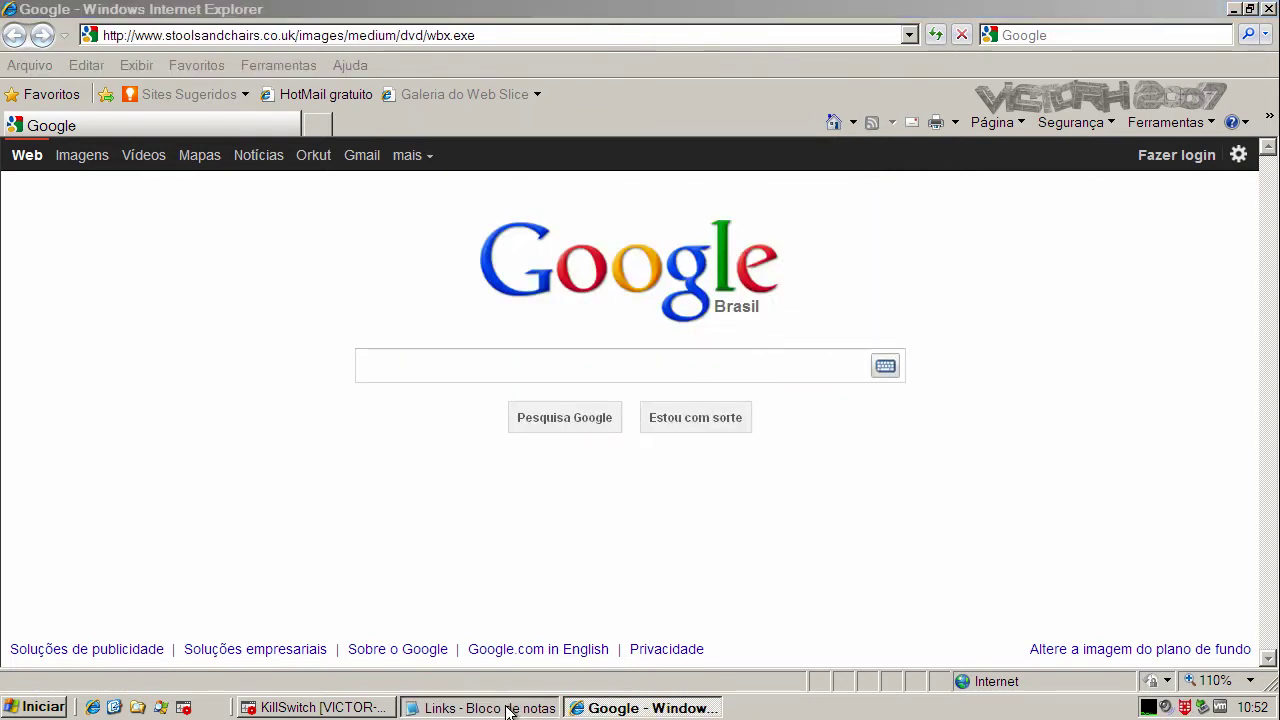
- Copy the link webhelper.at/client/files/30aug/bot_30aug.exe from the Links file
click(505, 706)
double_click(255, 241)
right_click(255, 241)
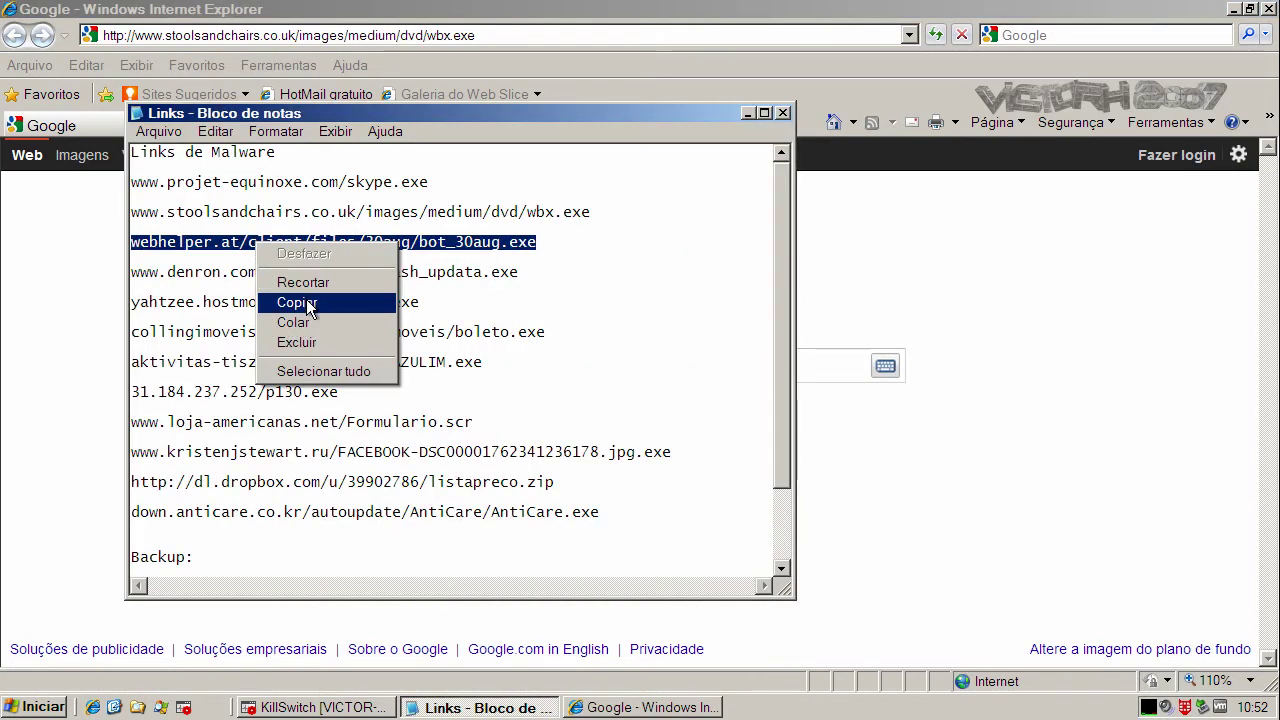
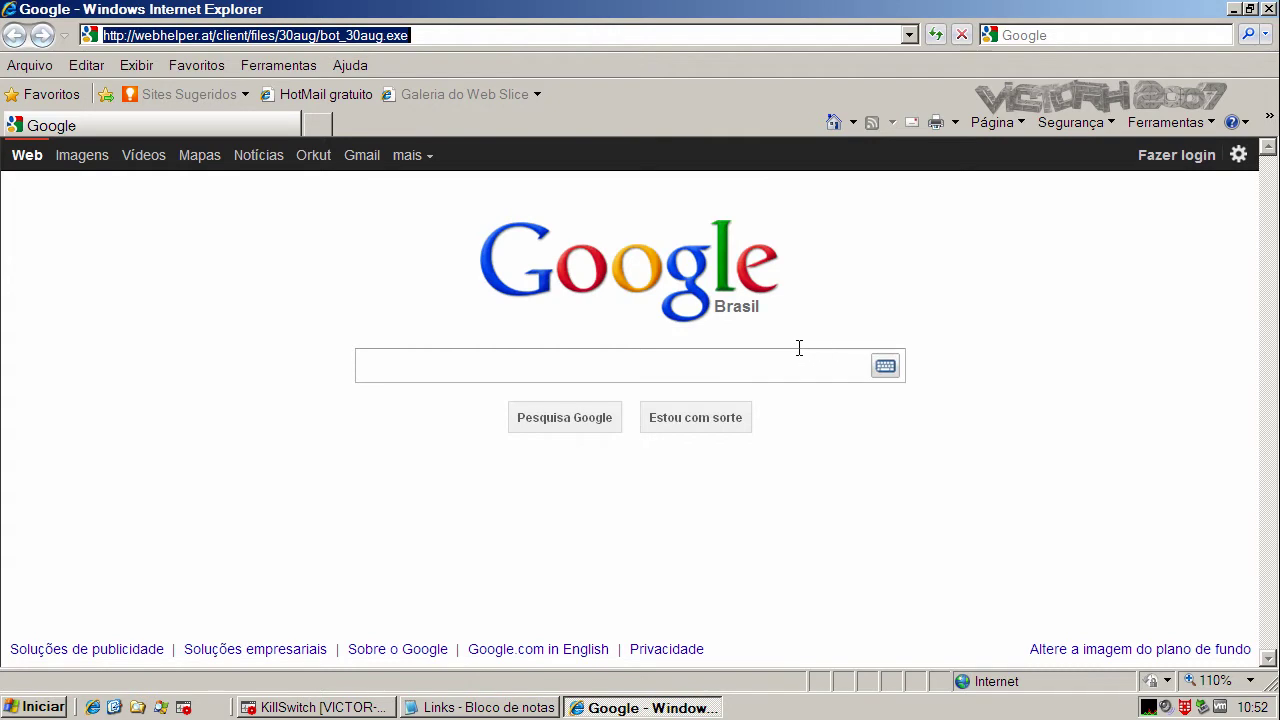
click(474, 706)
double_click(376, 272)
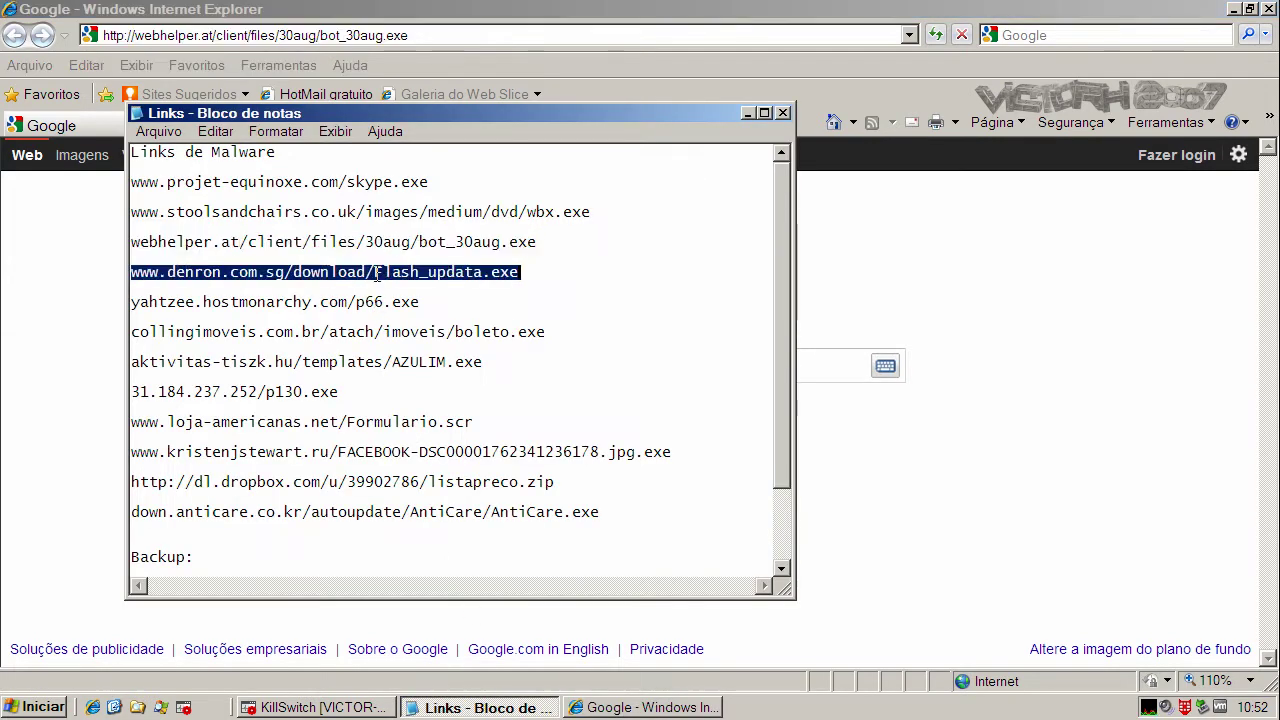
right_click(376, 273)
click(412, 334)
double_click(311, 35)
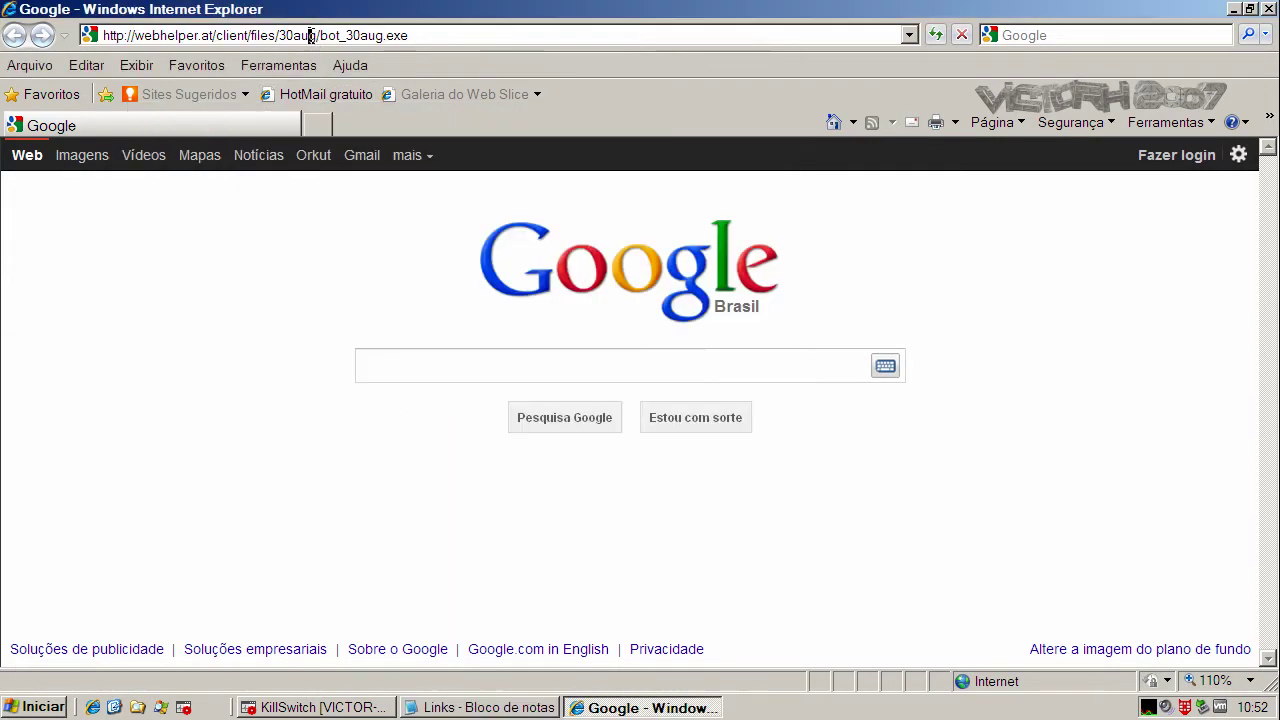
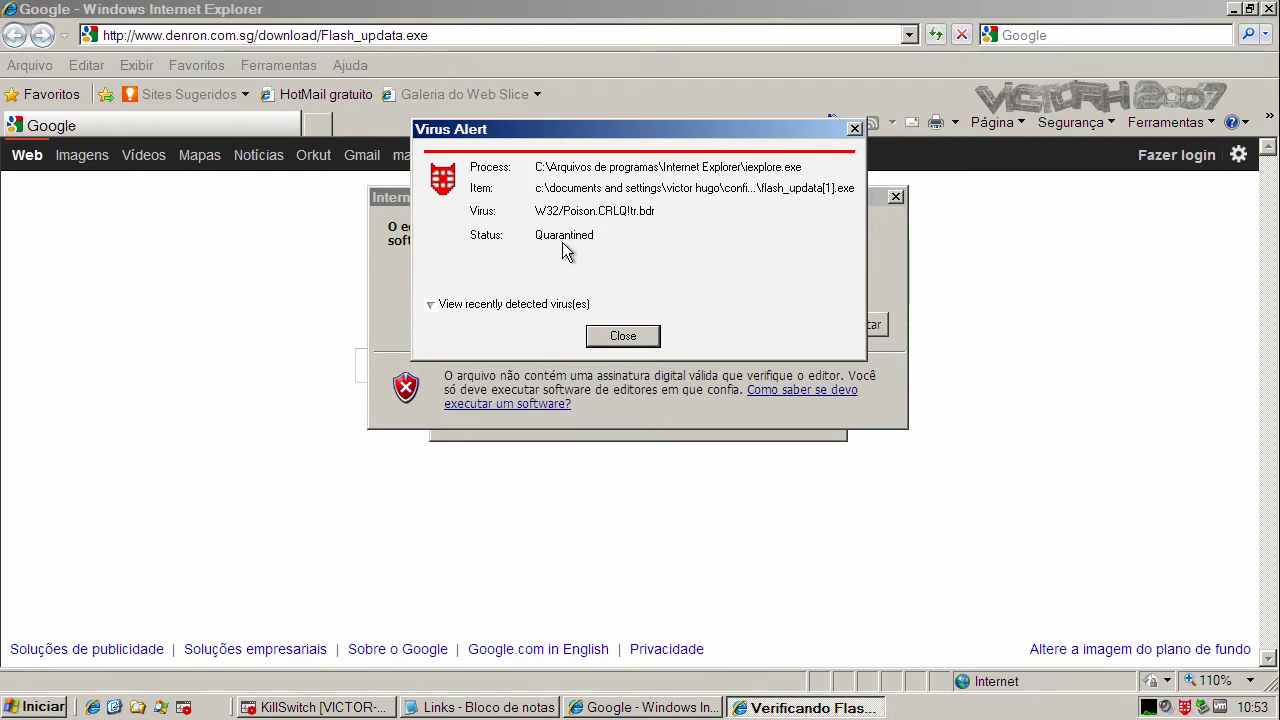
click(617, 336)
click(710, 325)
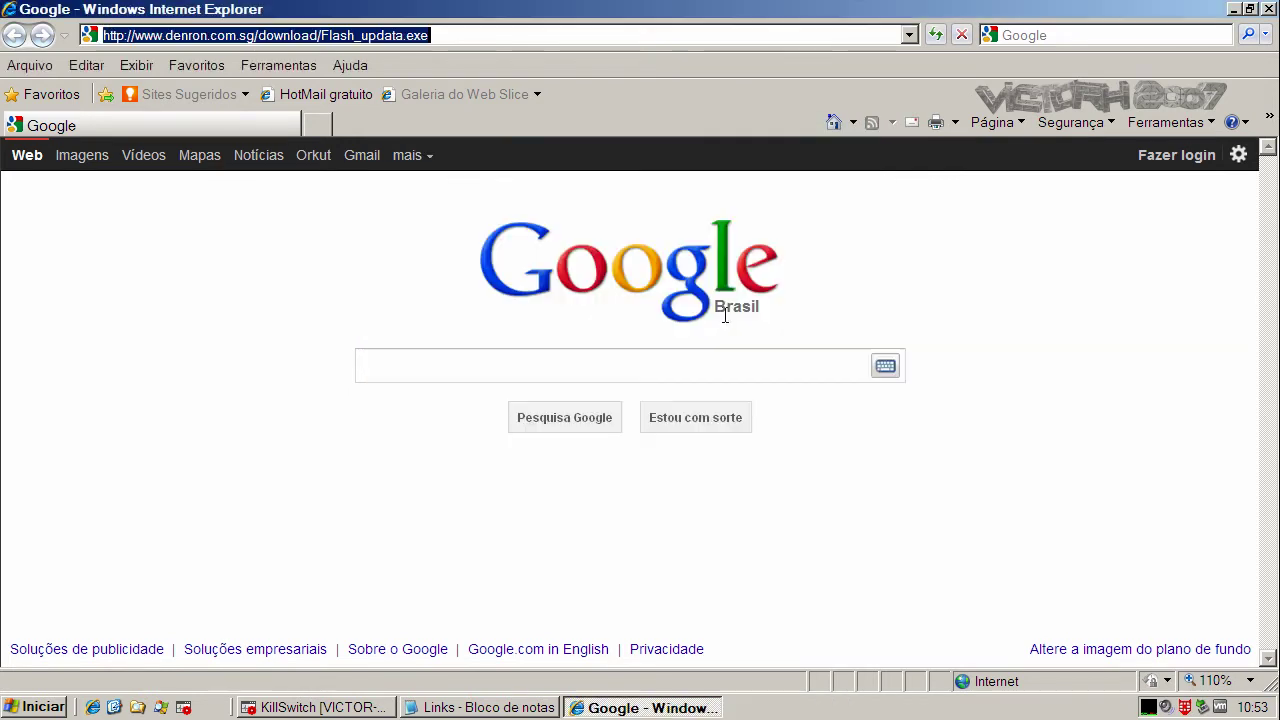
- Copy the link yahtzee.hostmonarchy.com/p66.exe from the Links file
click(490, 707)
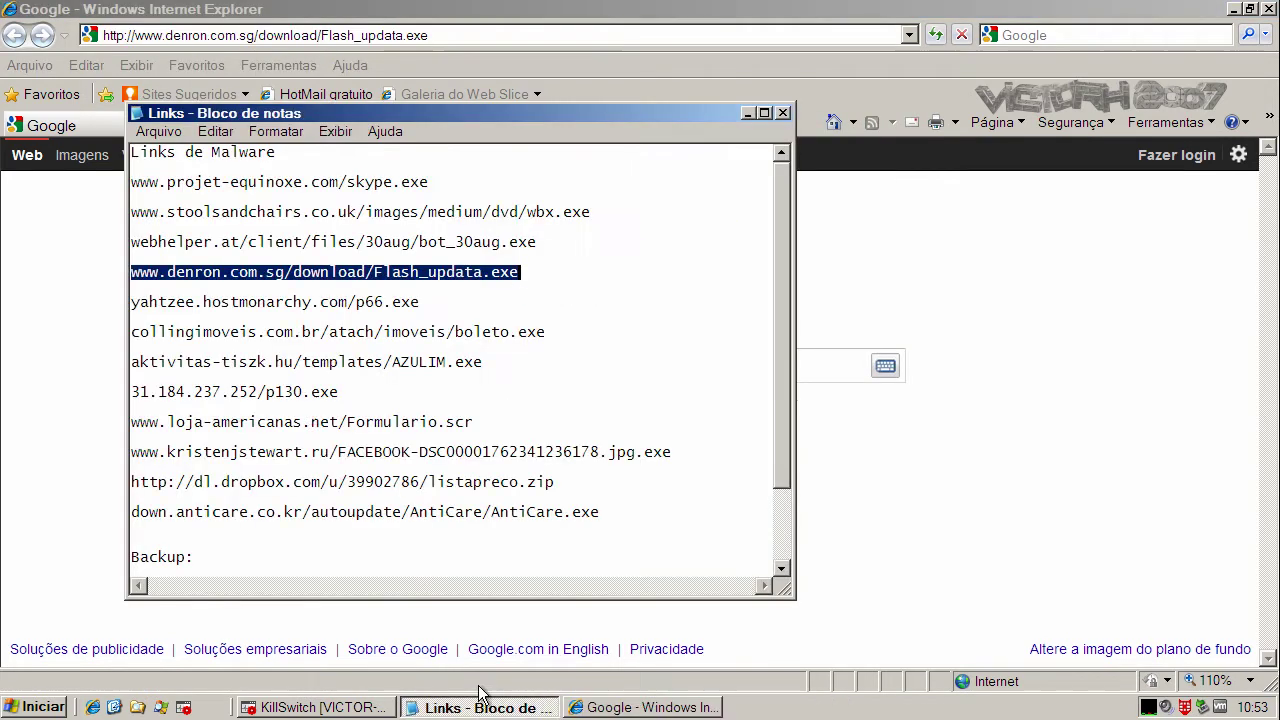
double_click(323, 302)
right_click(323, 302)
click(368, 363)
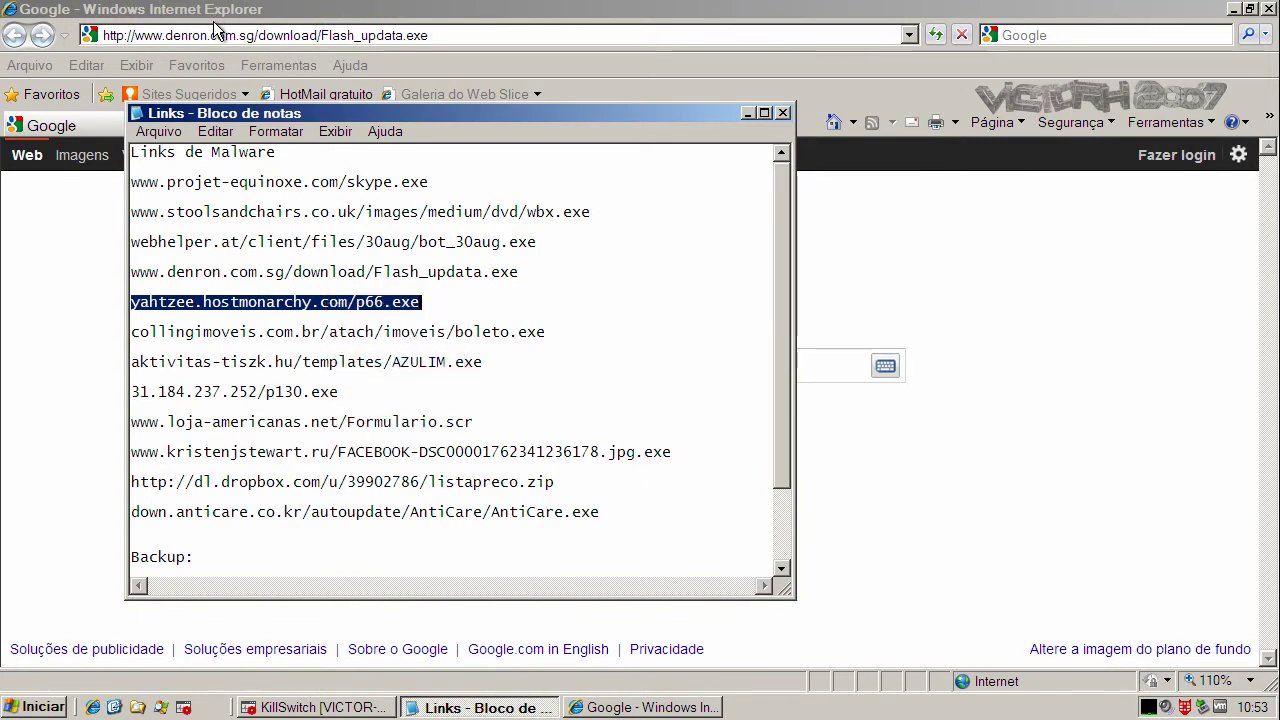
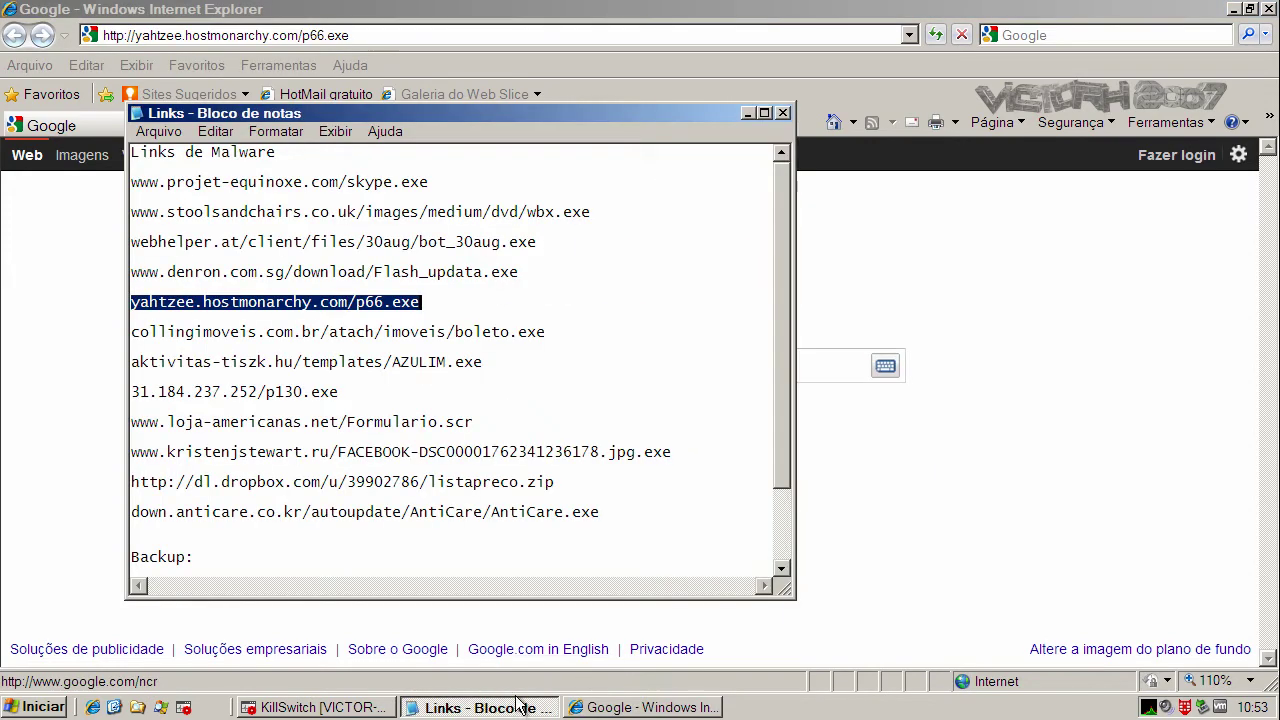
- Copy the link collingimoveis.com.br/atach/imoveis/boleto.exe from the Links file and paste it over the current address in Internet Explorer
double_click(419, 333)
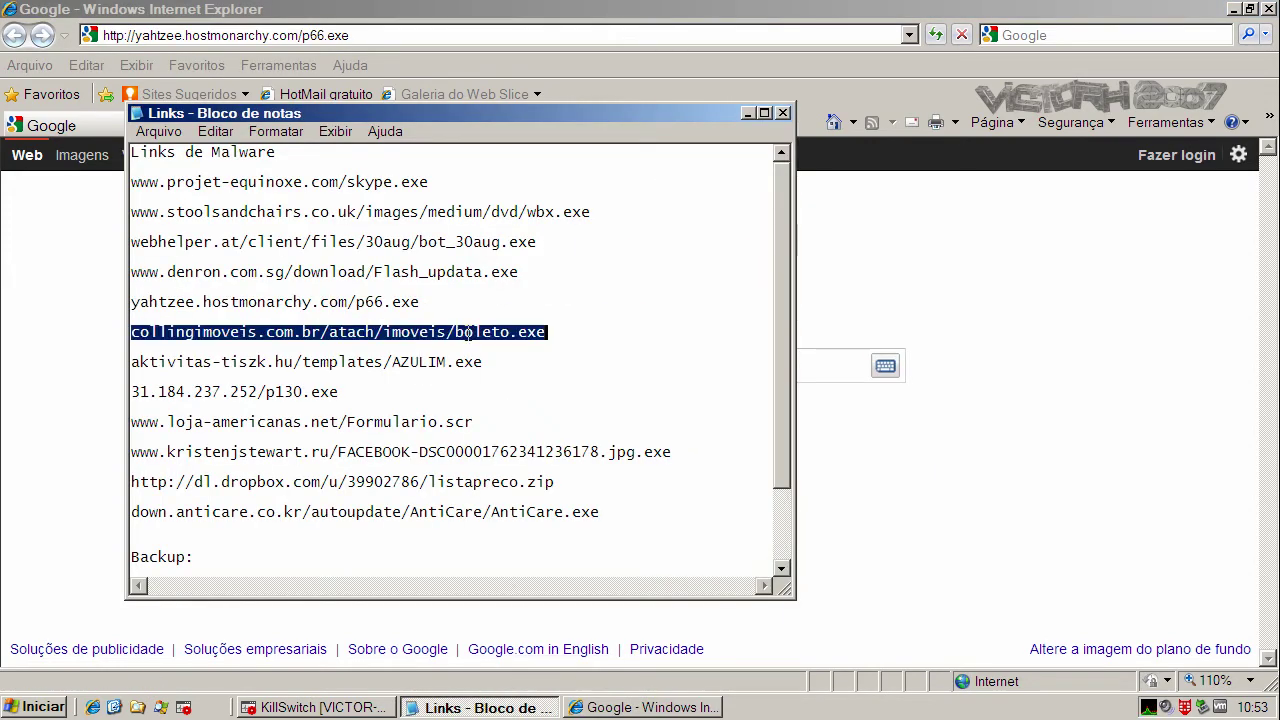
right_click(468, 333)
click(515, 392)
drag(464, 212, 345, 37)
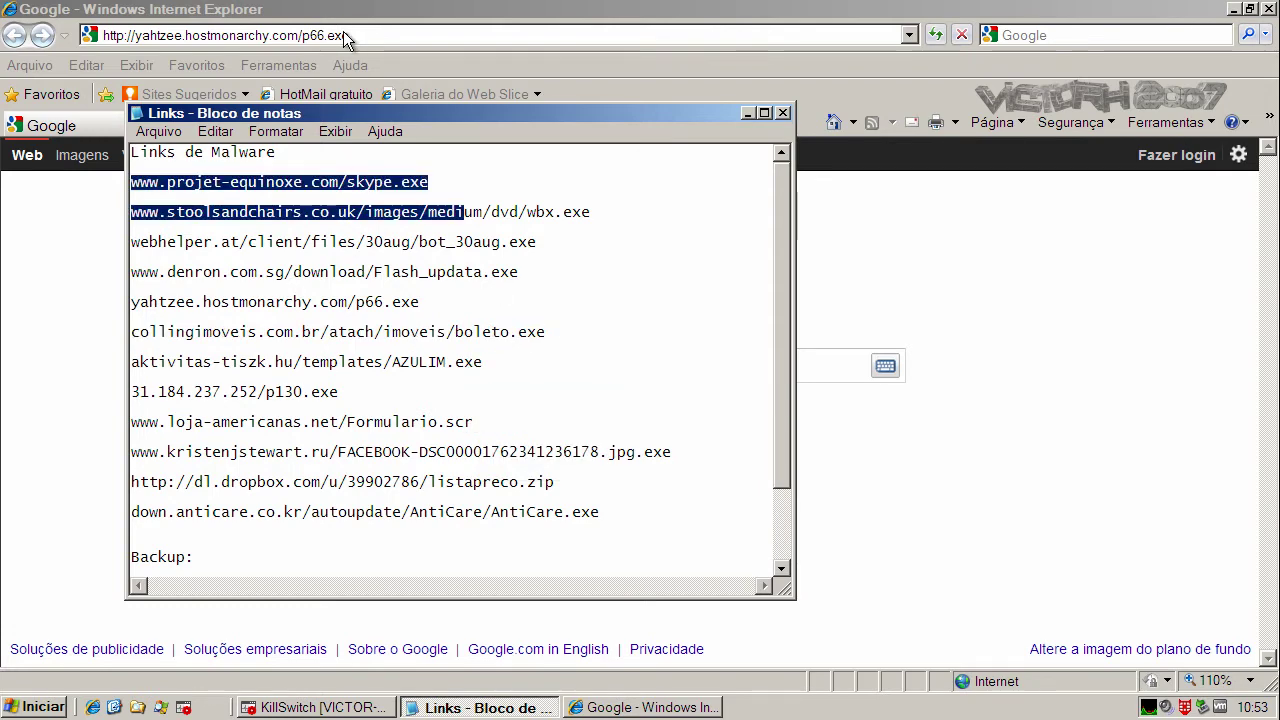
click(345, 37)
click(350, 35)
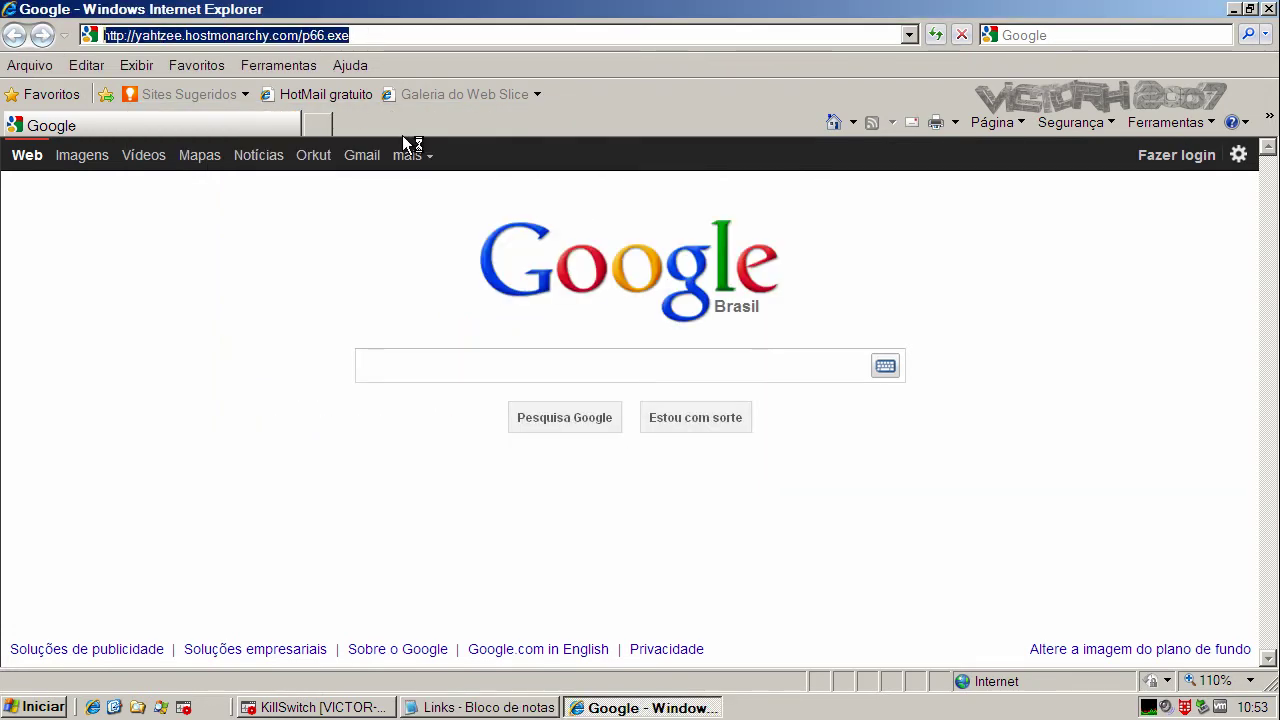
key(ctrl+v)
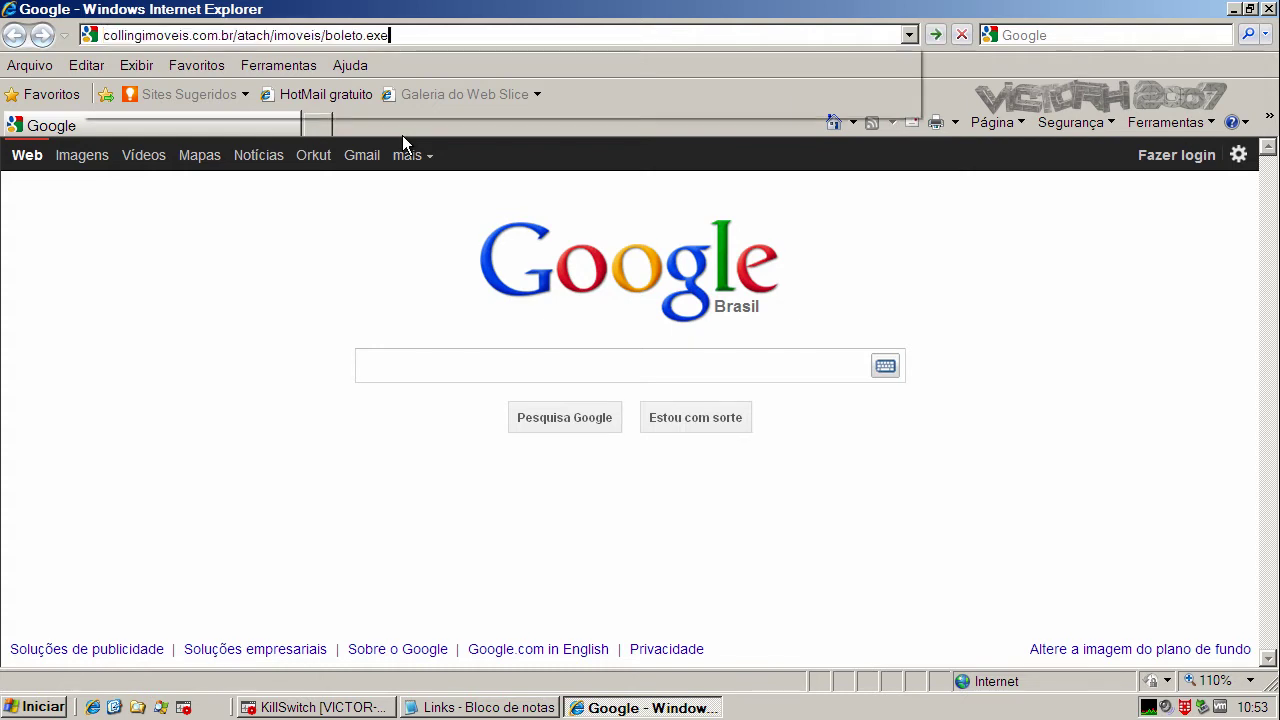
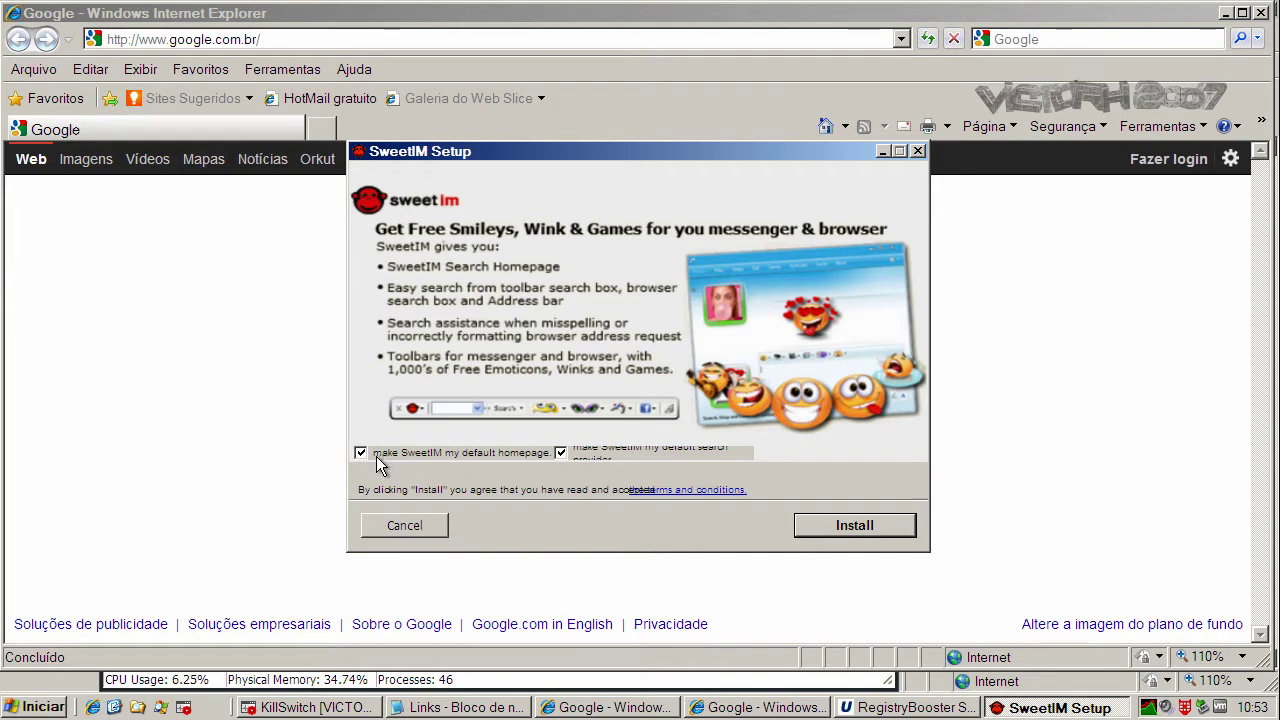
- Start the SweetIM installation, then quit the RegistryBooster setup and minimize KillSwitch
click(836, 519)
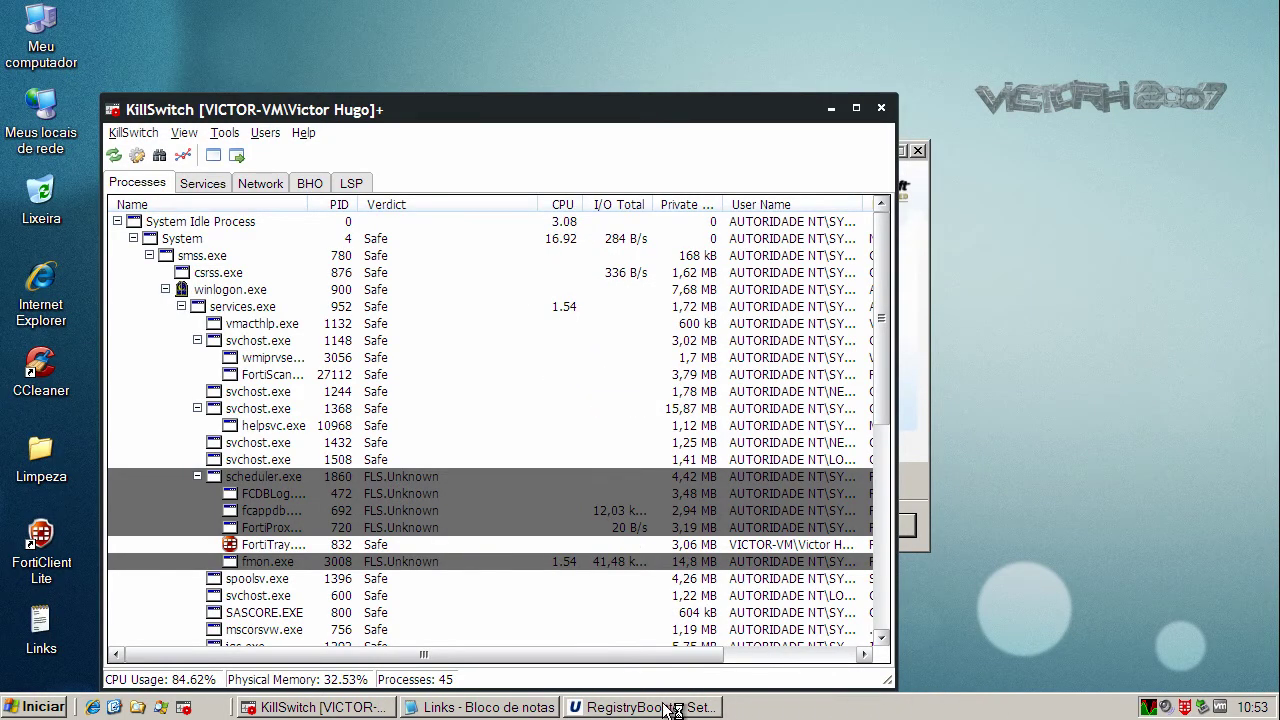
click(672, 707)
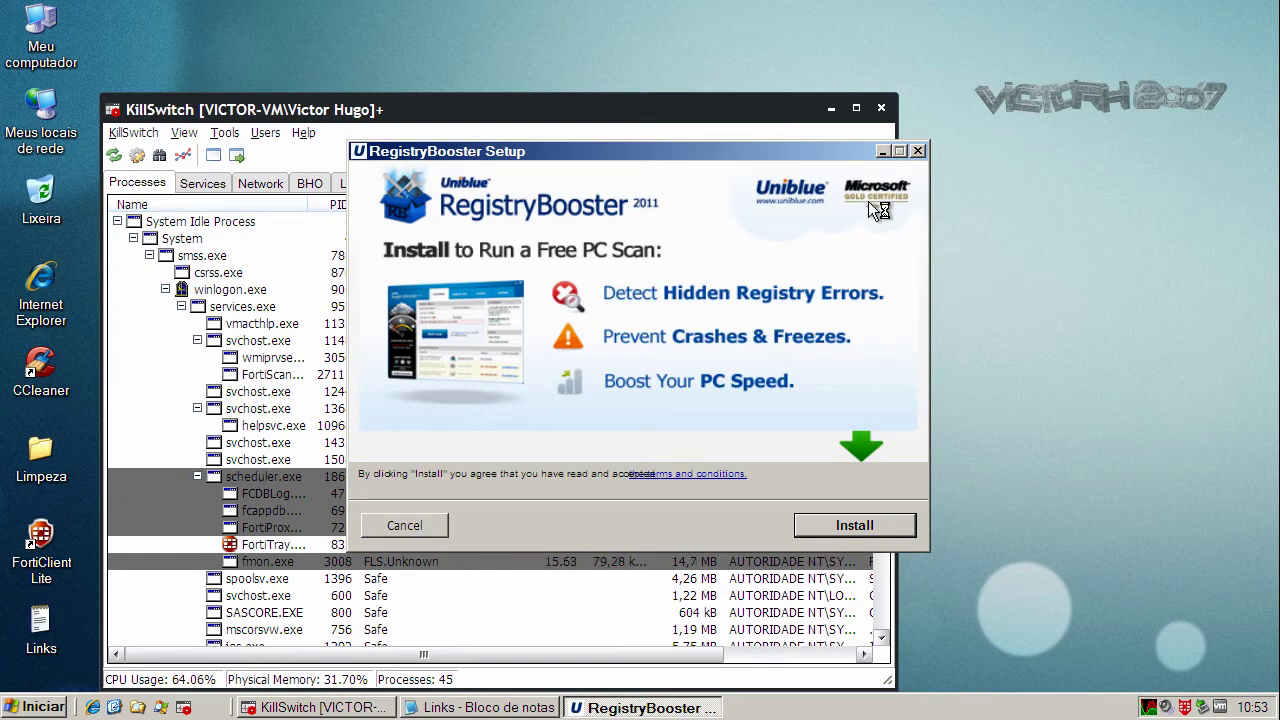
click(387, 522)
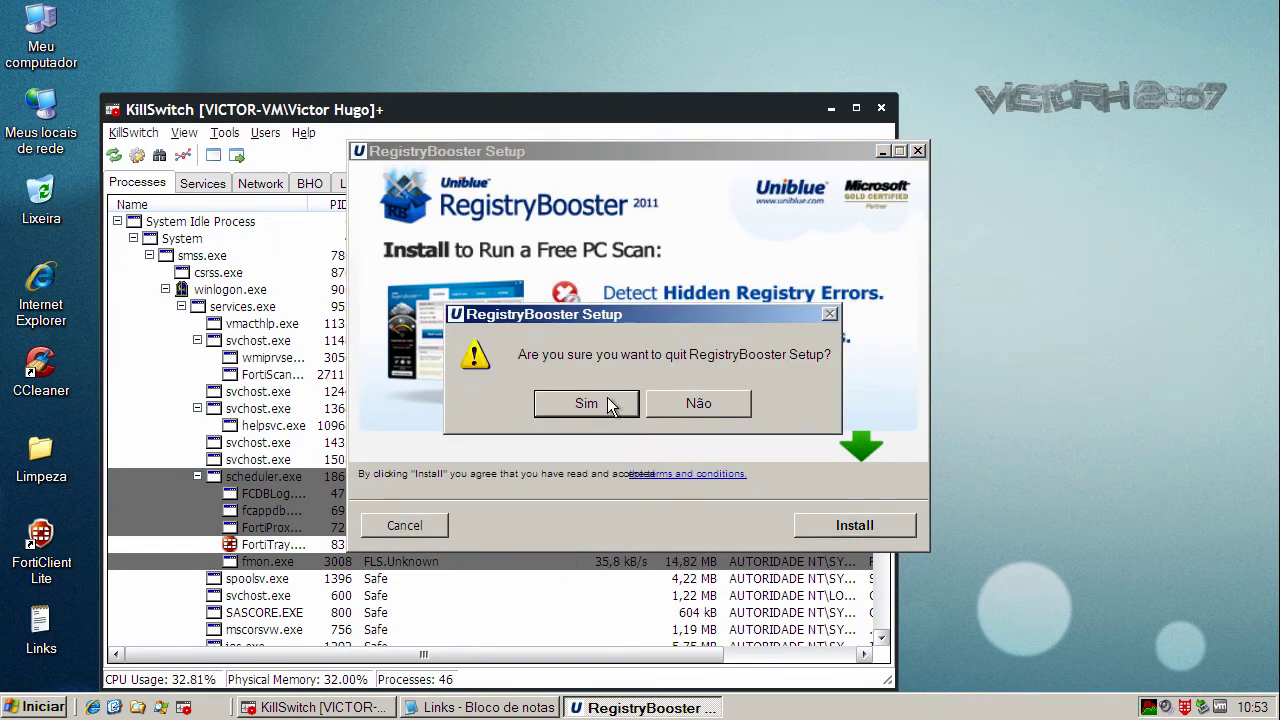
click(606, 403)
click(831, 110)
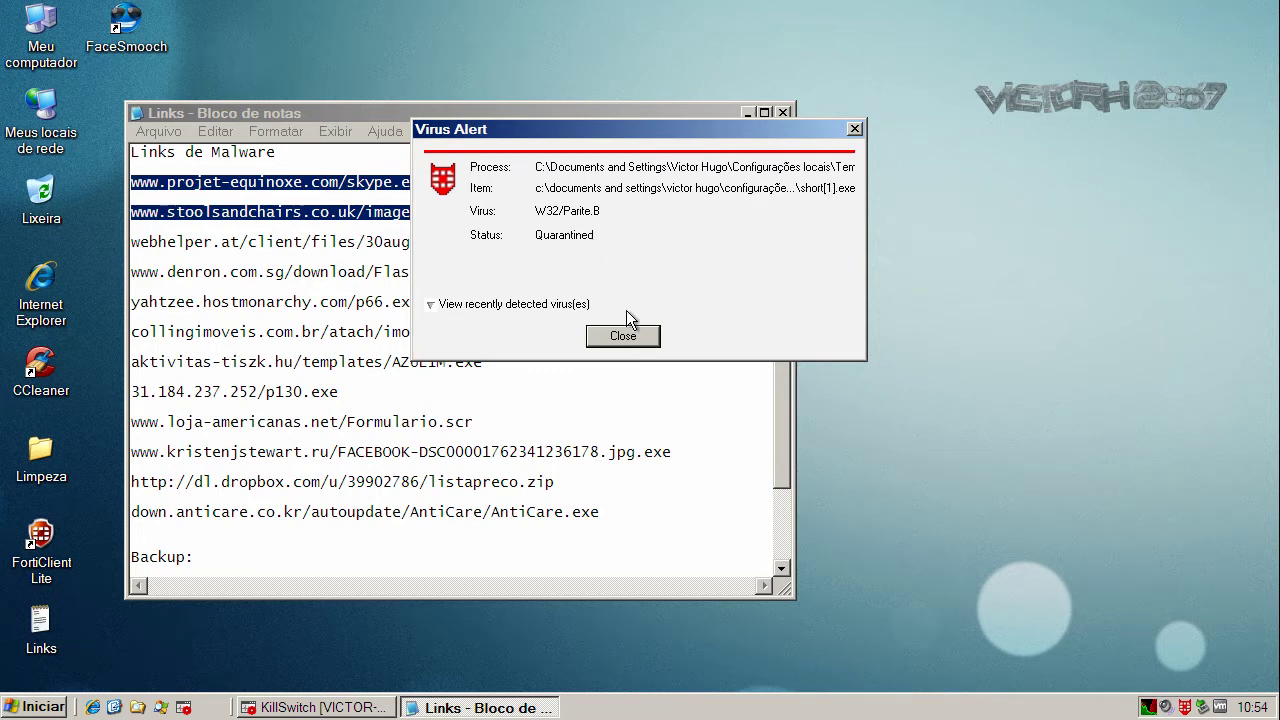
- Close the Virus Alert and finish the SweetIM setup
click(621, 336)
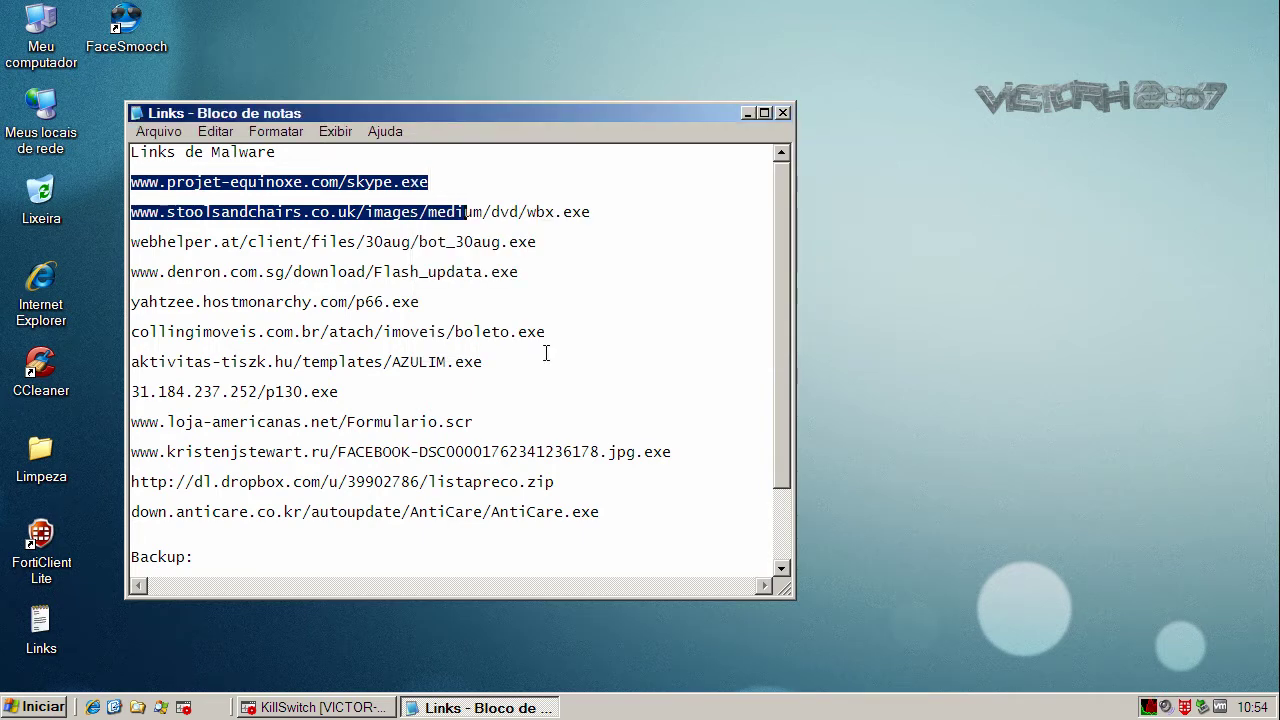
click(604, 337)
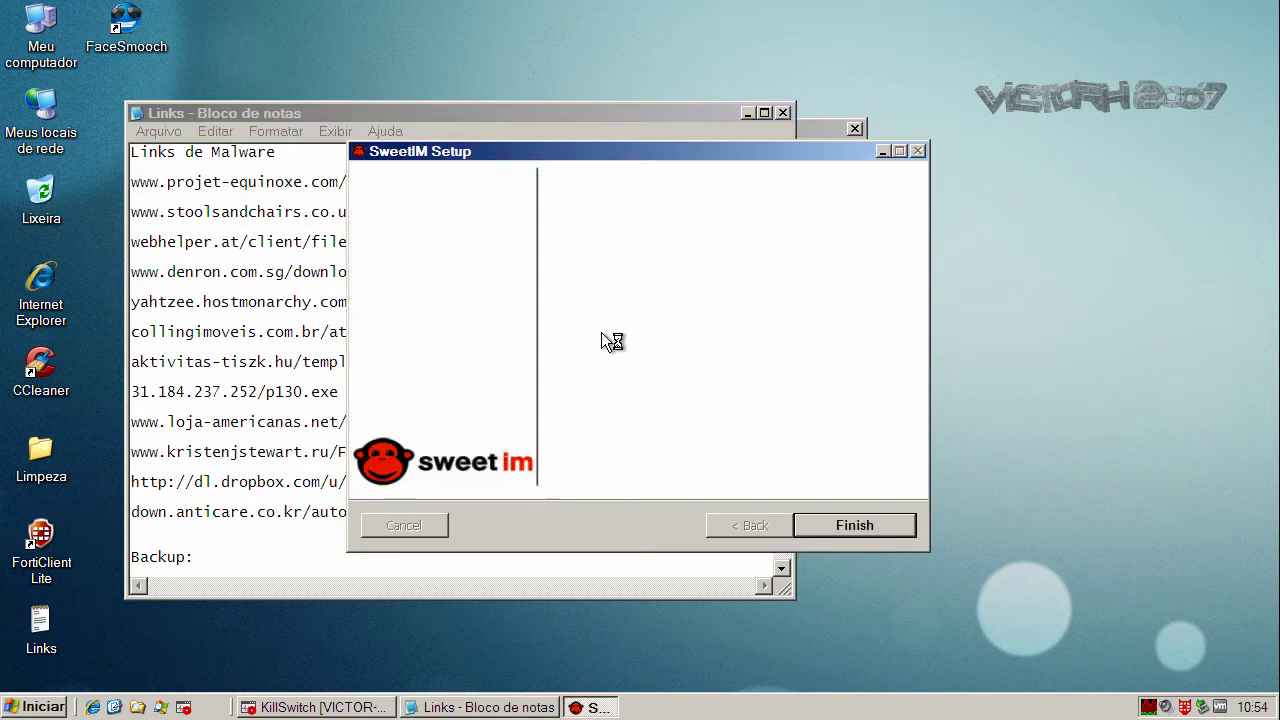
click(860, 525)
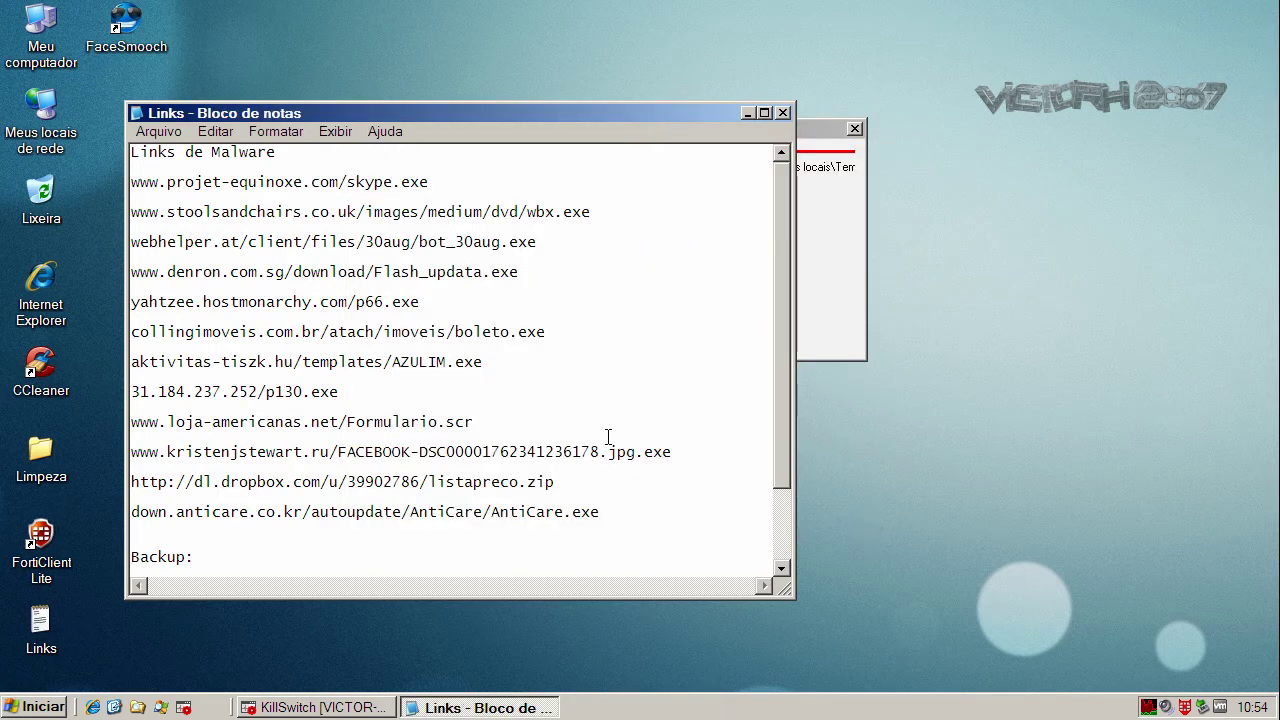
- Copy the link aktivitas-tiszk.hu/templates/AZULIM.exe from the Links file, then minimize the file and close the remaining Virus Alert
drag(512, 365, 122, 366)
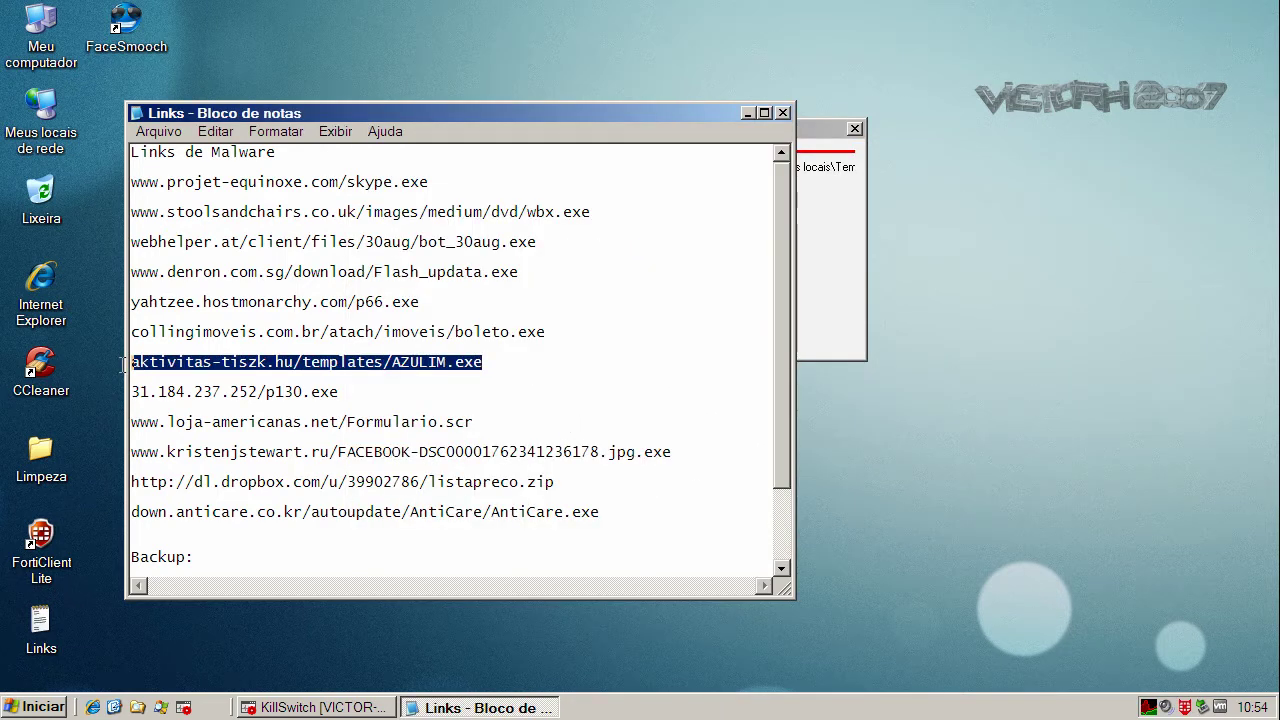
right_click(321, 367)
click(379, 433)
click(754, 118)
click(605, 341)
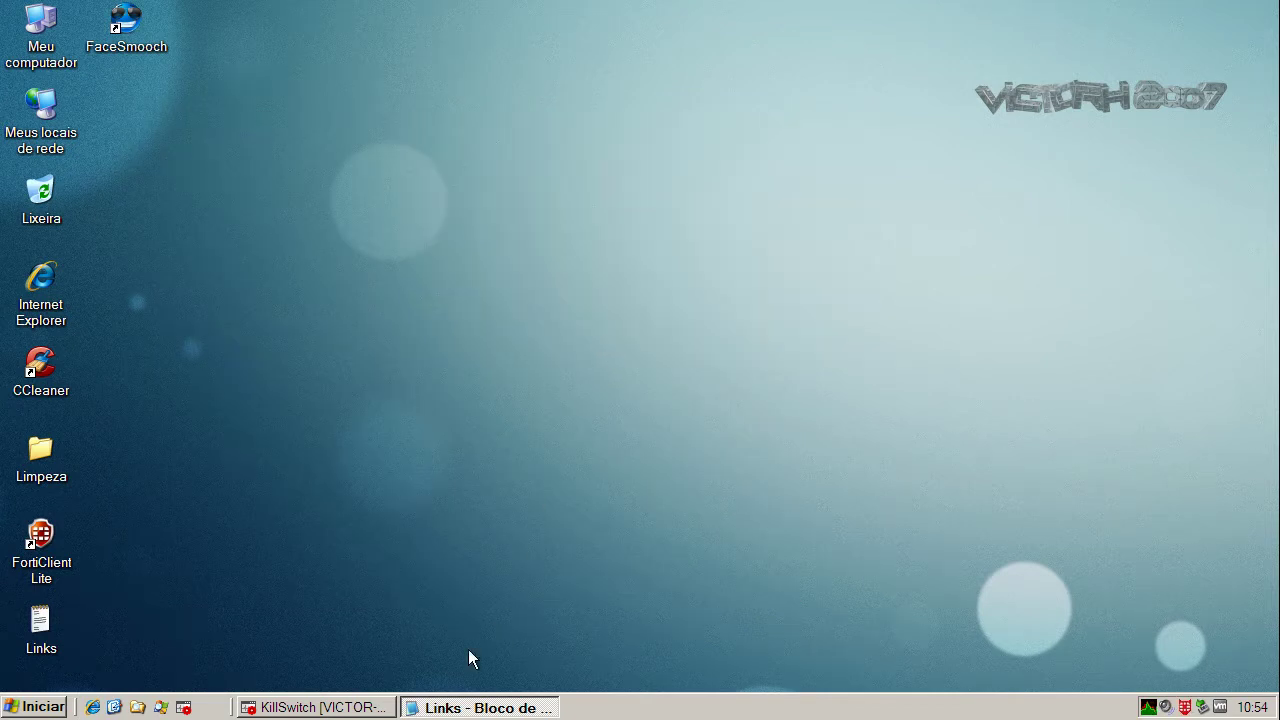
- Open Internet Explorer on its home page without restoring the last session, and maximize the window
click(92, 706)
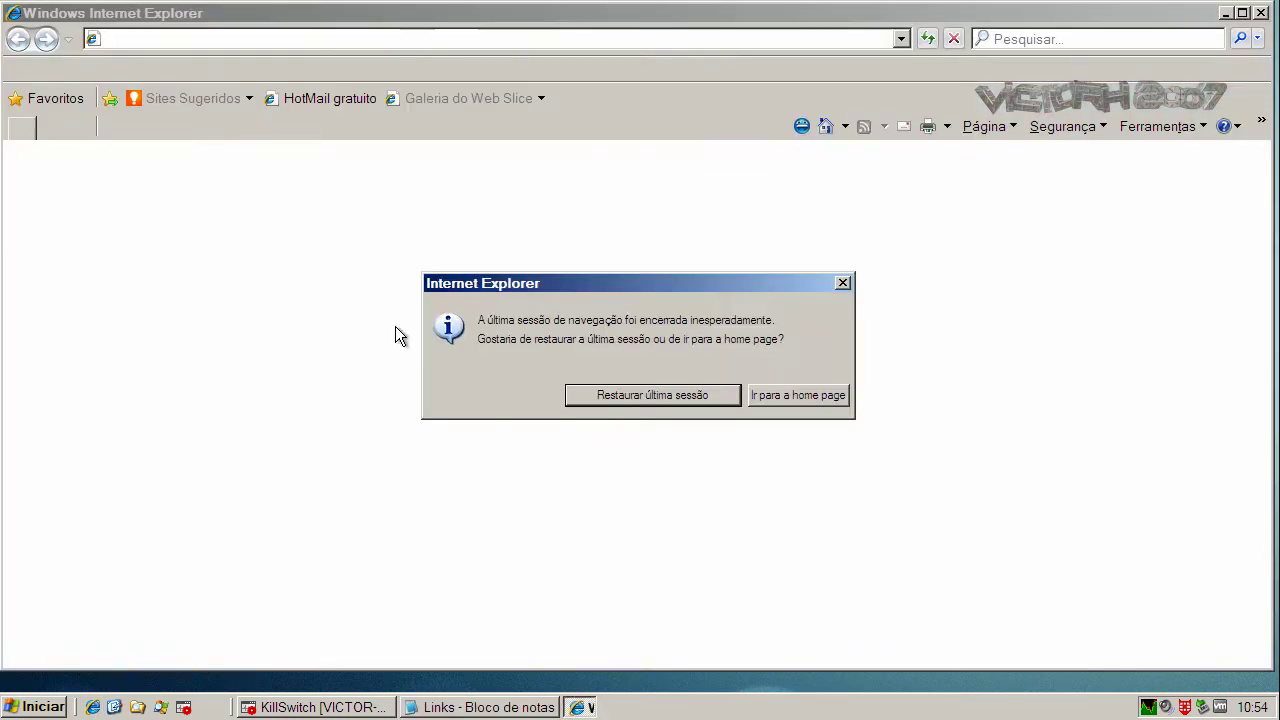
click(784, 395)
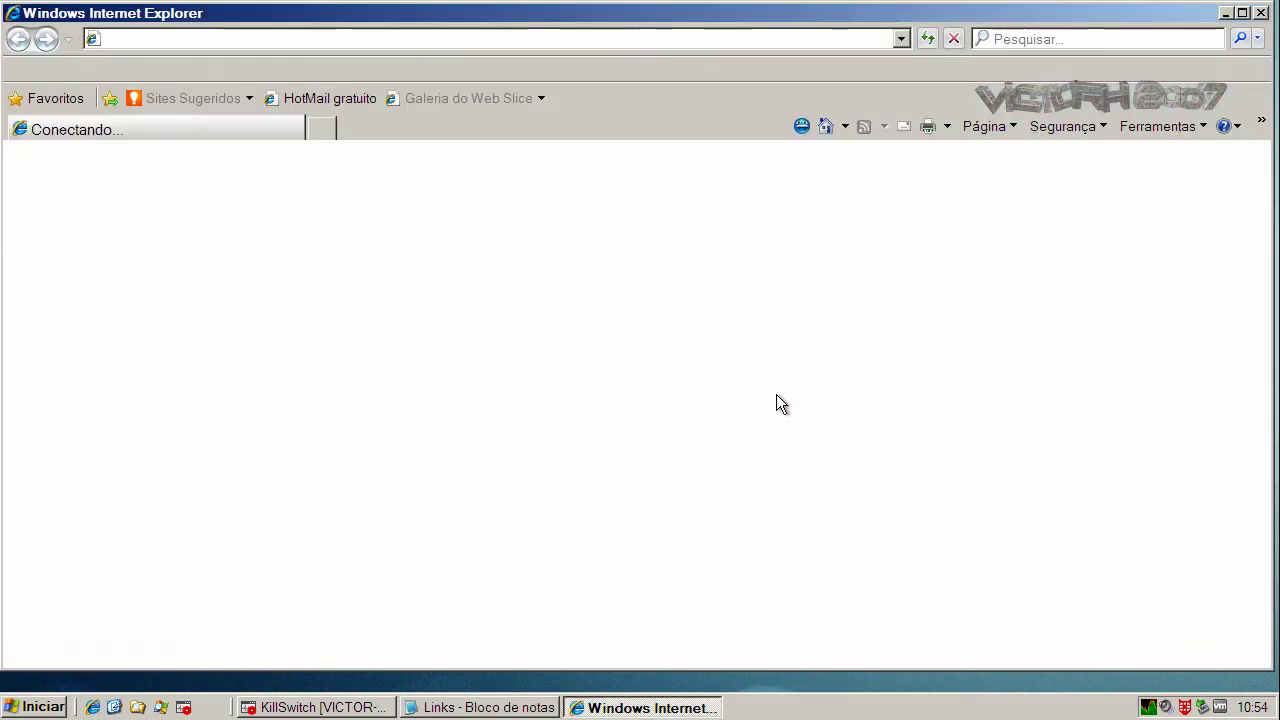
click(1242, 13)
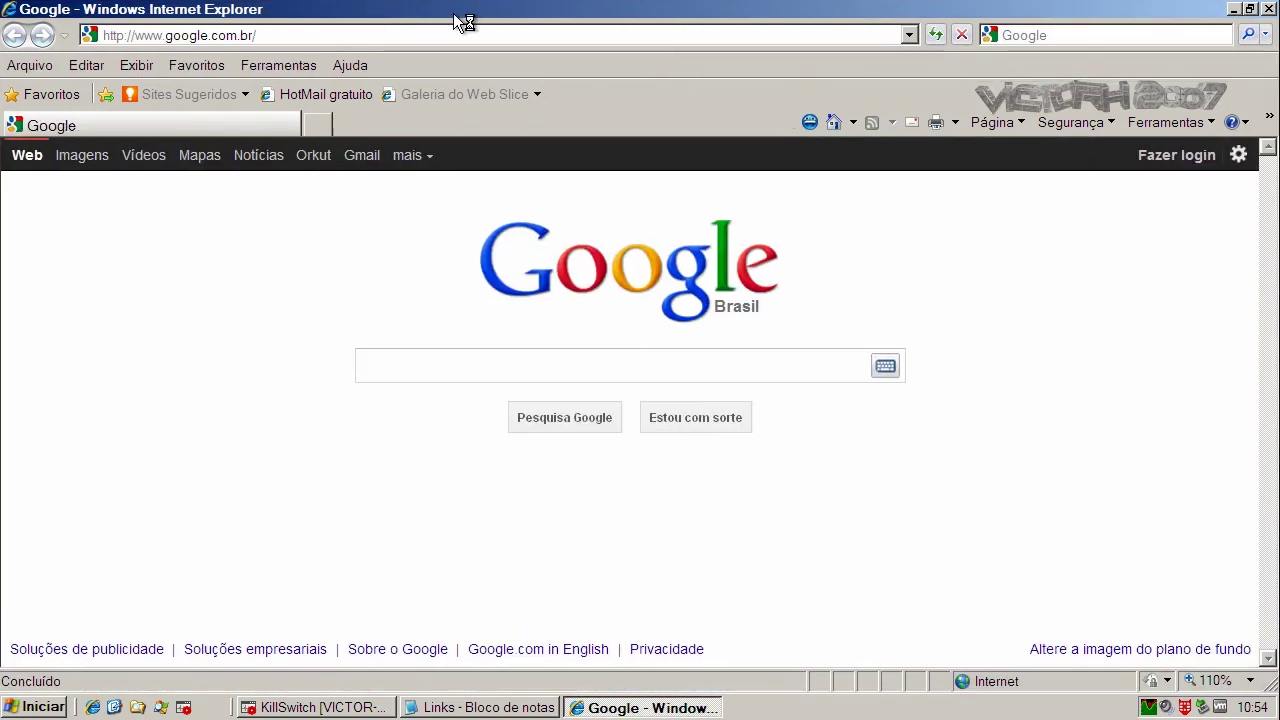
- Load the copied AZULIM.exe link in the browser and try to run the download, closing the Virus Alert
click(347, 36)
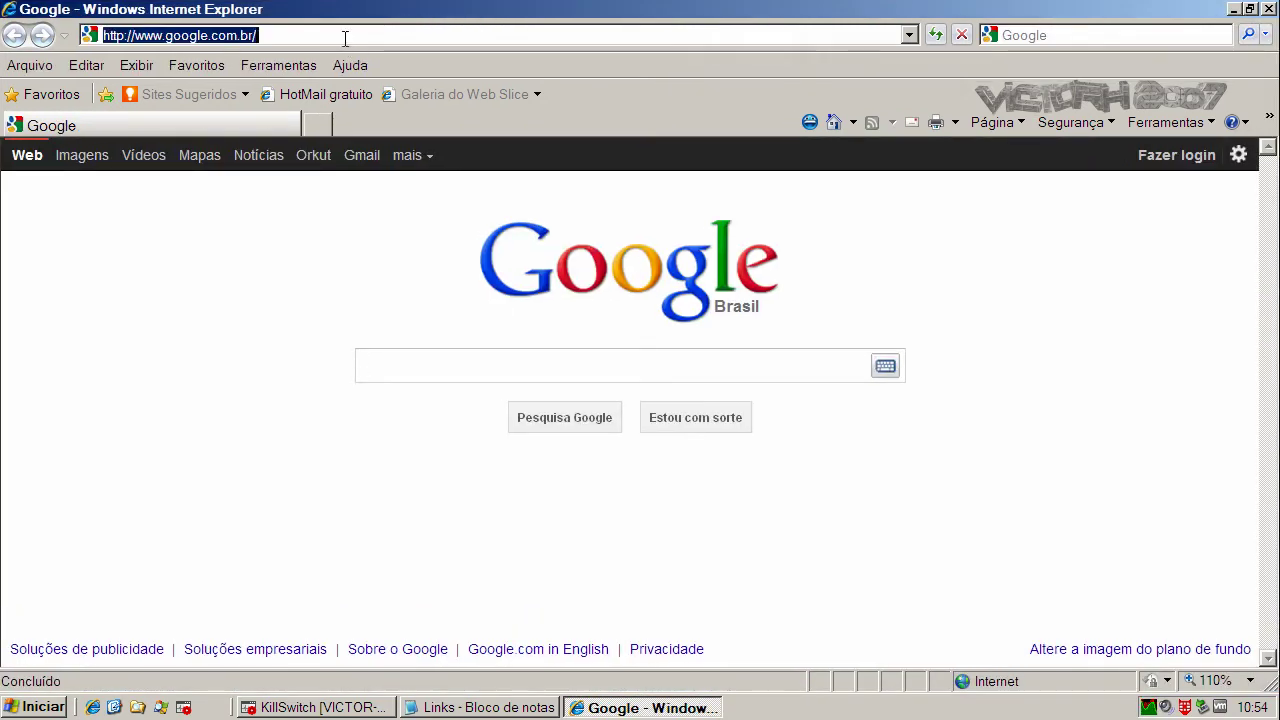
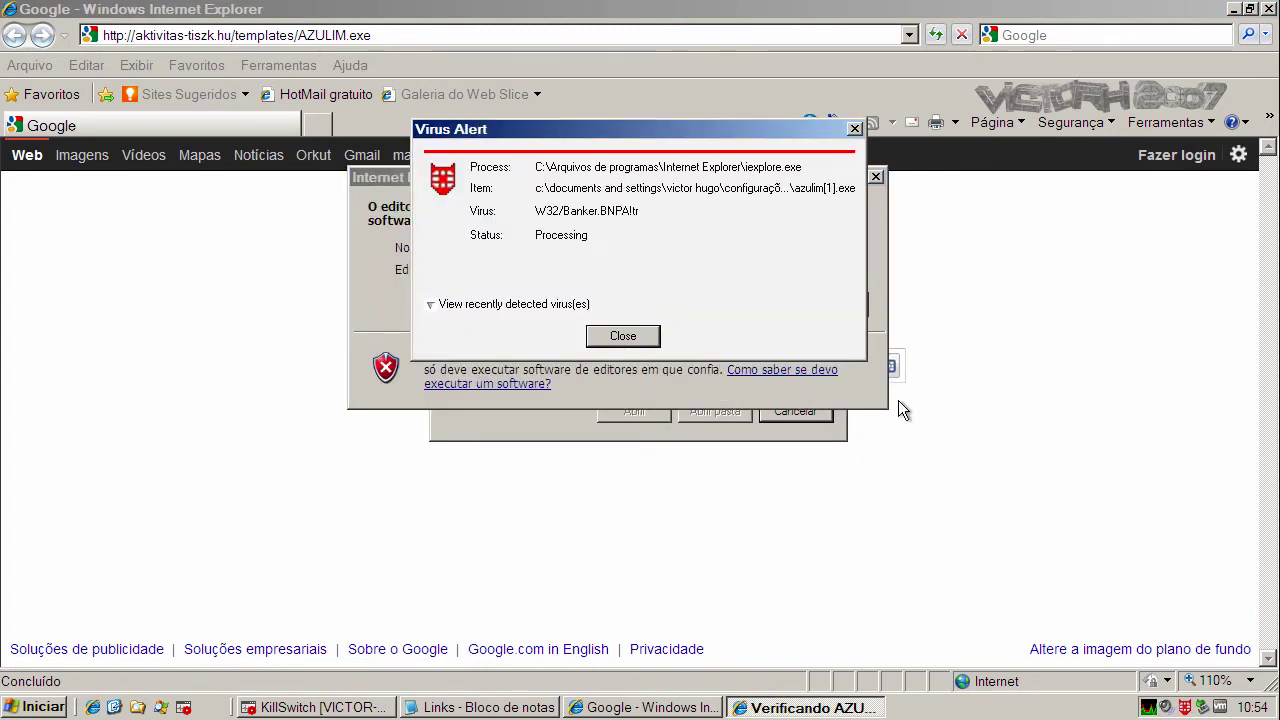
click(617, 338)
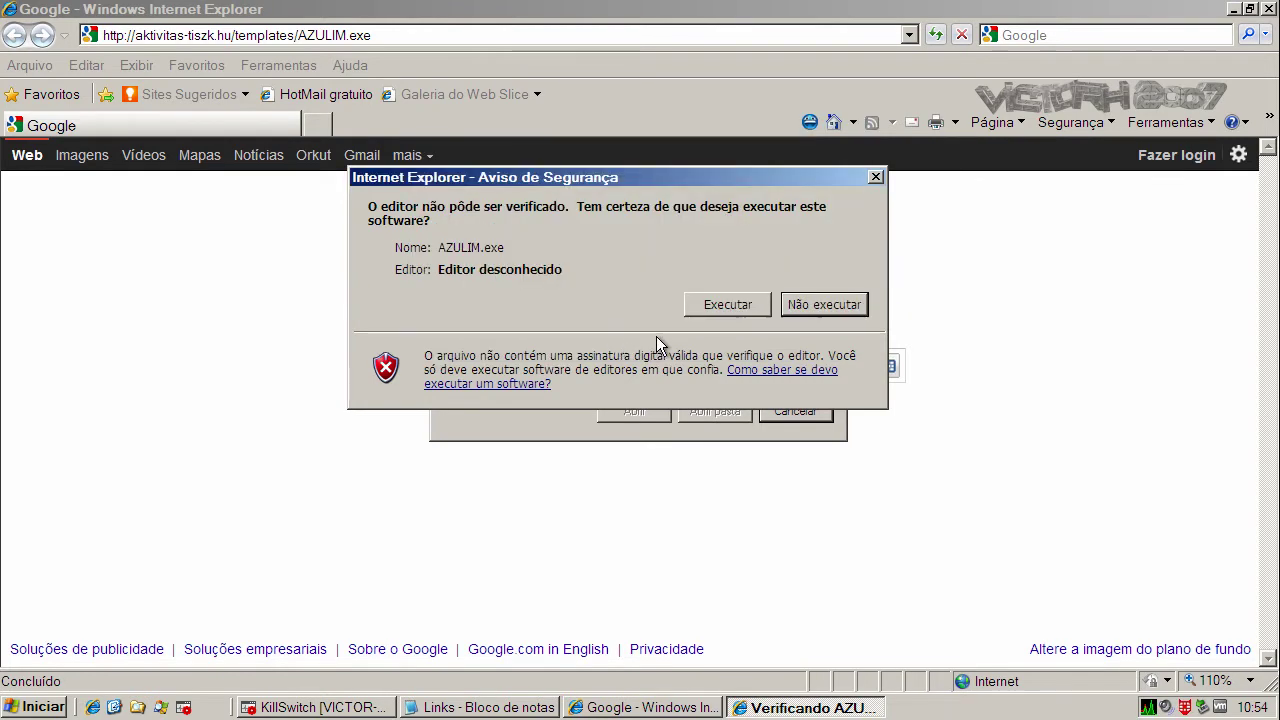
click(728, 305)
- Copy the link 31.184.237.252/p130.exe from the Links file
click(480, 707)
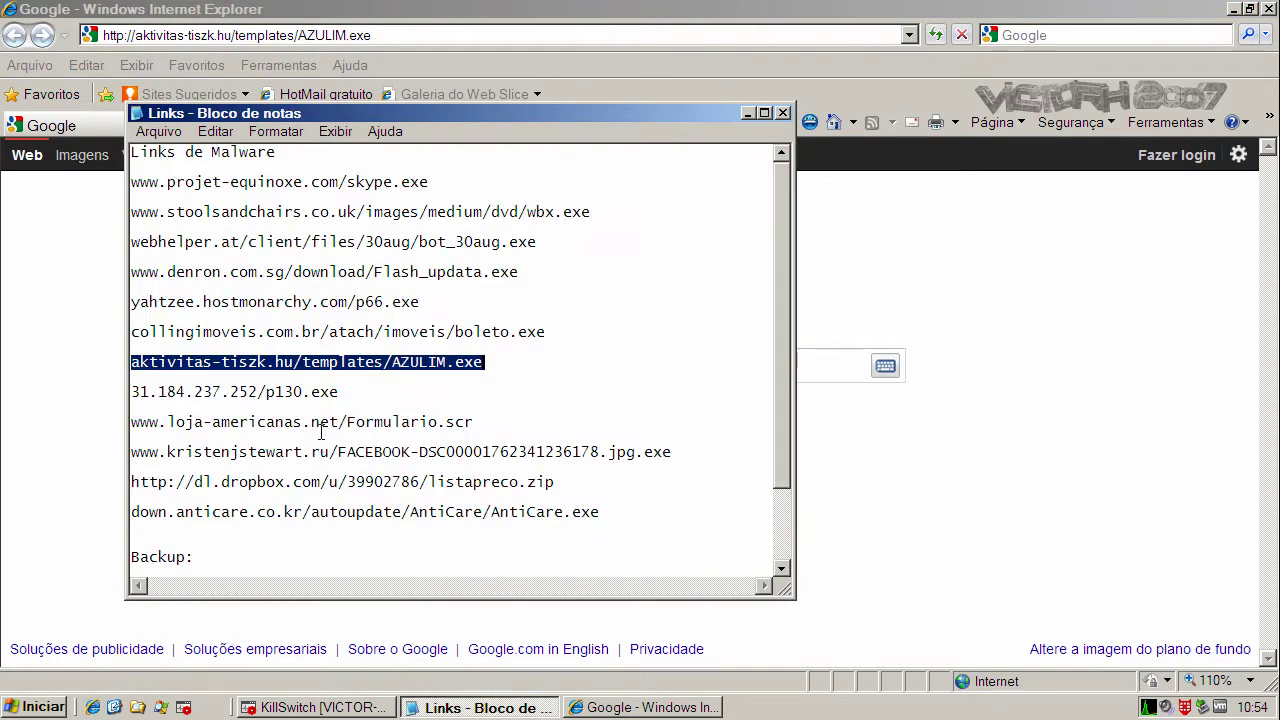
click(302, 392)
double_click(302, 392)
right_click(302, 392)
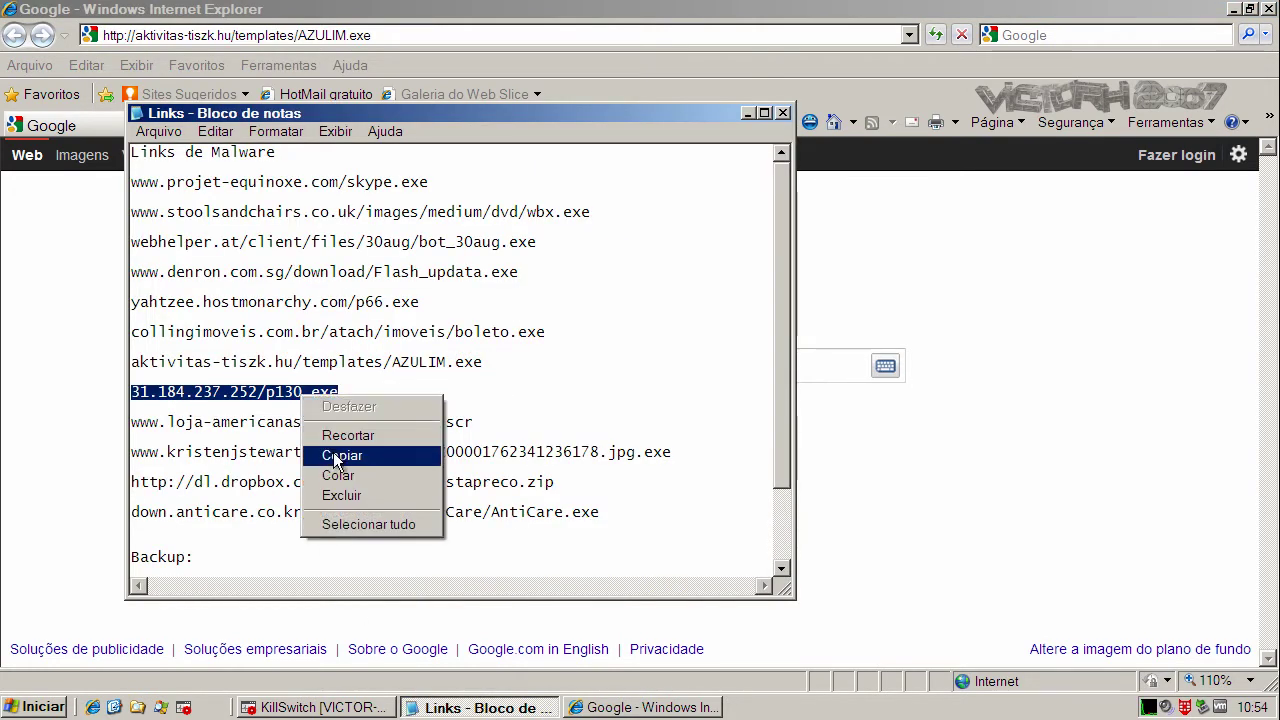
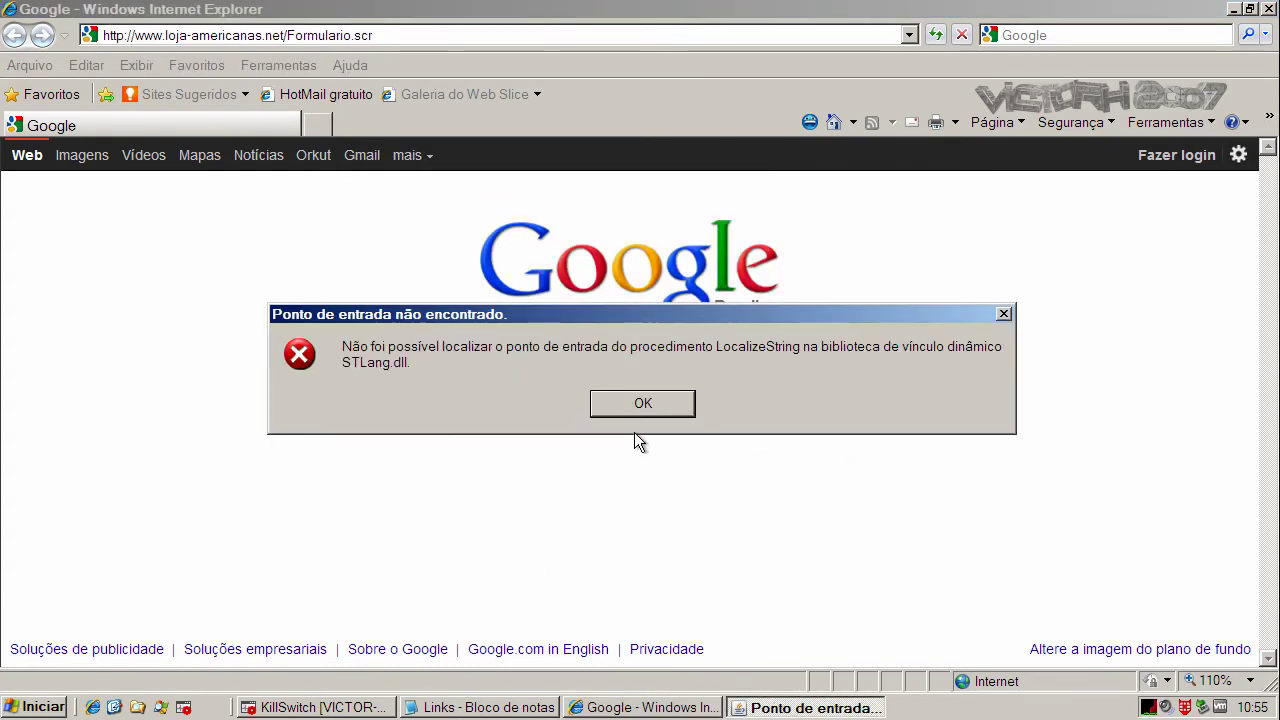
- Dismiss the missing entry point error and examine the running processes in KillSwitch, including SweetIM.exe
click(643, 403)
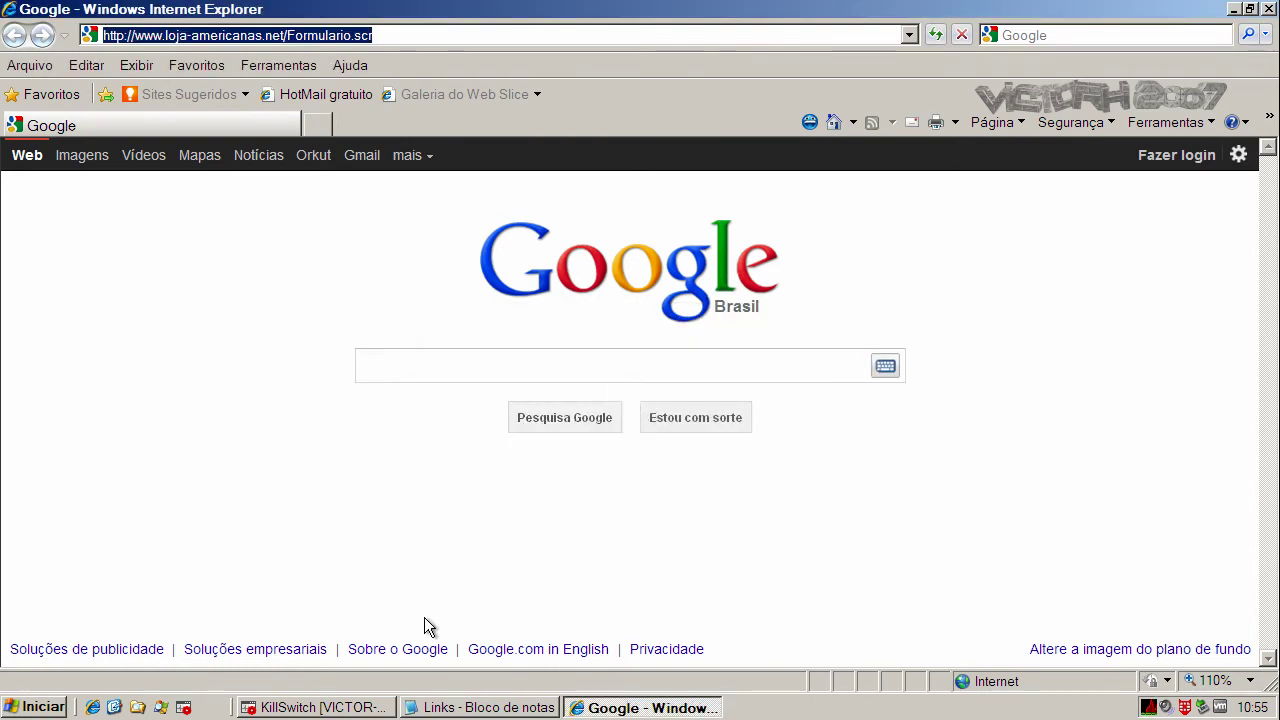
click(320, 707)
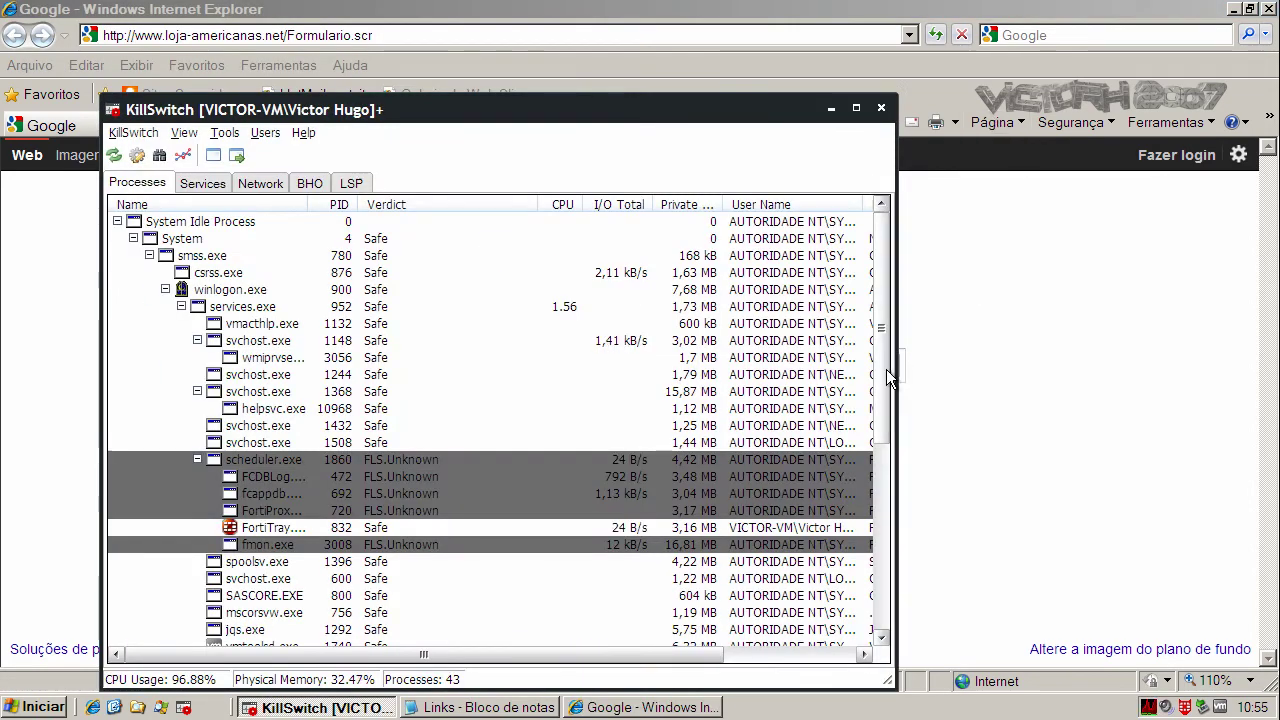
drag(886, 369, 877, 570)
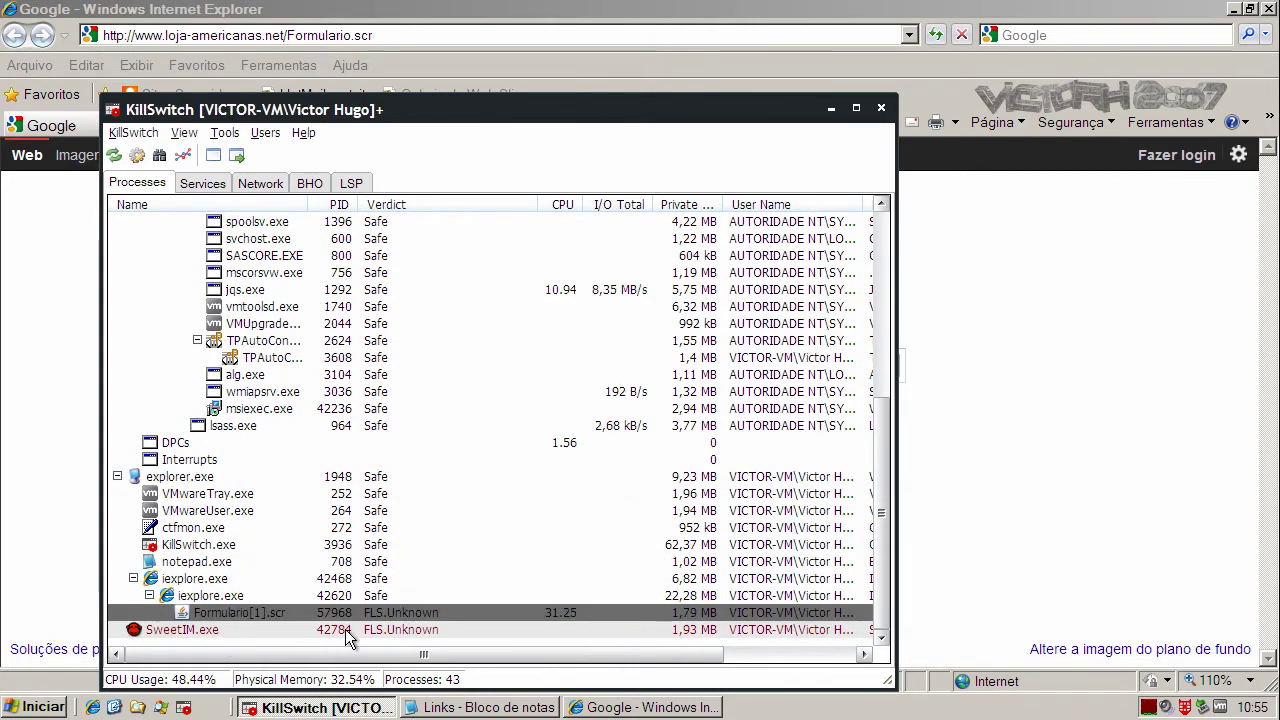
click(204, 631)
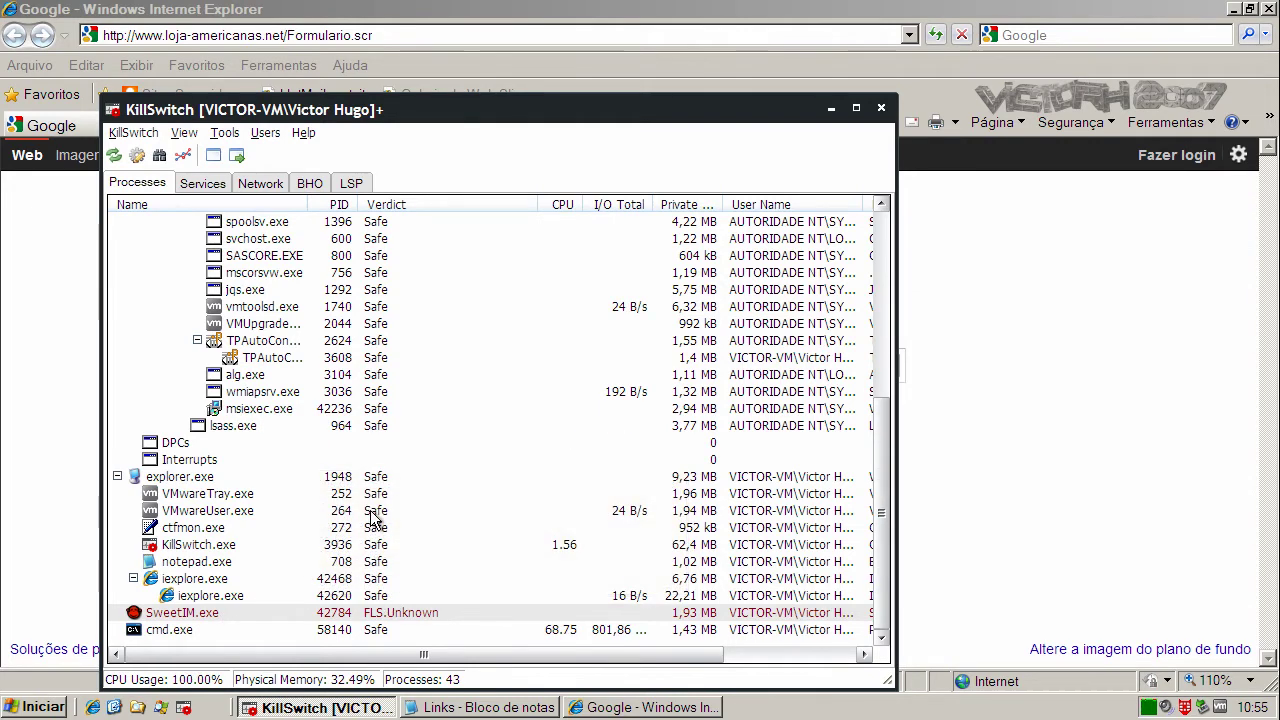
drag(882, 510, 923, 316)
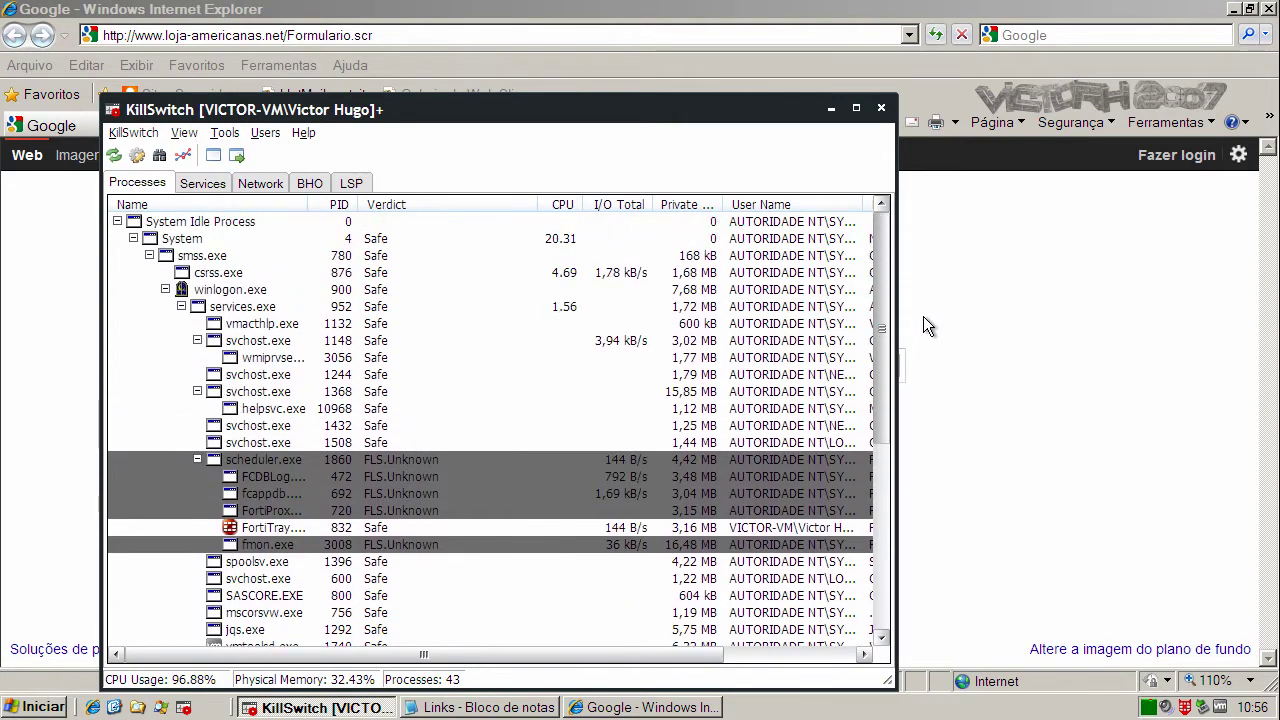
click(829, 109)
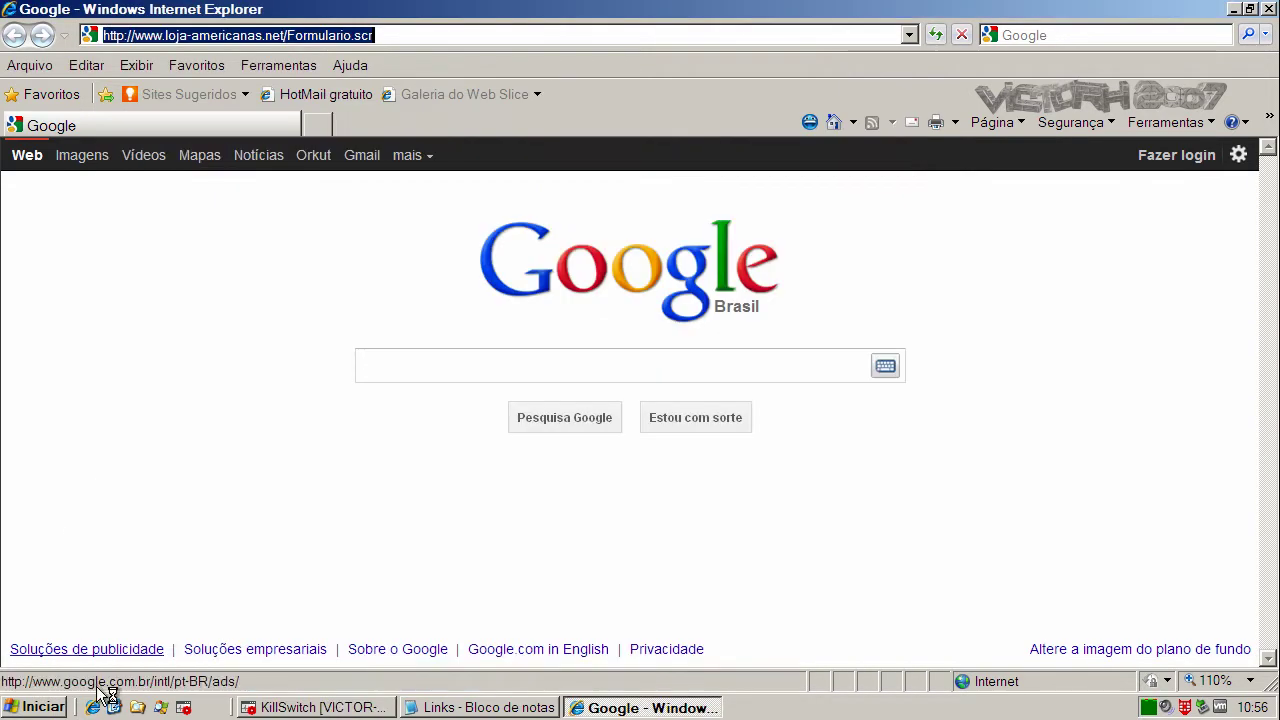
click(470, 707)
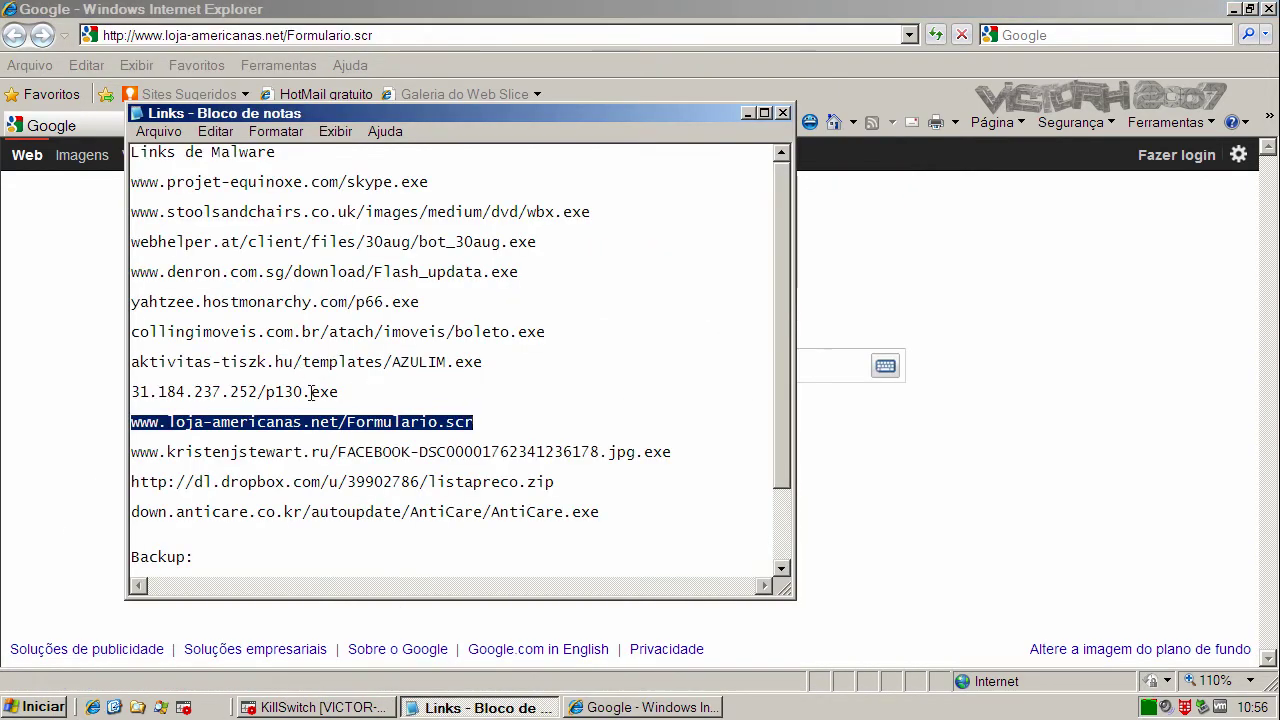
double_click(324, 449)
right_click(326, 449)
click(355, 506)
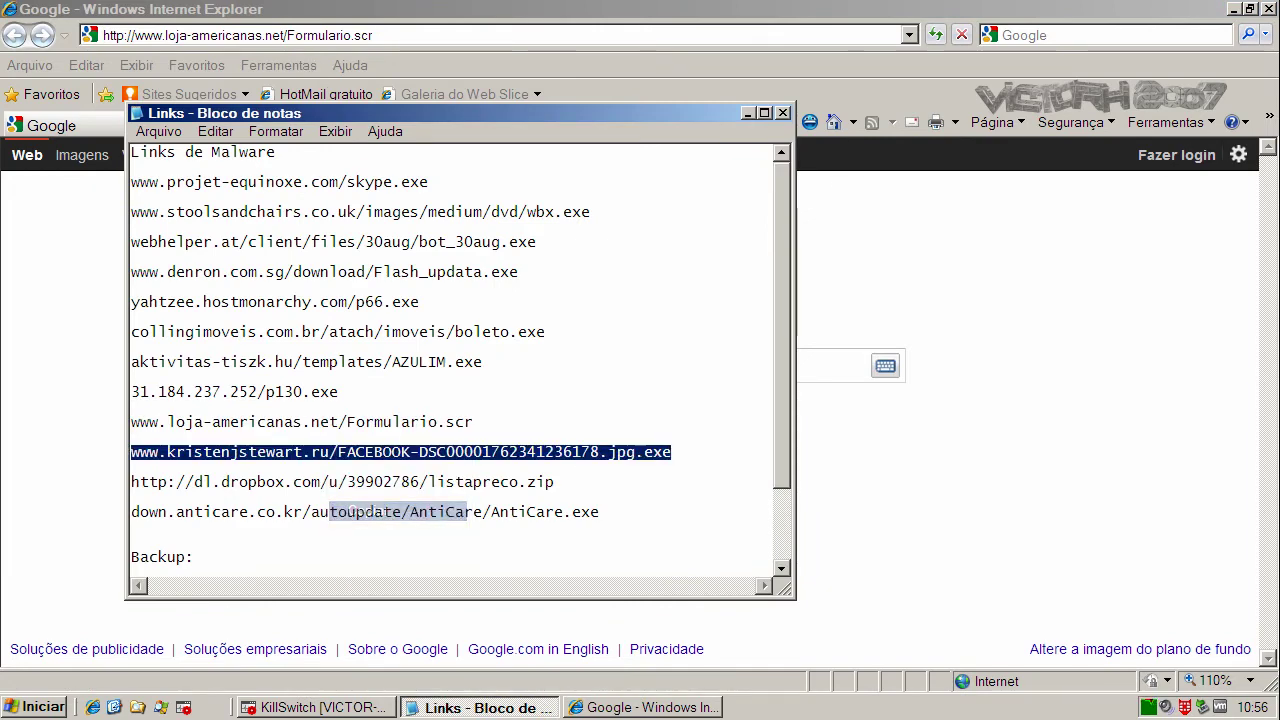
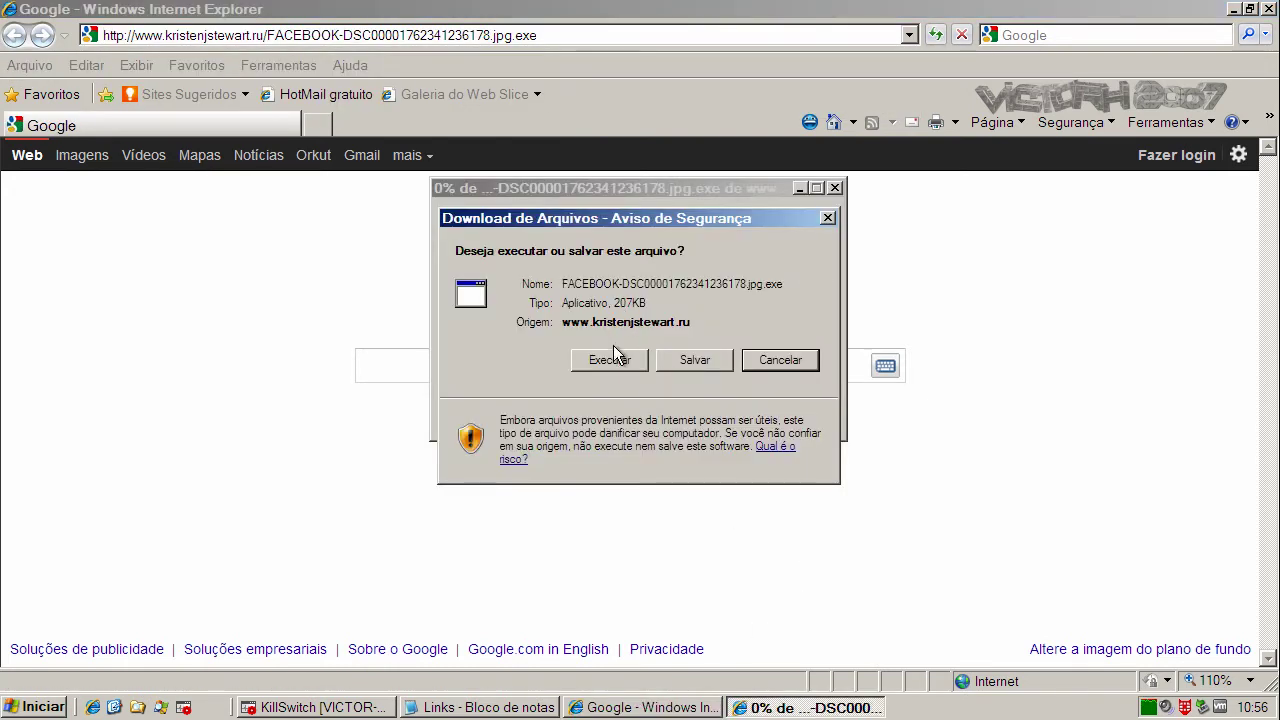
- Try to run the FACEBOOK-DSC00001762341236178.jpg.exe download, moving the security warning aside and closing the Virus Alert
click(615, 360)
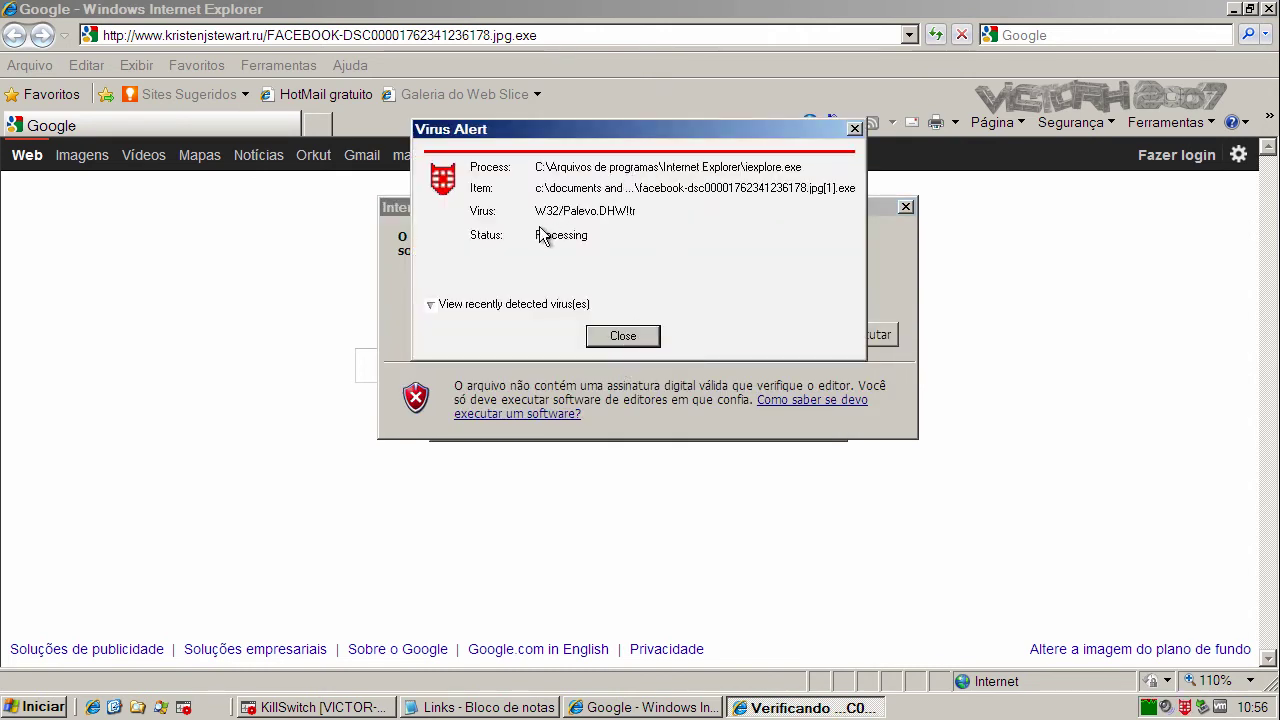
click(893, 241)
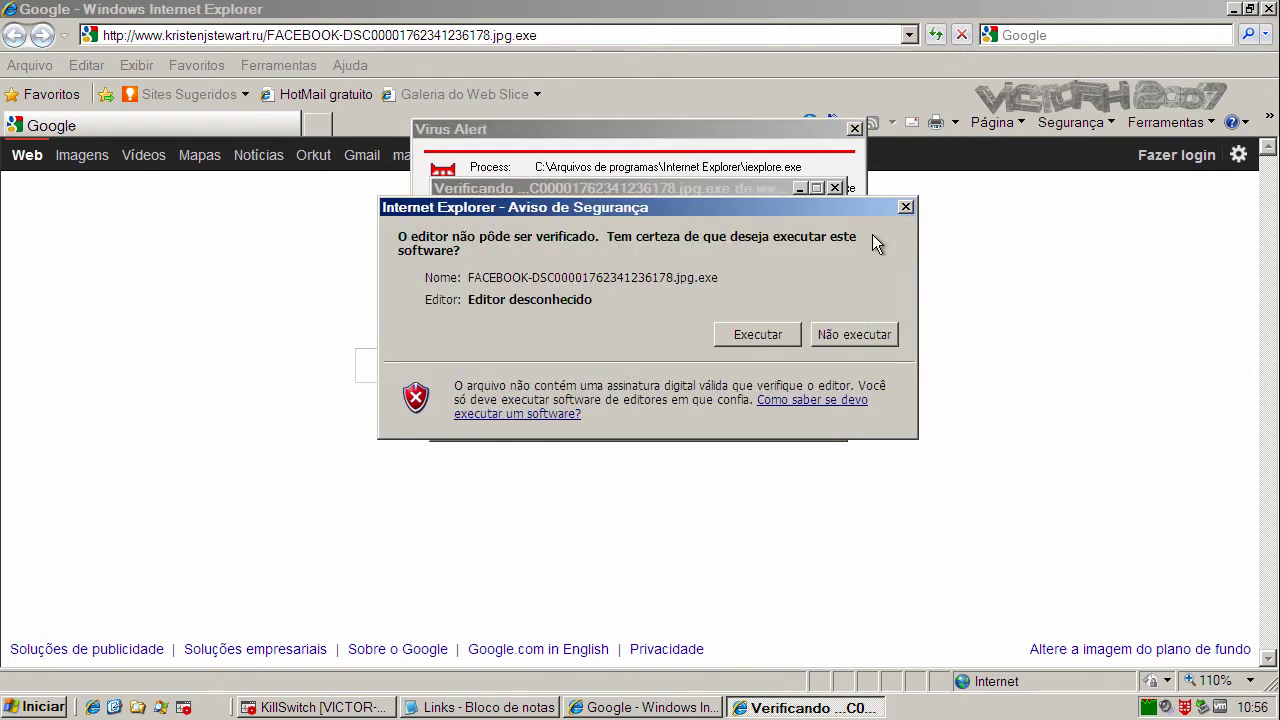
drag(743, 209, 499, 324)
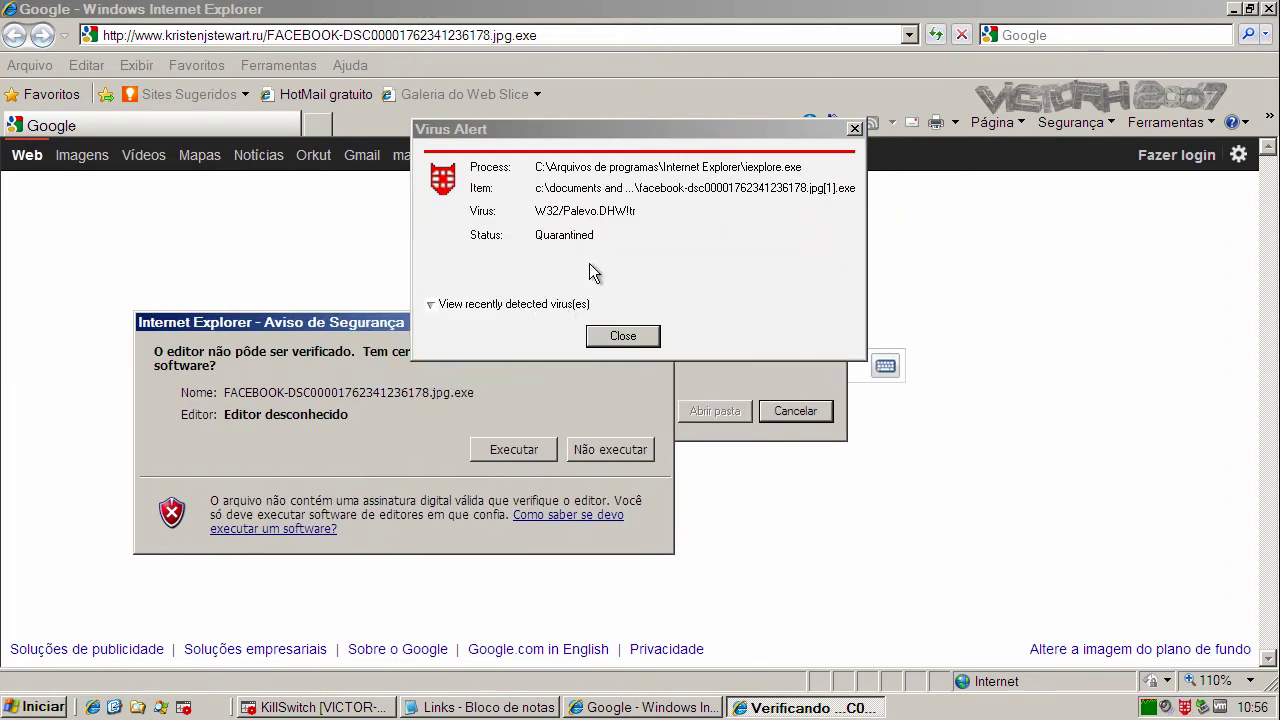
click(620, 337)
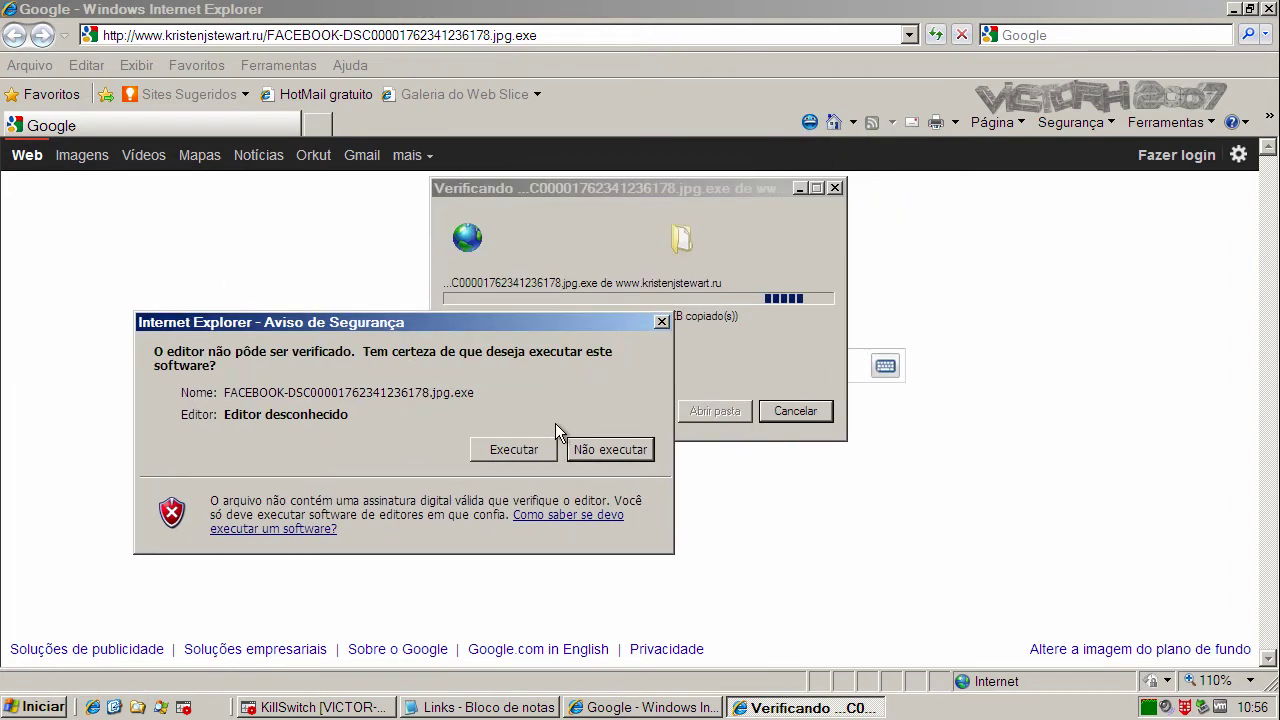
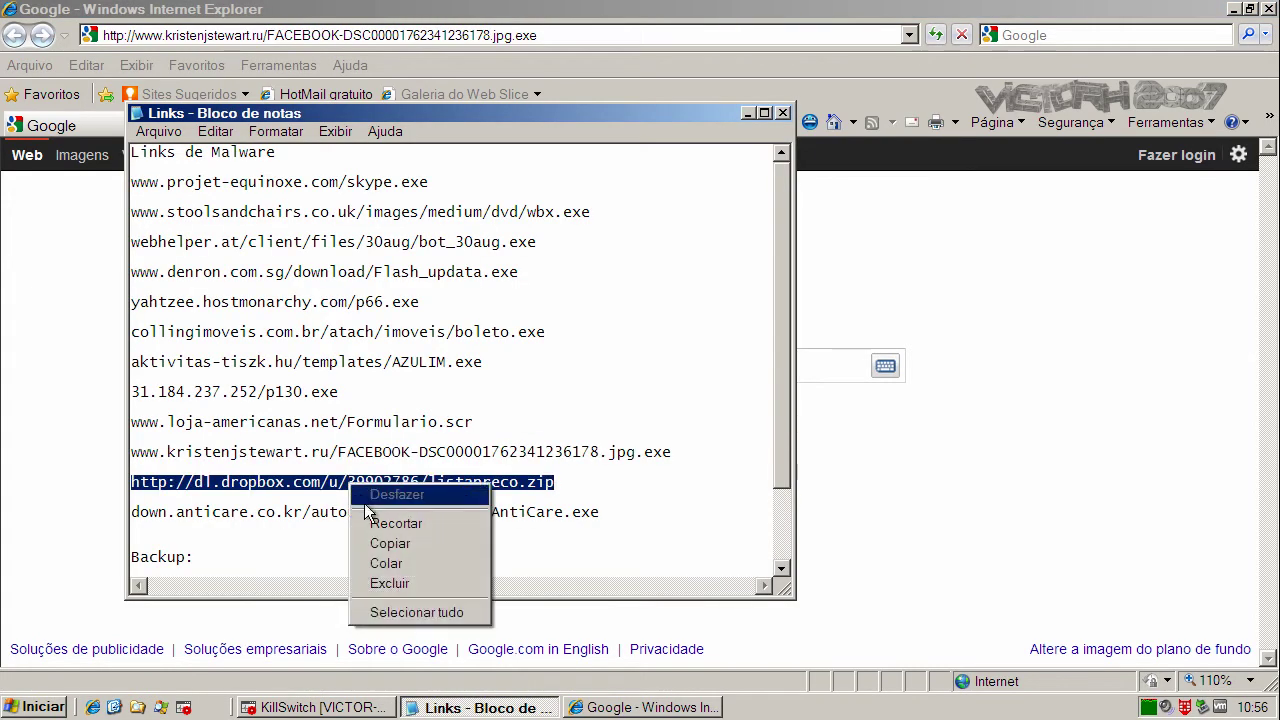
- Load the listapreco.zip link from the Links file in the browser and save the archive in Meus documentos
click(388, 546)
double_click(312, 36)
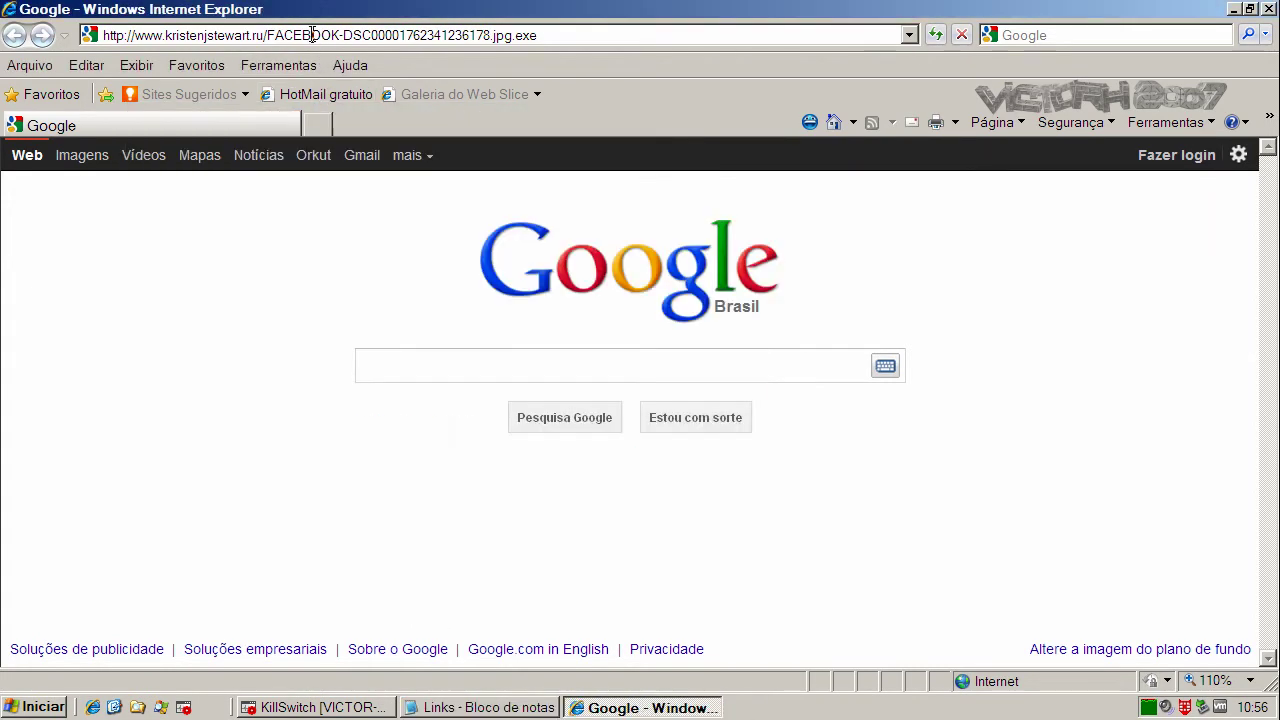
drag(553, 36, 104, 35)
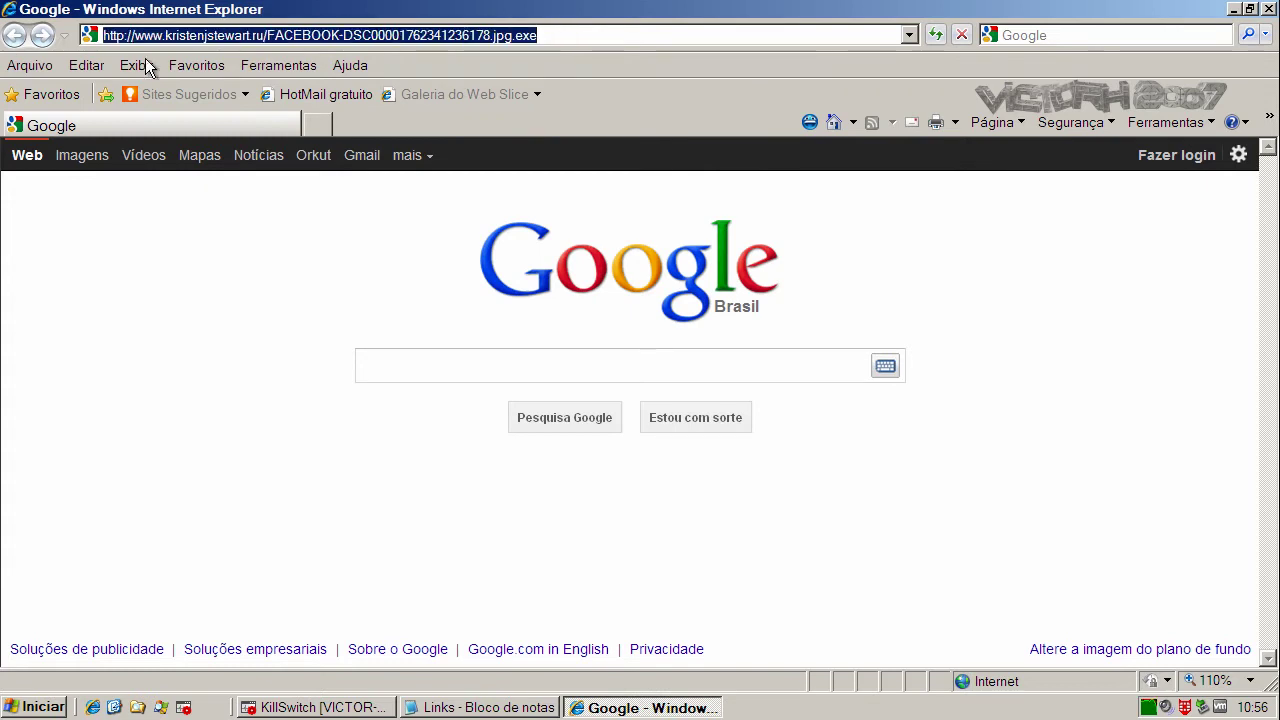
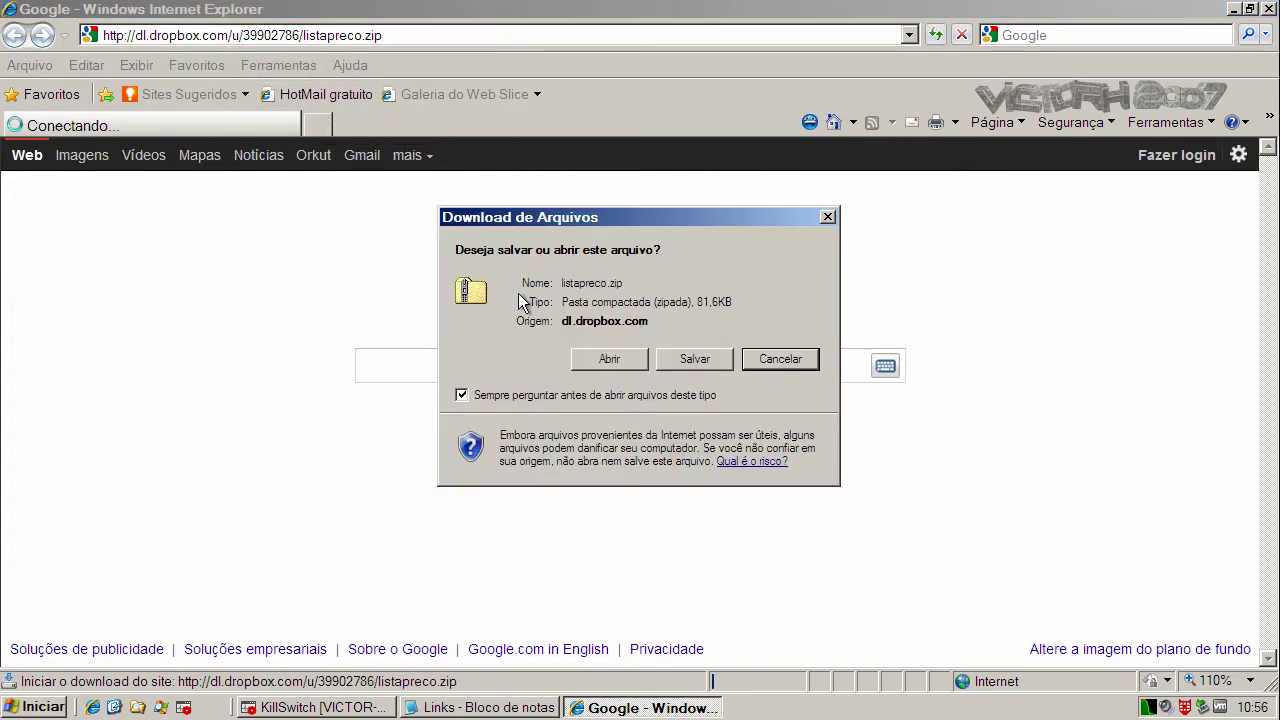
click(691, 360)
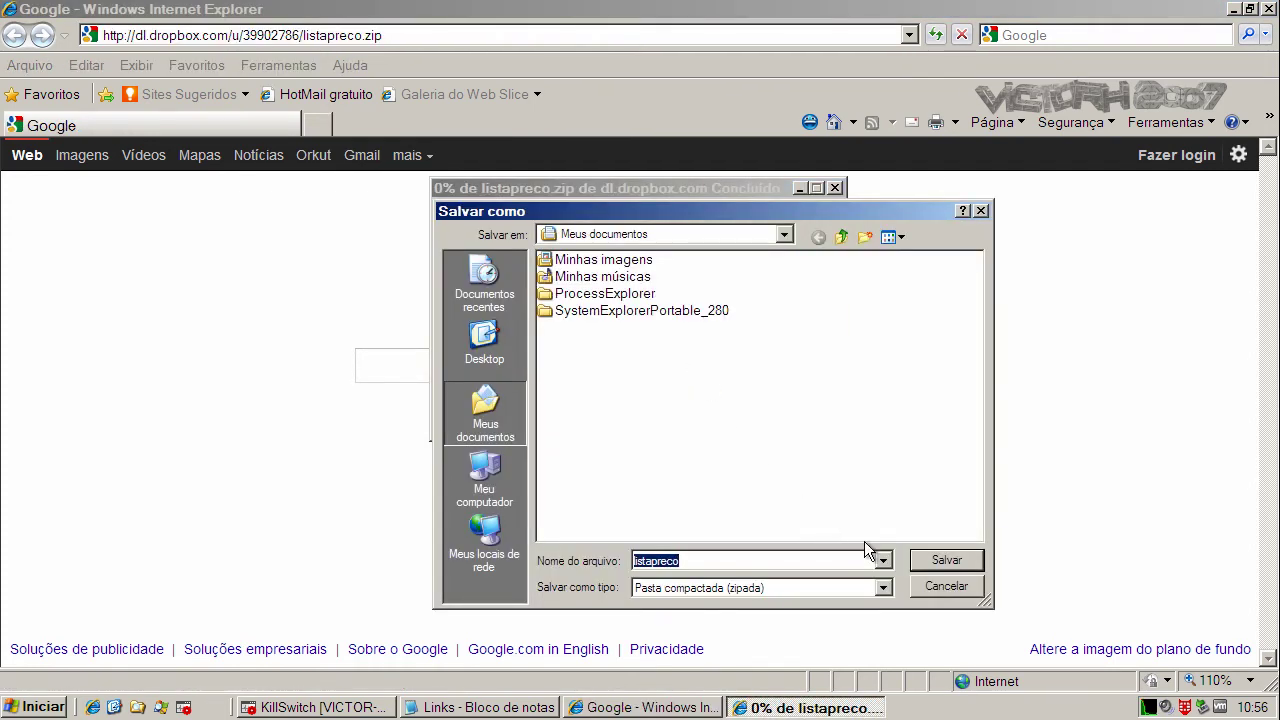
click(952, 560)
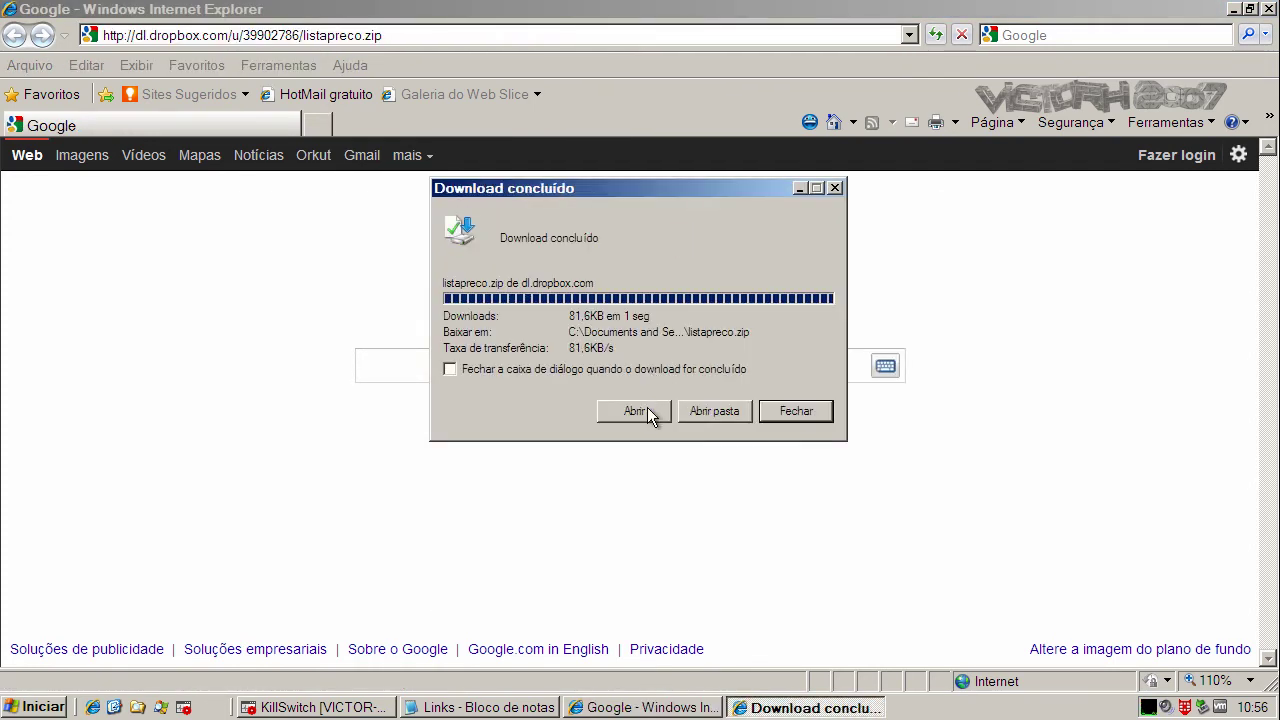
- Open the folder containing the download and extract listapreco.zip in place with 7-Zip
click(716, 411)
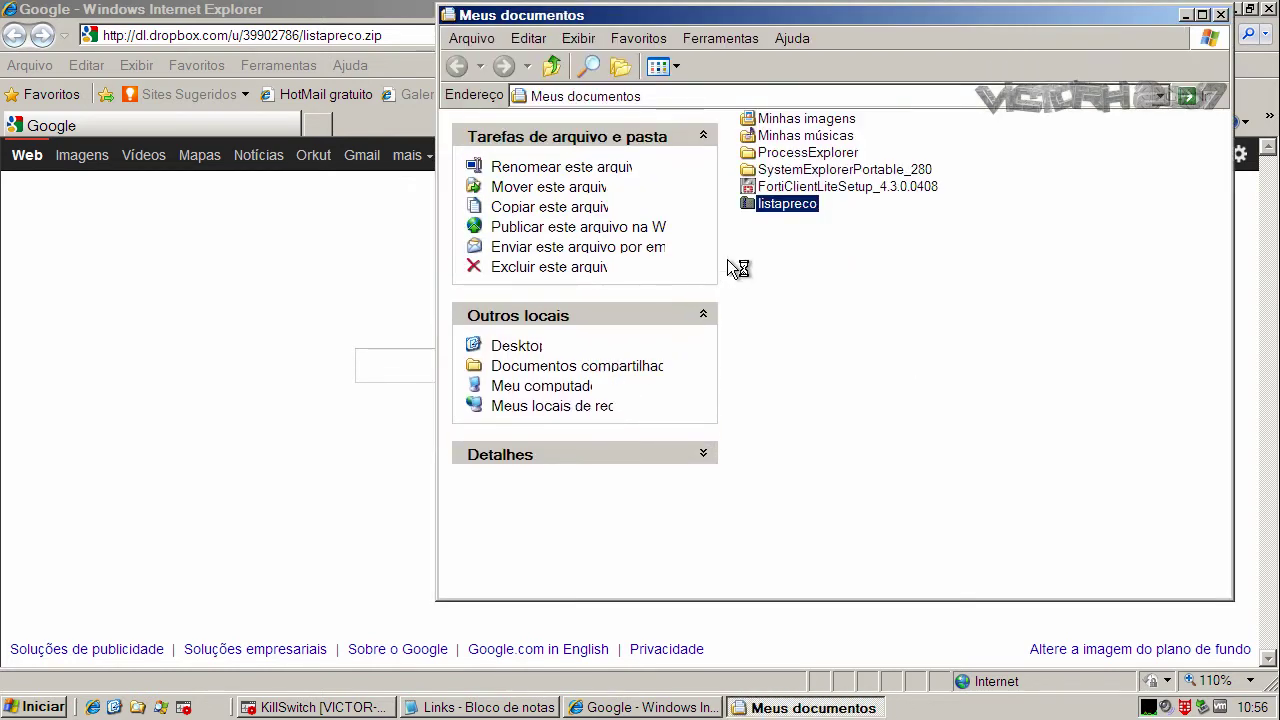
right_click(770, 203)
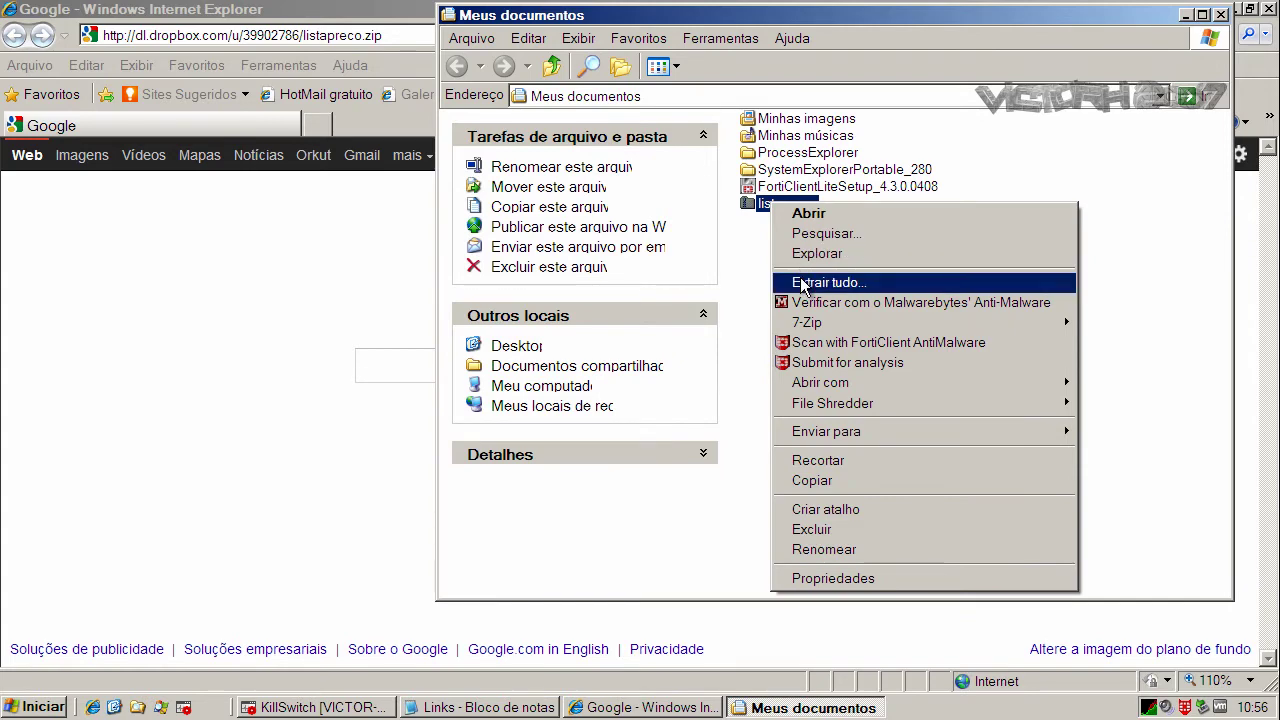
mouse_move(801, 330)
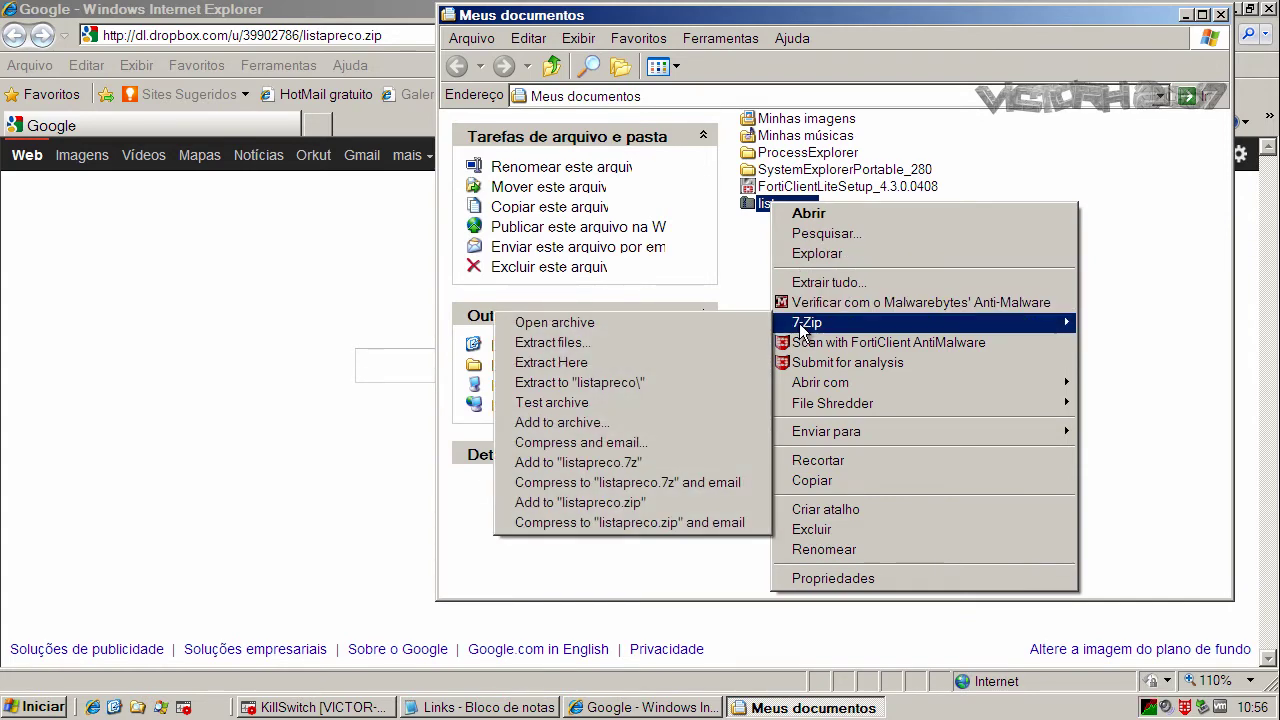
click(556, 362)
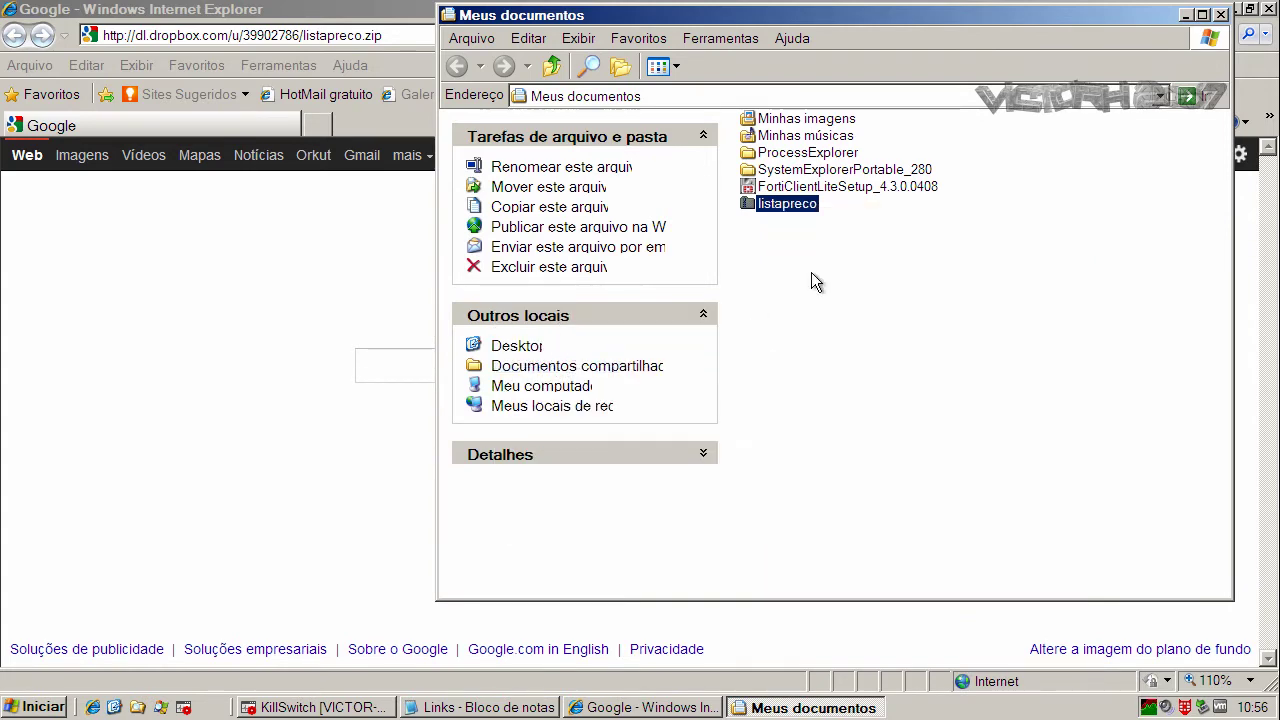
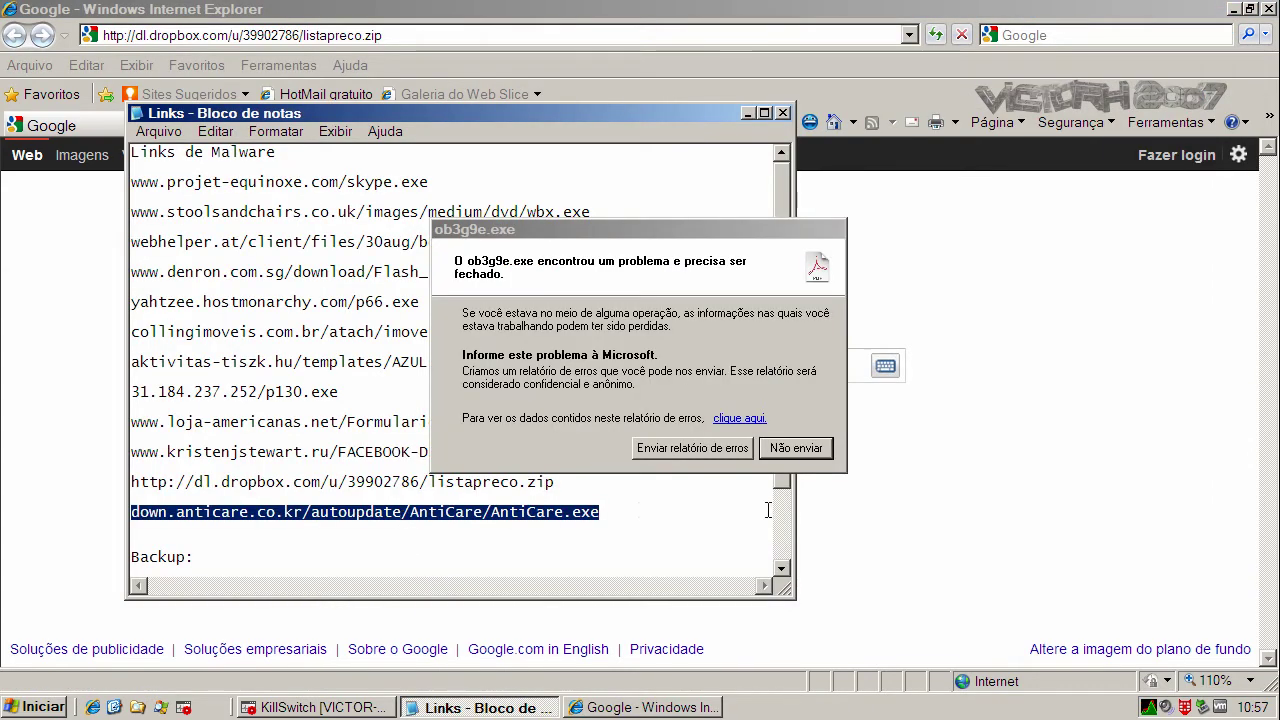
- Dismiss the ob3g9e.exe error report without sending it, and copy the AntiCare.exe link into the browser address
click(796, 448)
right_click(479, 516)
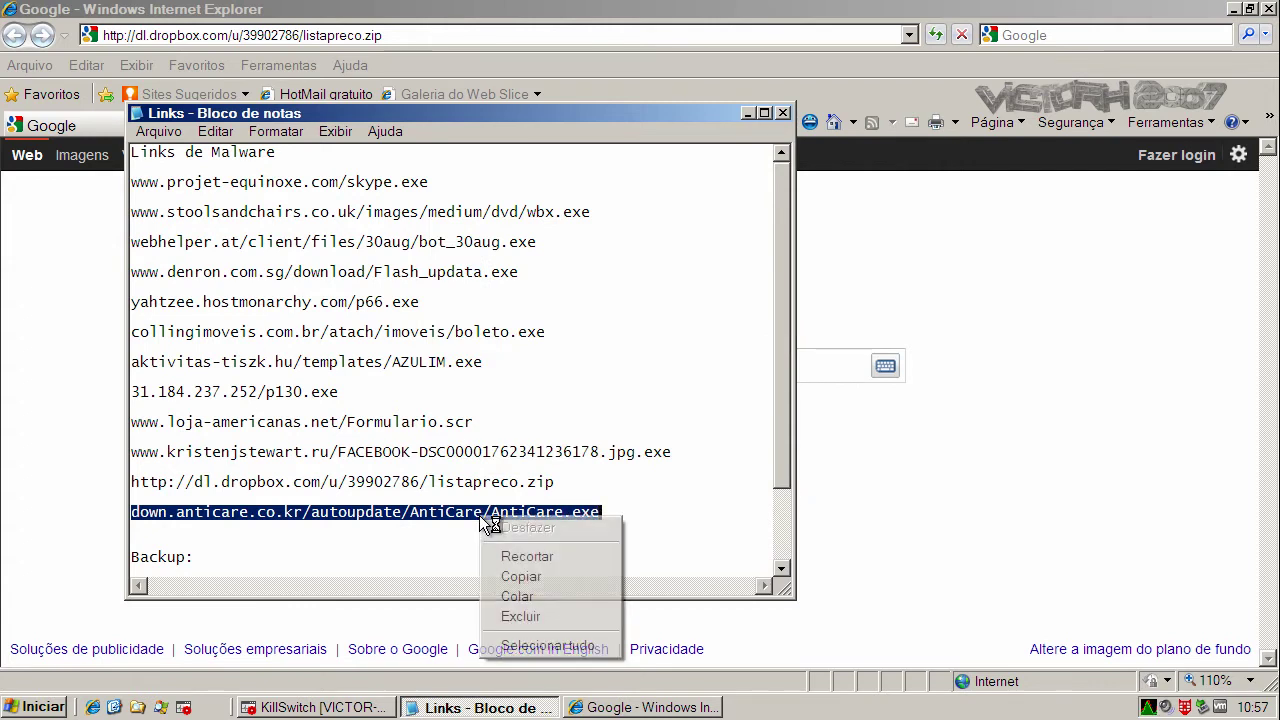
click(489, 574)
double_click(271, 35)
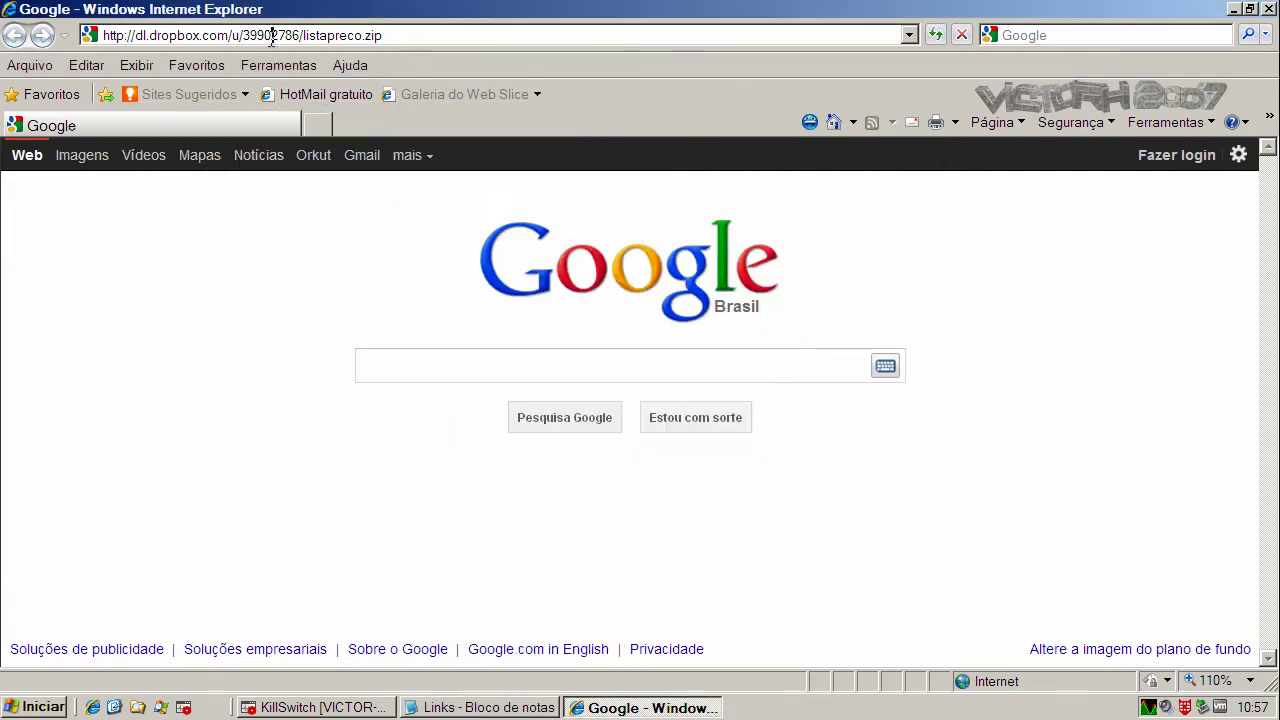
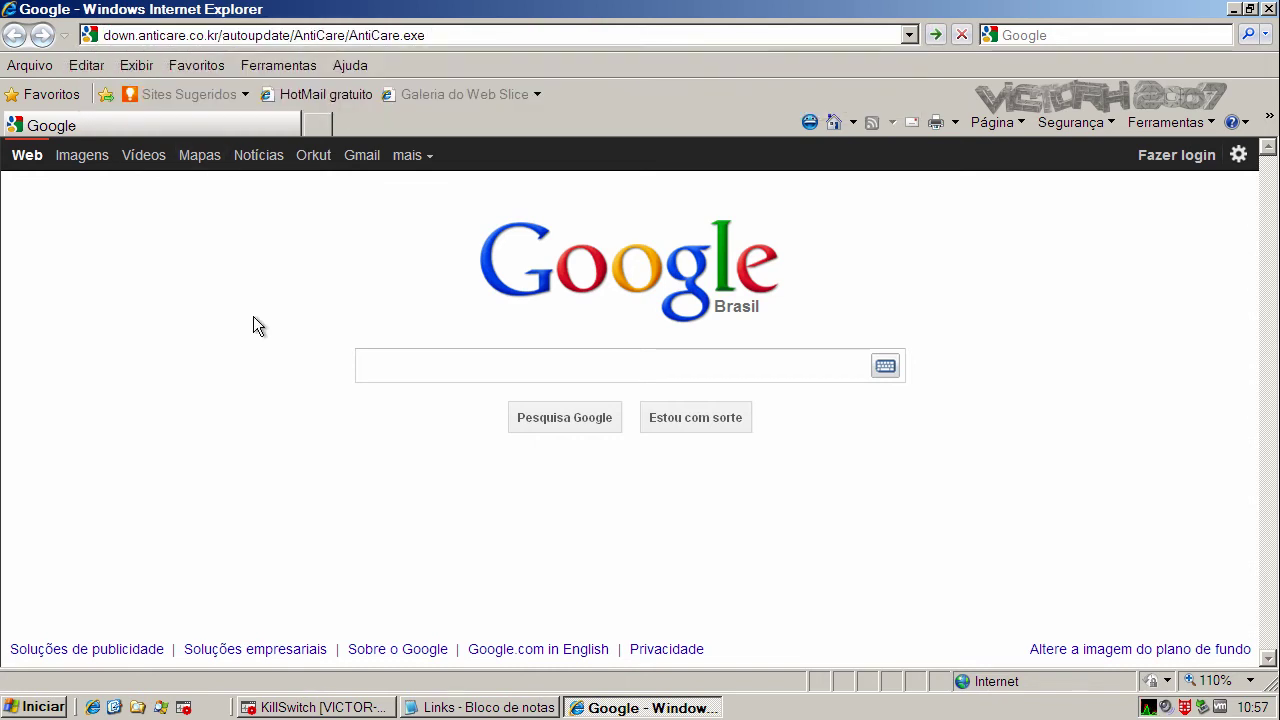
- Examine the running processes in KillSwitch for new unknown entries, and minimize it
click(381, 714)
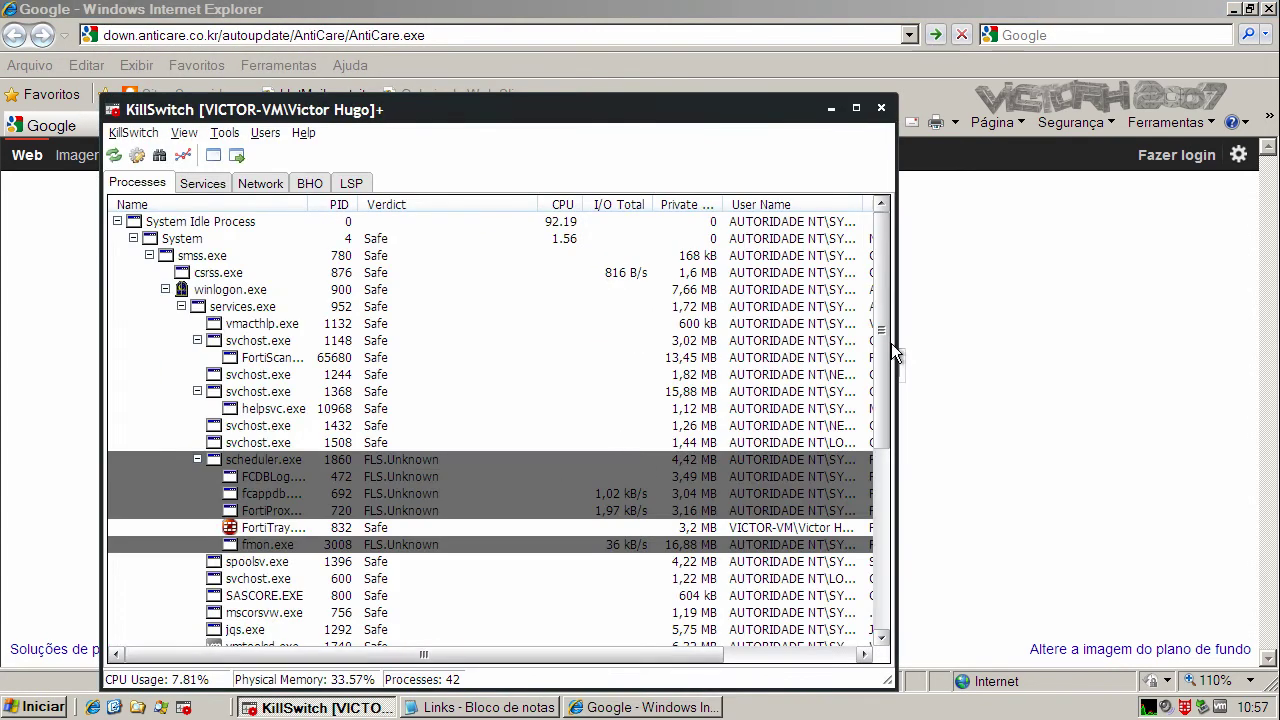
scroll(883, 413, down, 1)
drag(883, 413, 874, 323)
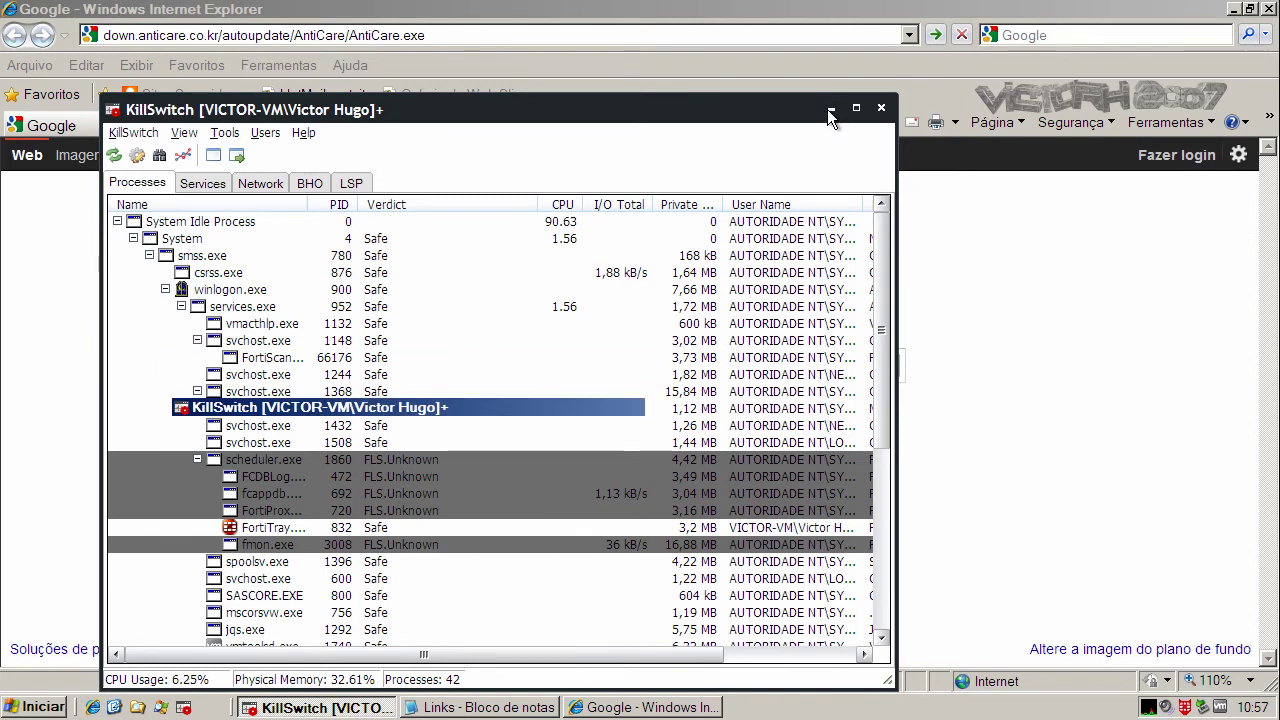
click(829, 108)
- Load the AntiCare.exe link, run the download despite the unknown publisher, and dismiss the missing component error
click(346, 40)
click(346, 37)
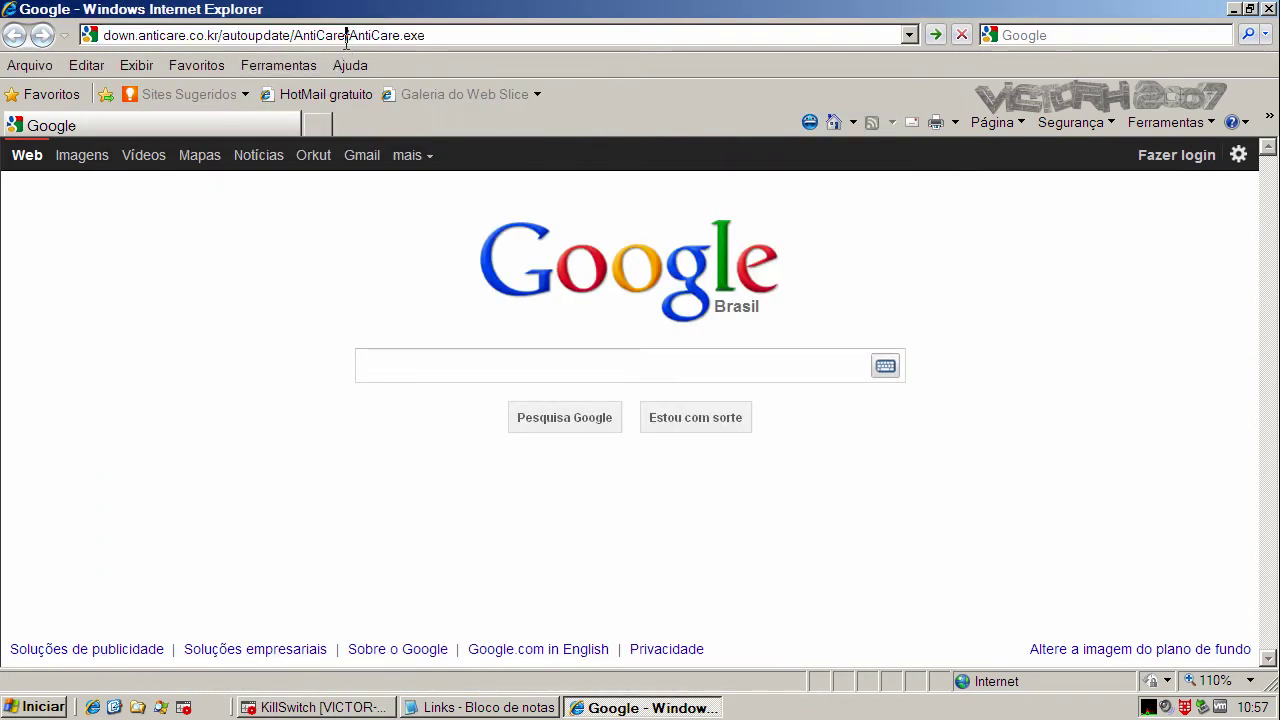
key(Return)
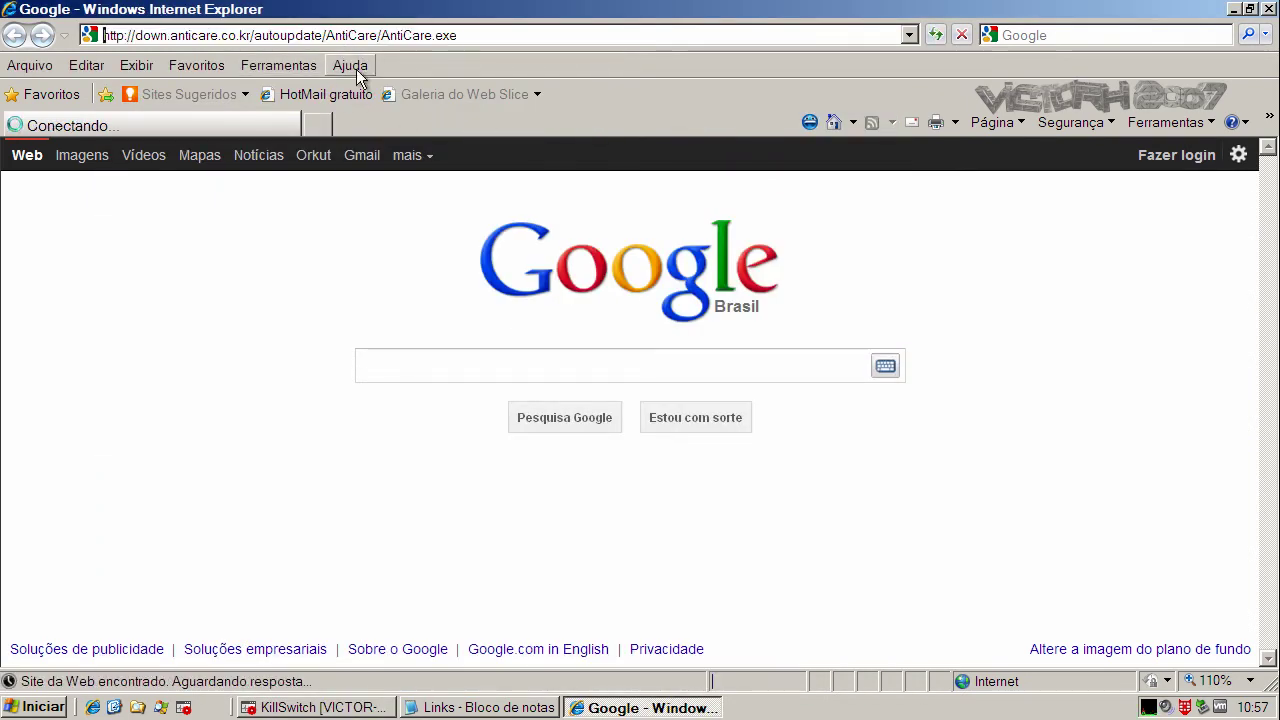
click(806, 707)
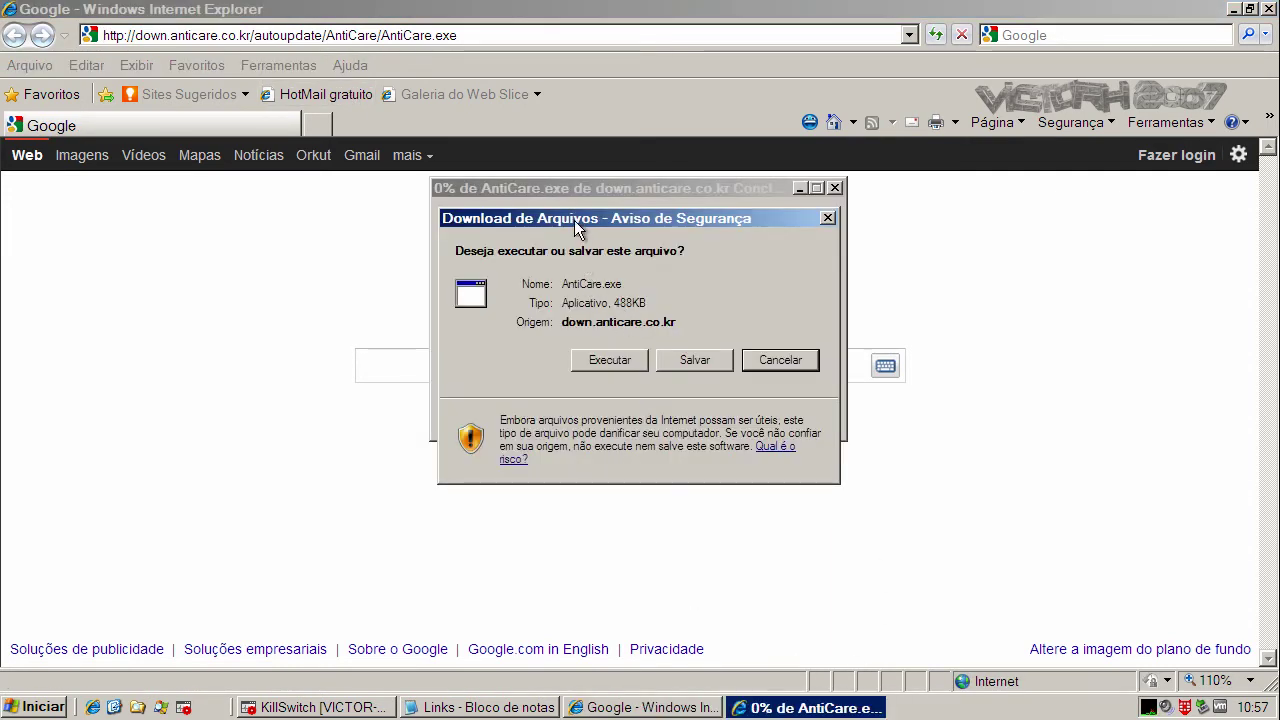
drag(574, 220, 565, 215)
click(609, 358)
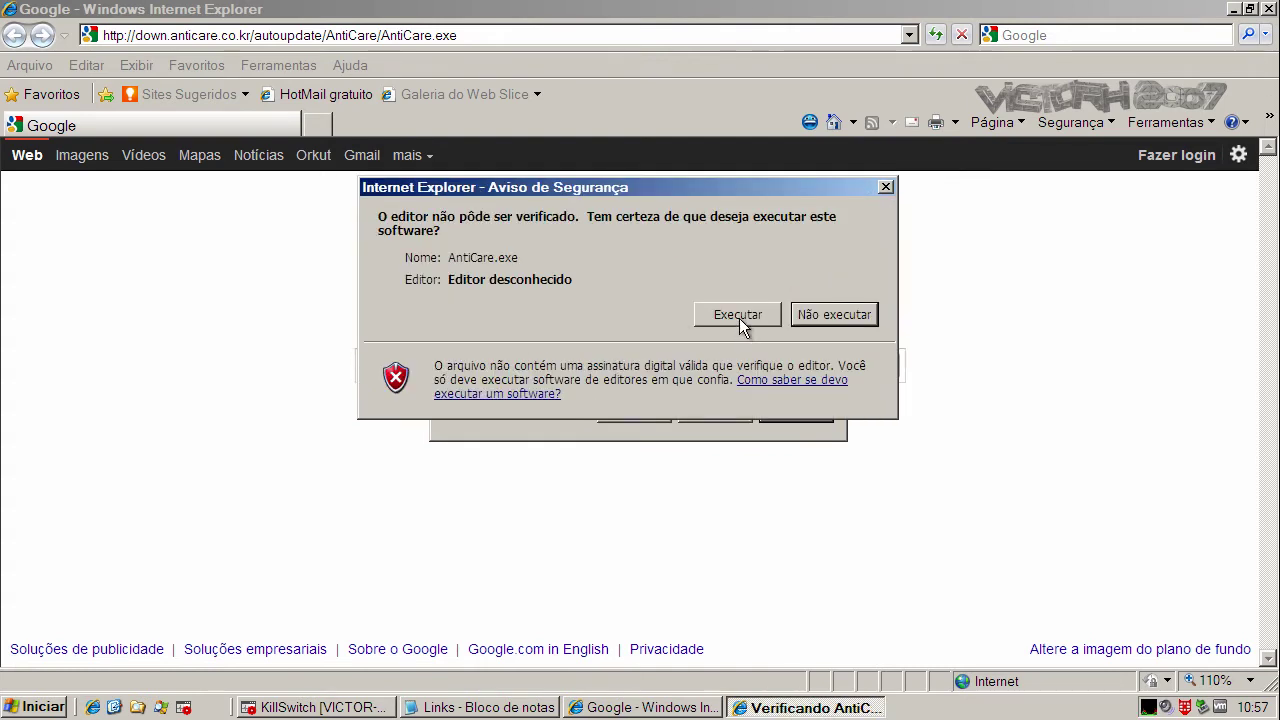
click(744, 317)
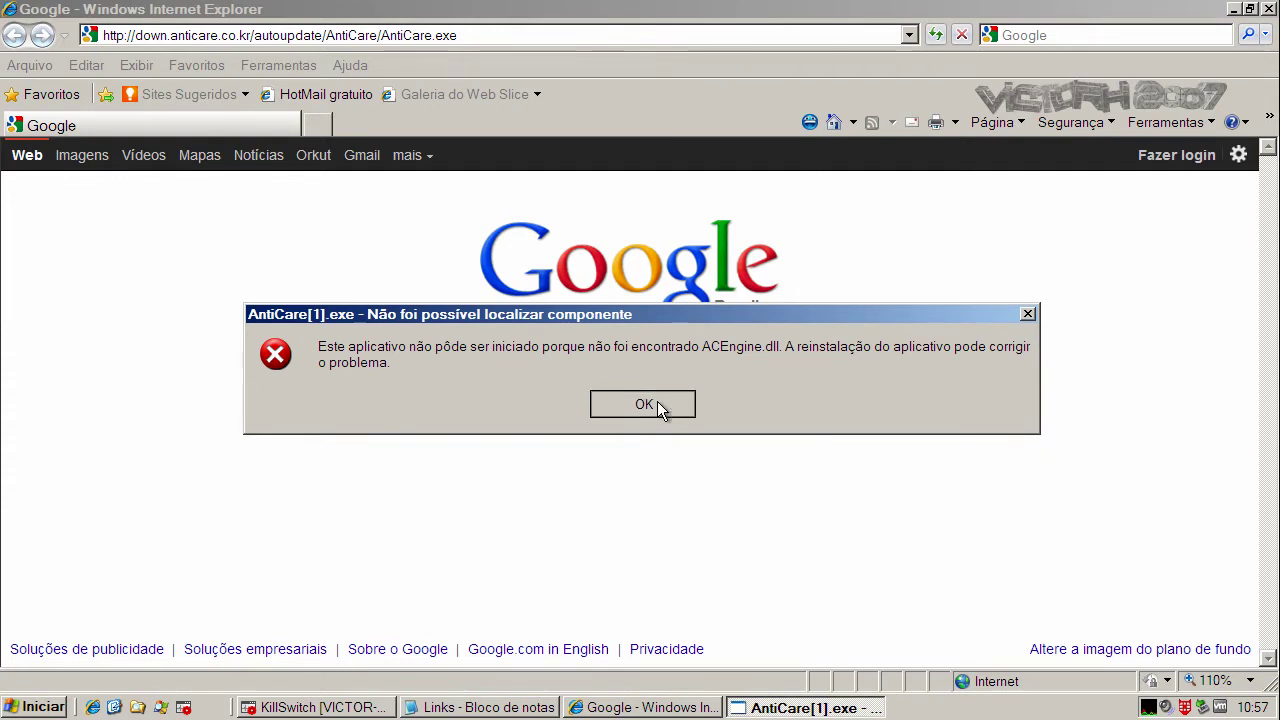
click(657, 403)
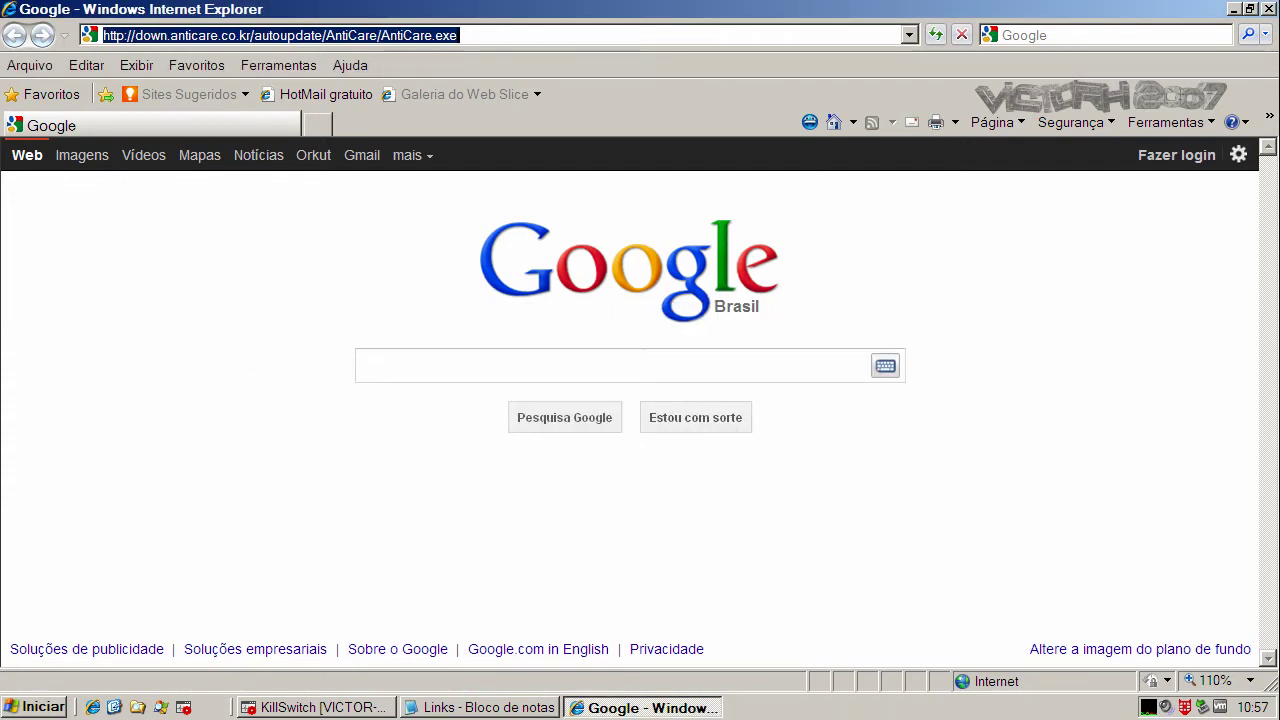
- Load the backup link stoolsandchairs.co.uk/images/medium/dvd/visualizar.exe from the Links file in the browser and run the download
click(535, 712)
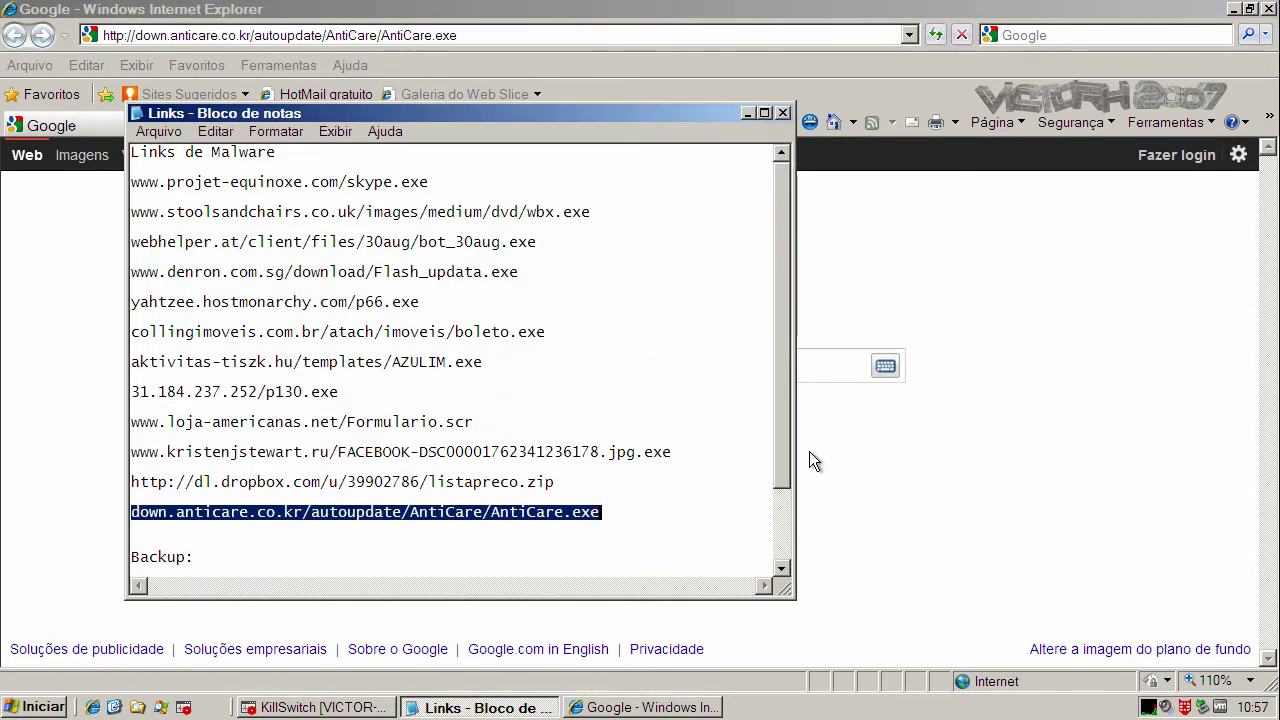
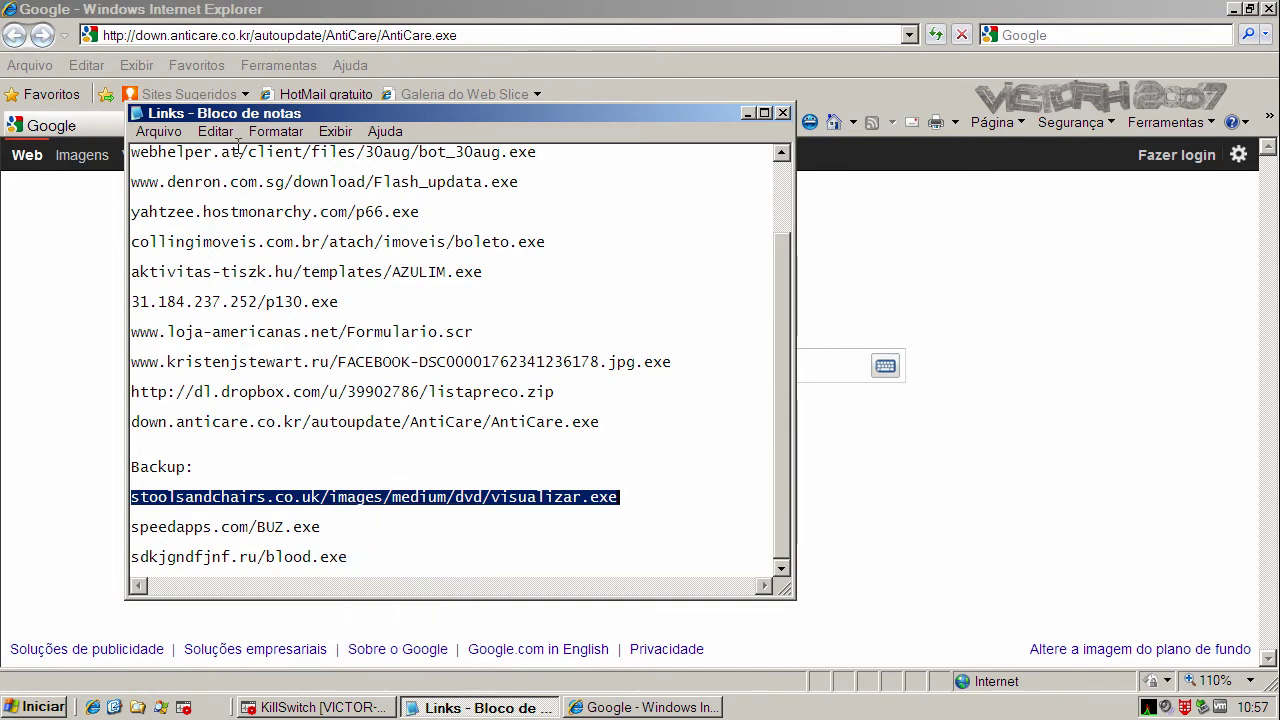
double_click(212, 35)
drag(504, 34, 58, 22)
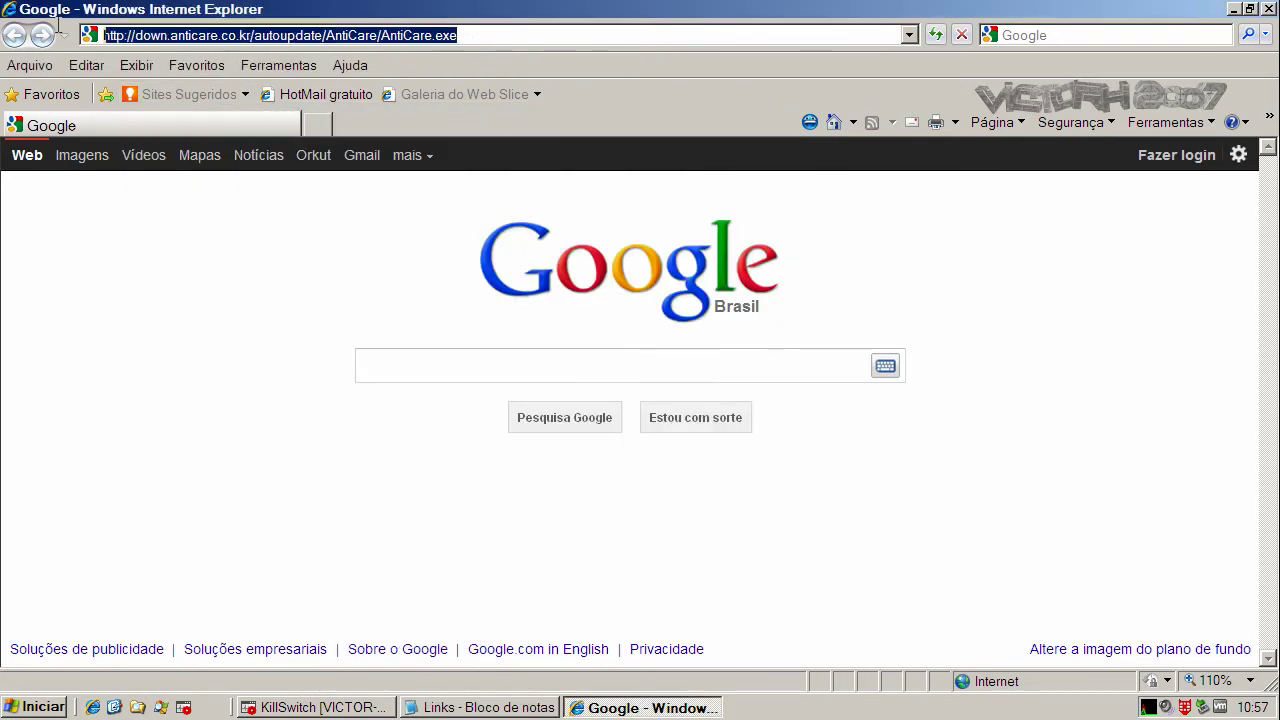
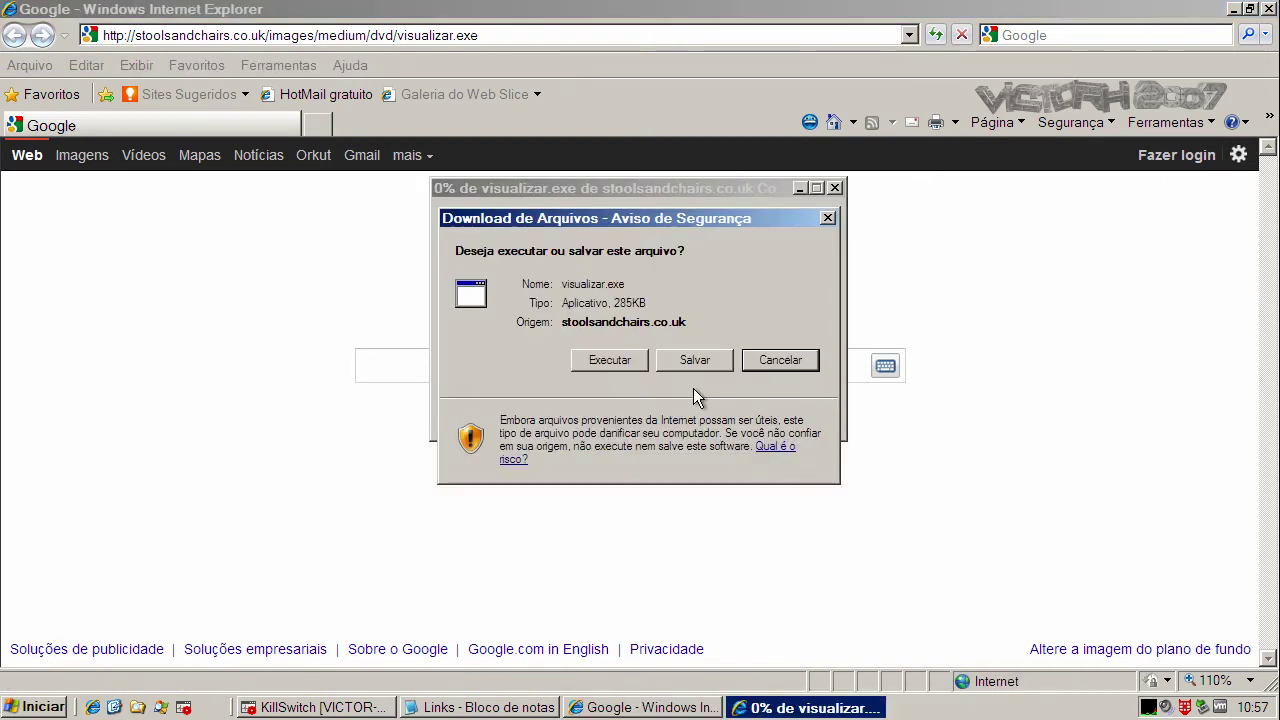
click(609, 360)
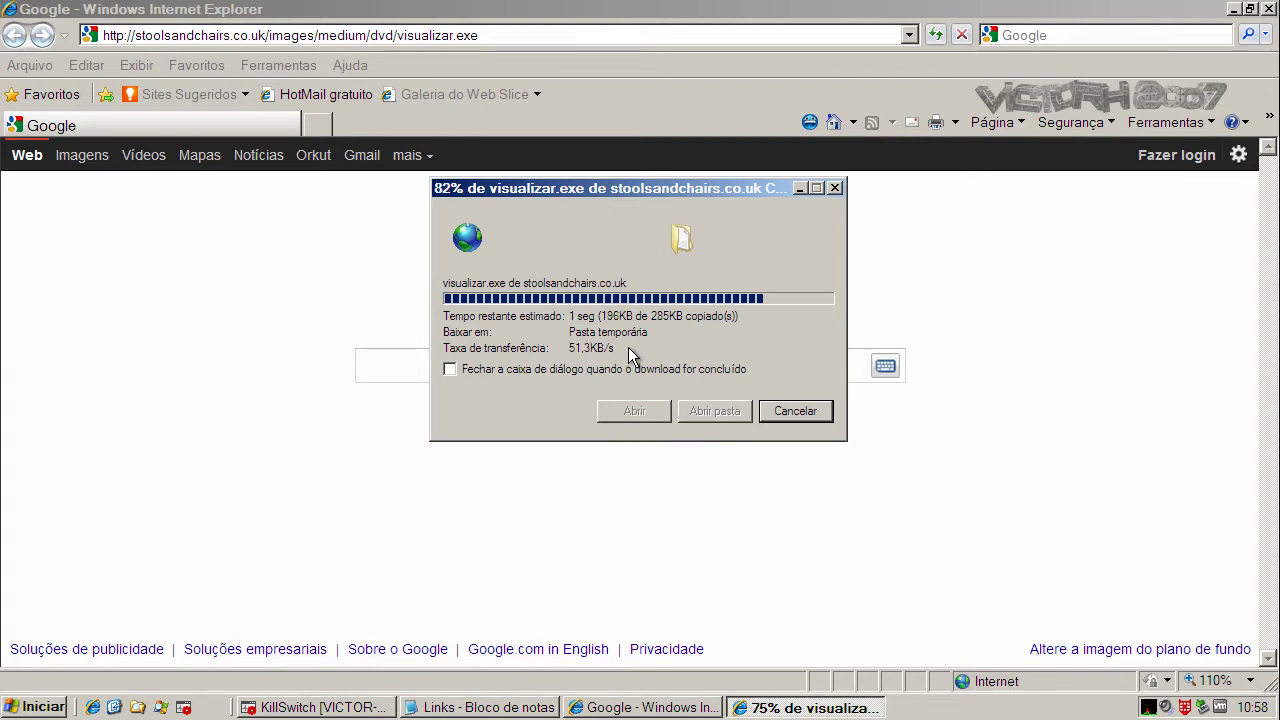
click(698, 296)
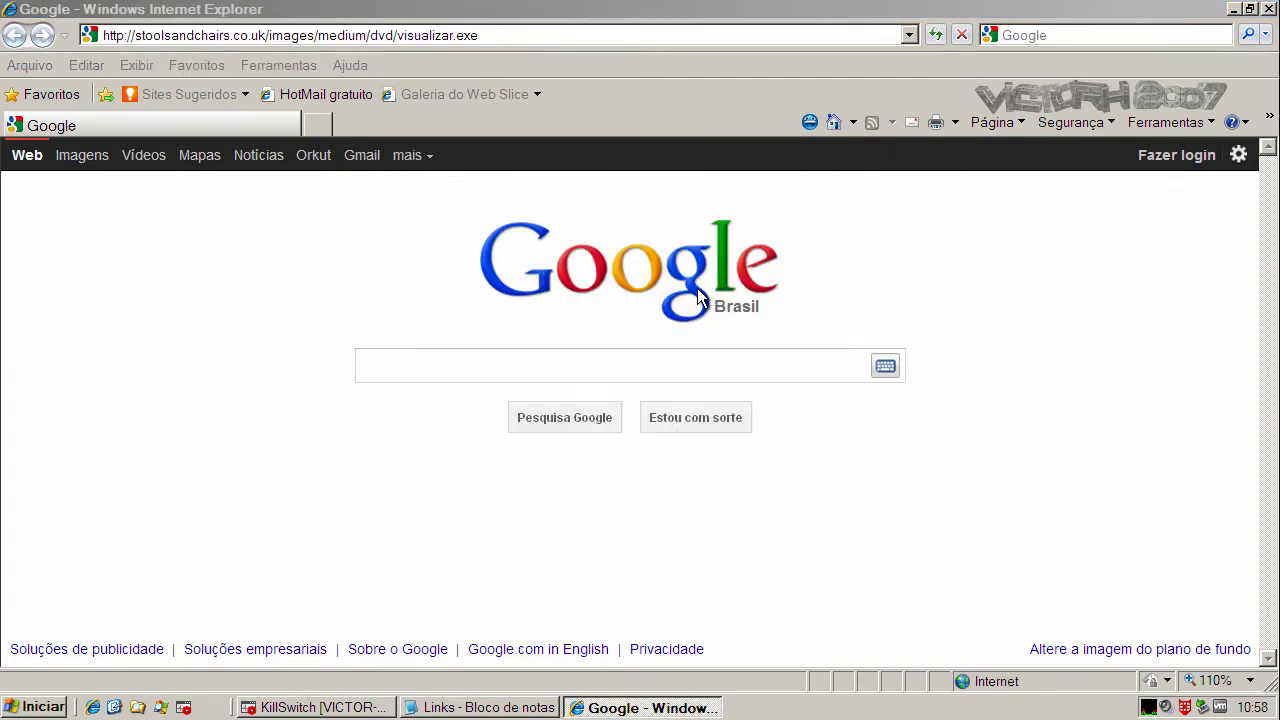
- Select and copy the speedapps.com/BUZ.exe link from the backup list in the Links file
click(490, 705)
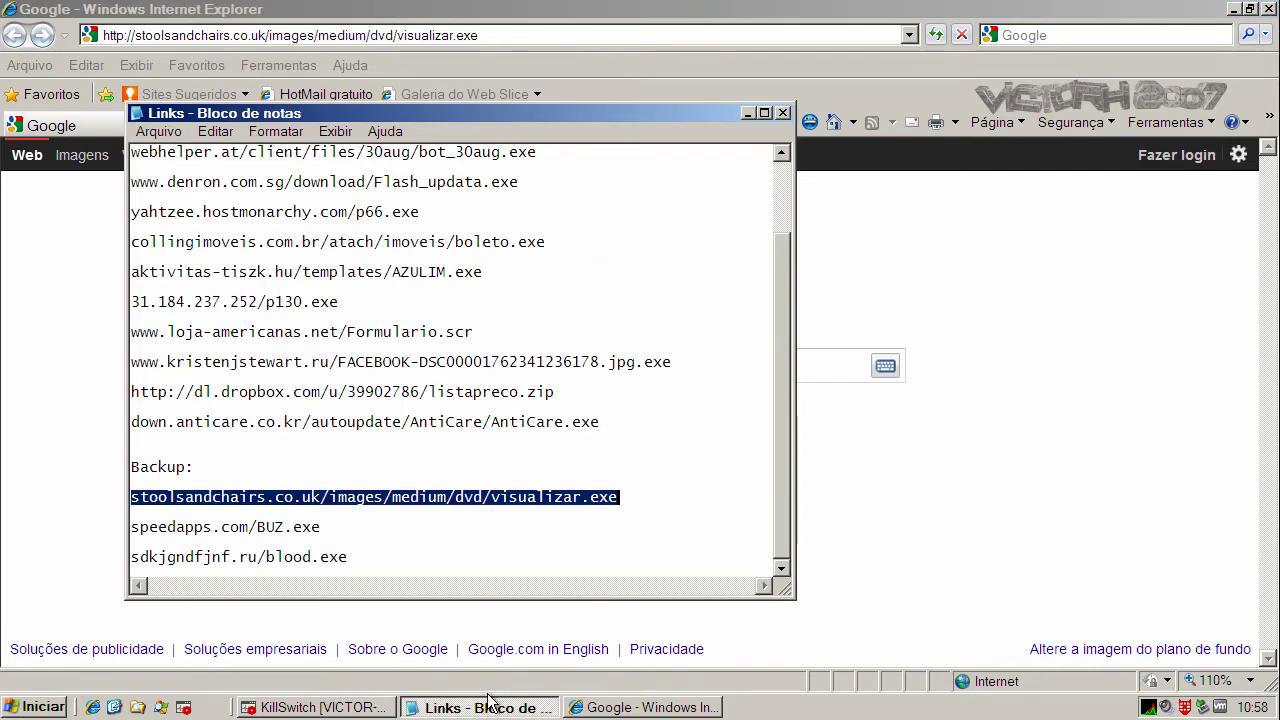
double_click(295, 527)
right_click(297, 529)
click(340, 592)
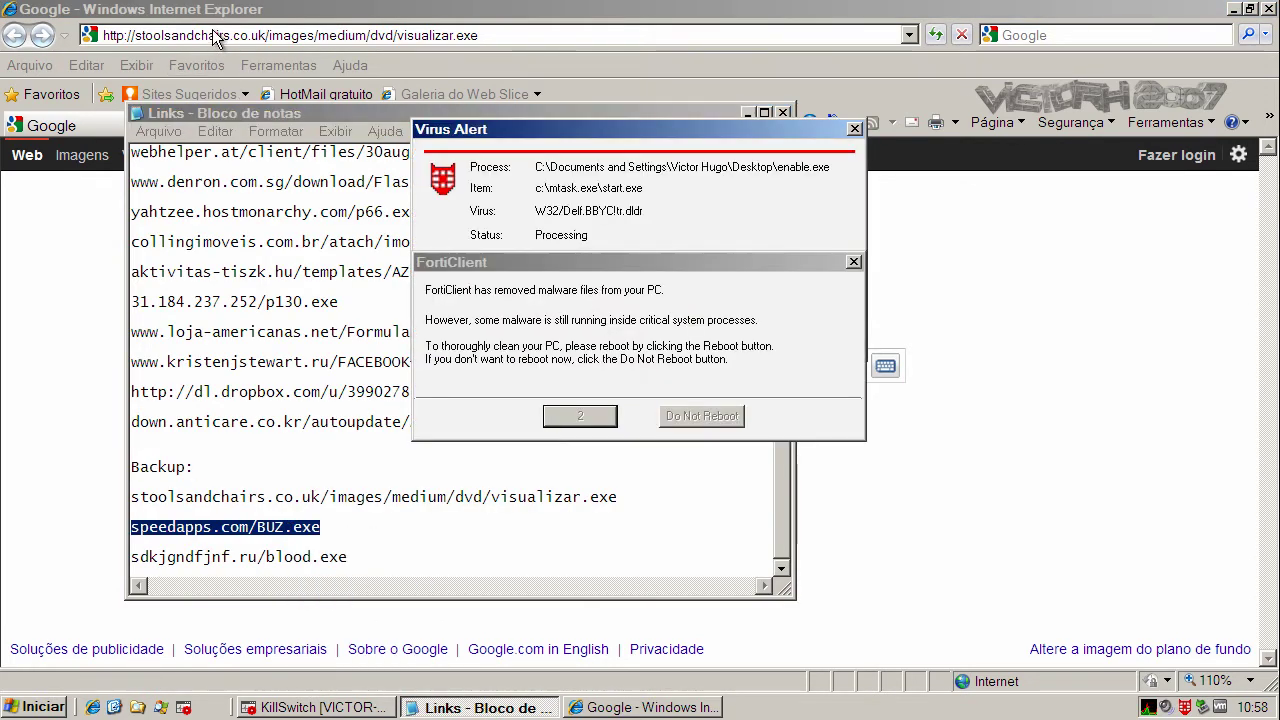
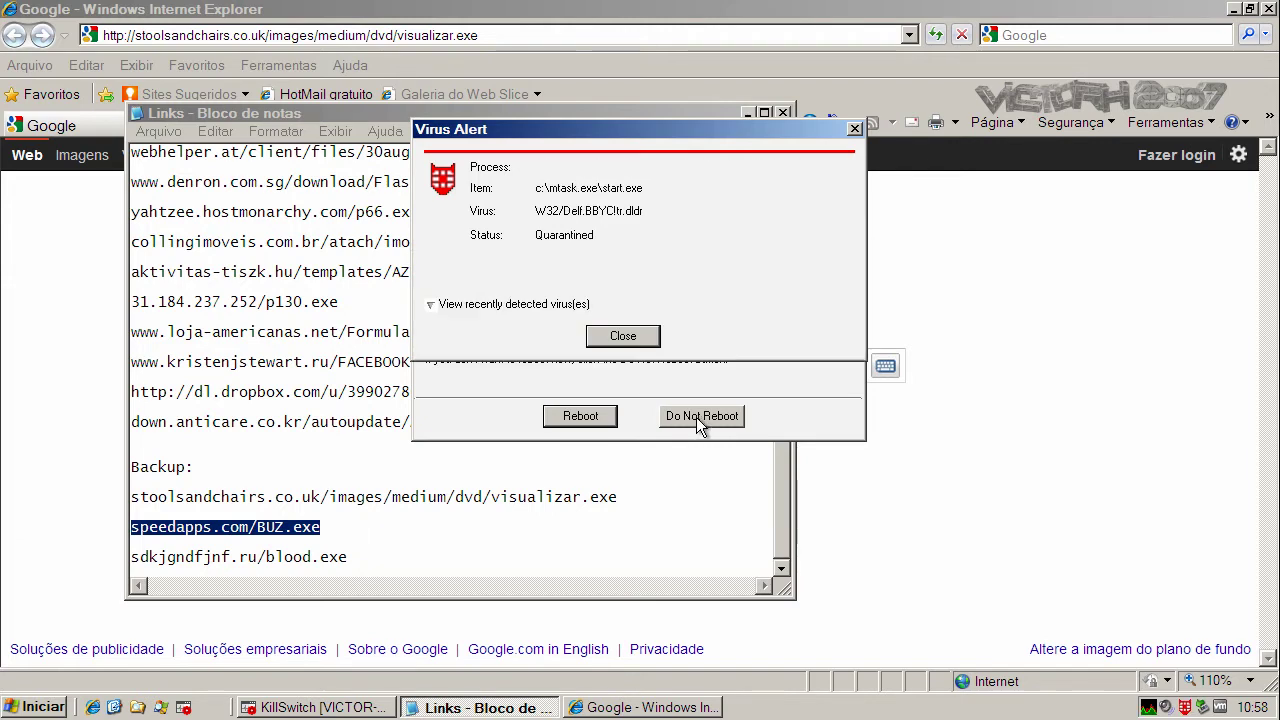
- Close the FortiClient virus alerts and decline the reboot
click(650, 338)
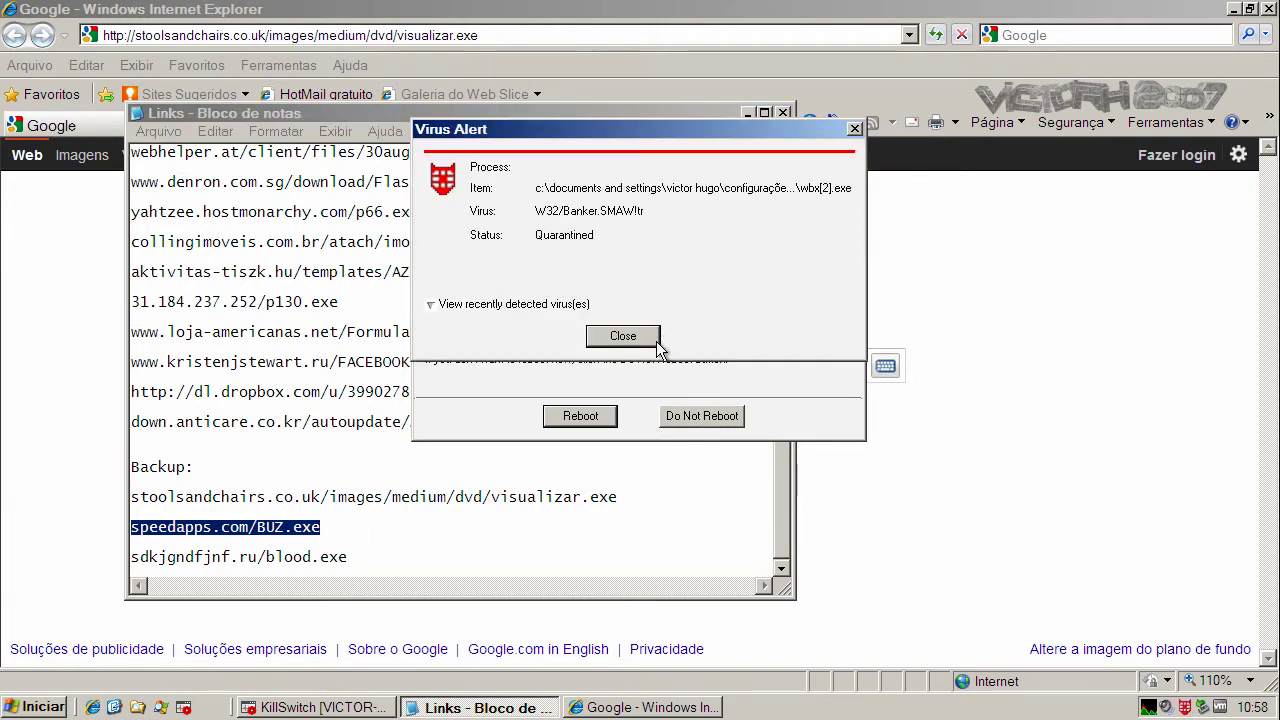
click(648, 340)
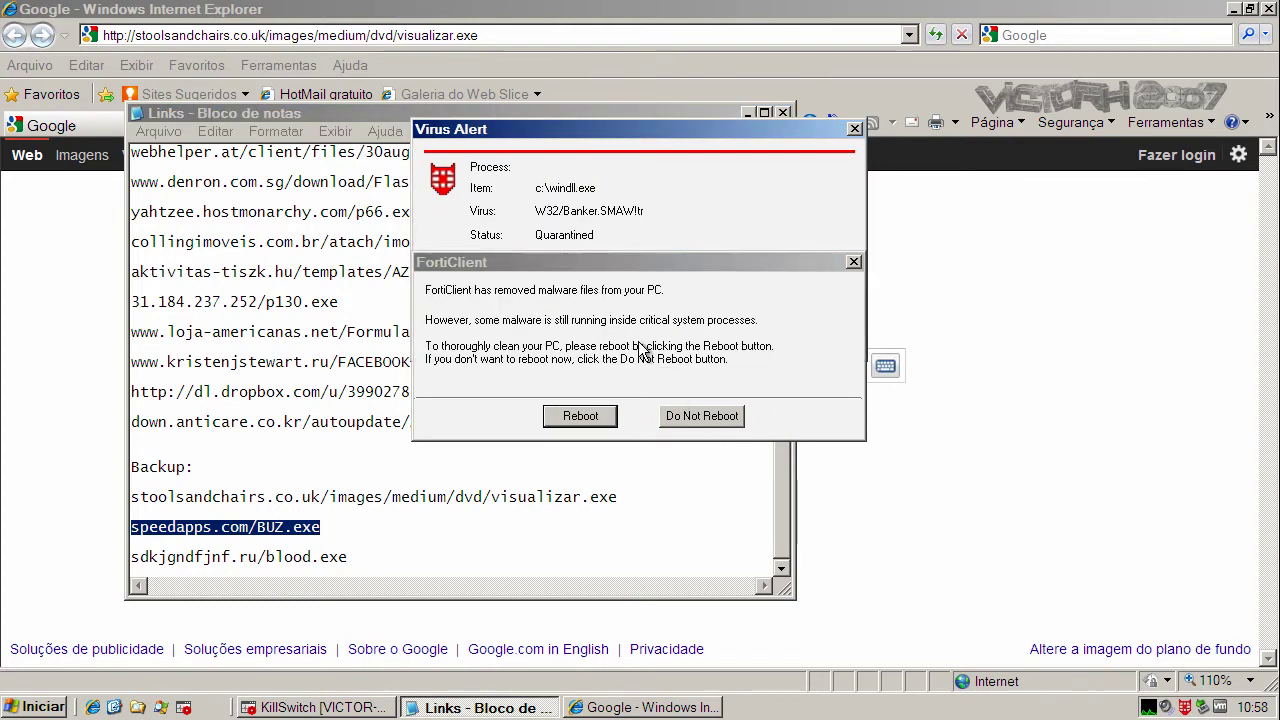
click(637, 340)
click(716, 414)
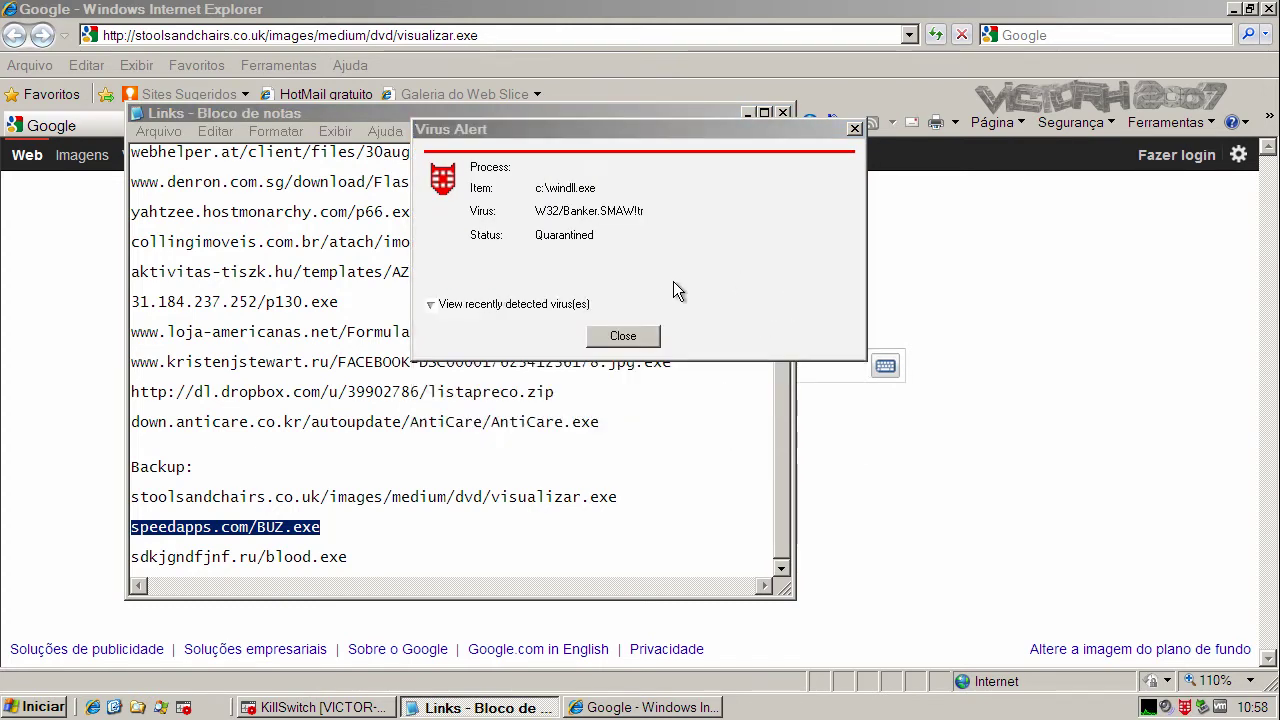
click(624, 338)
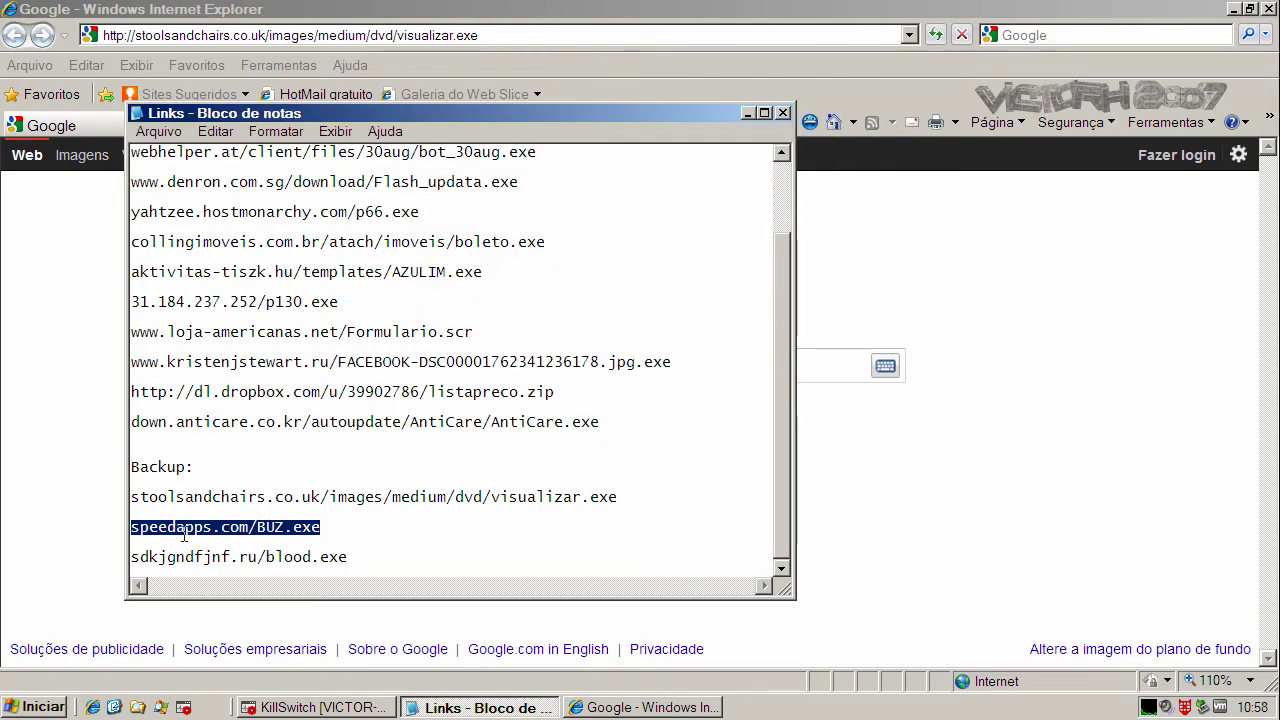
- Copy the selected link again, load speedapps.com/BUZ.exe in the browser, and run the download despite the unknown publisher
right_click(184, 531)
click(220, 600)
click(216, 35)
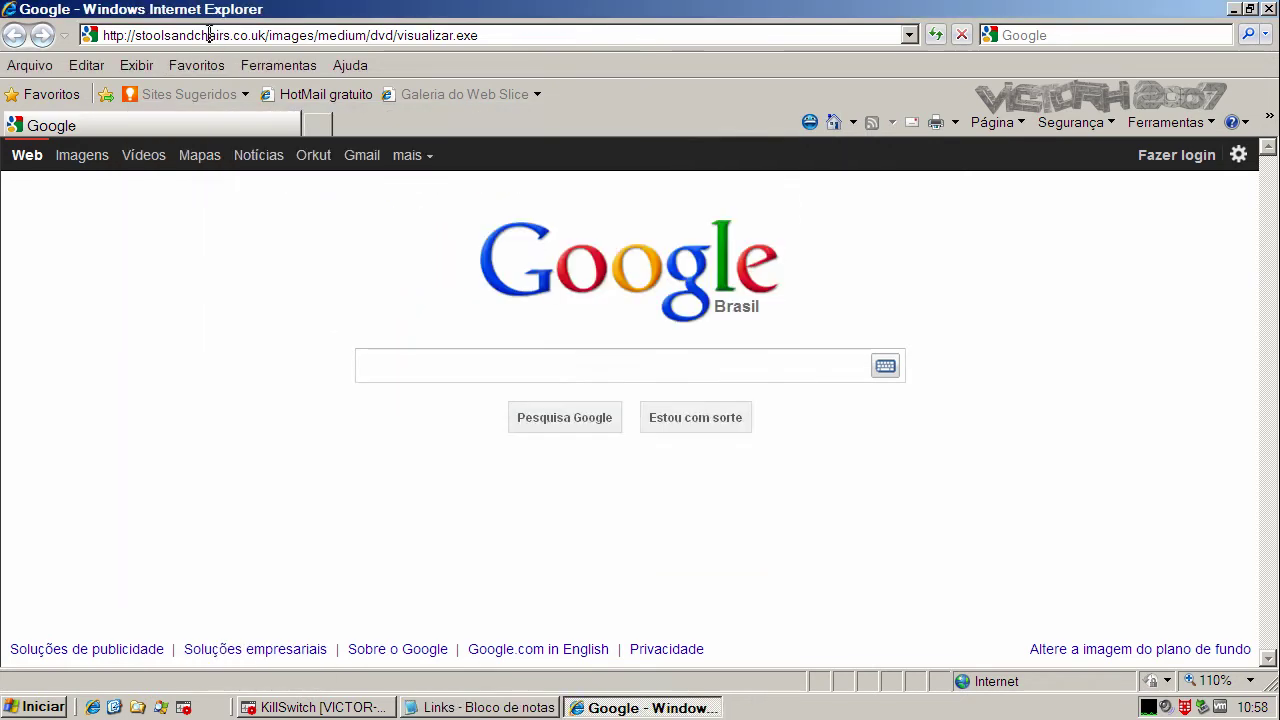
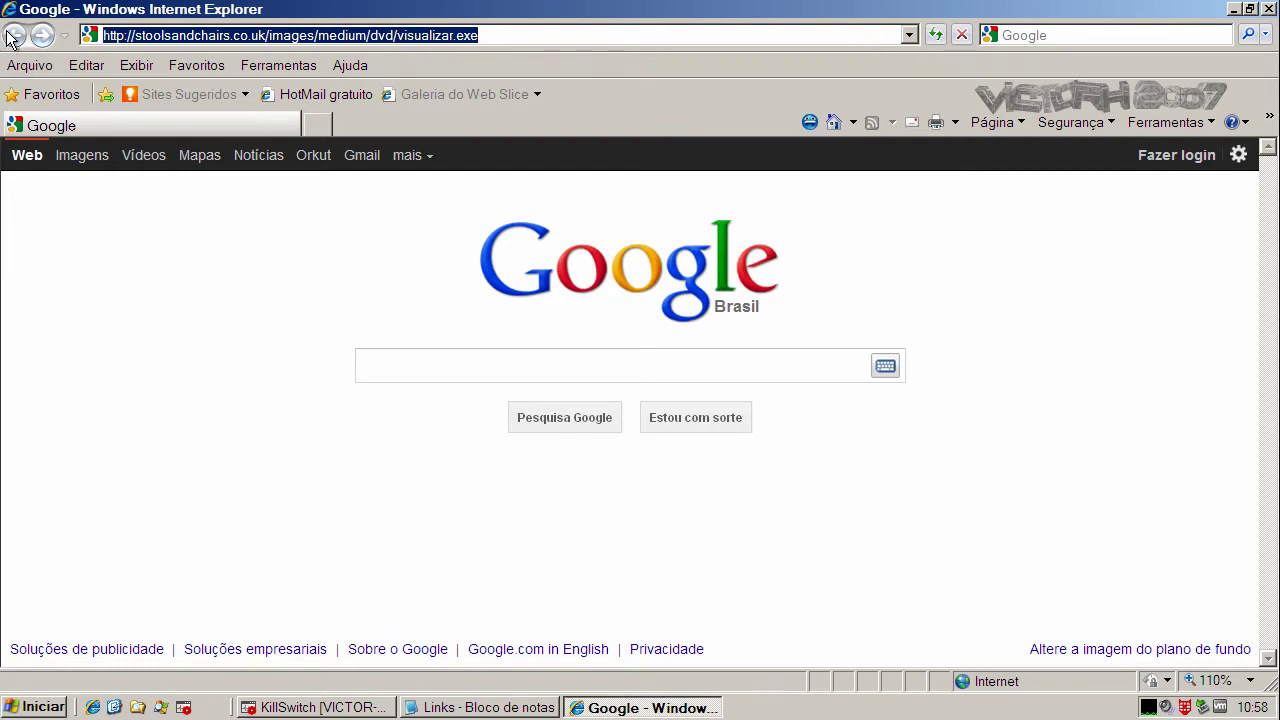
text(speedapps.com/BUZ.exe)
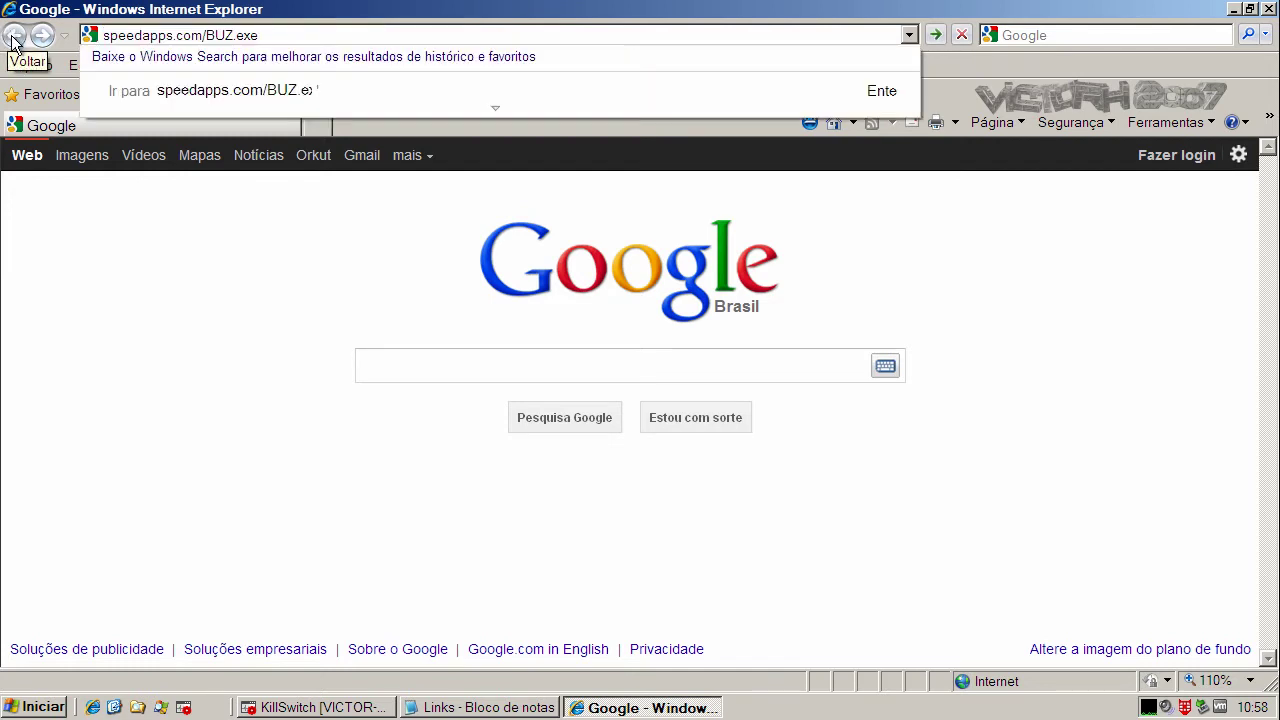
key(Return)
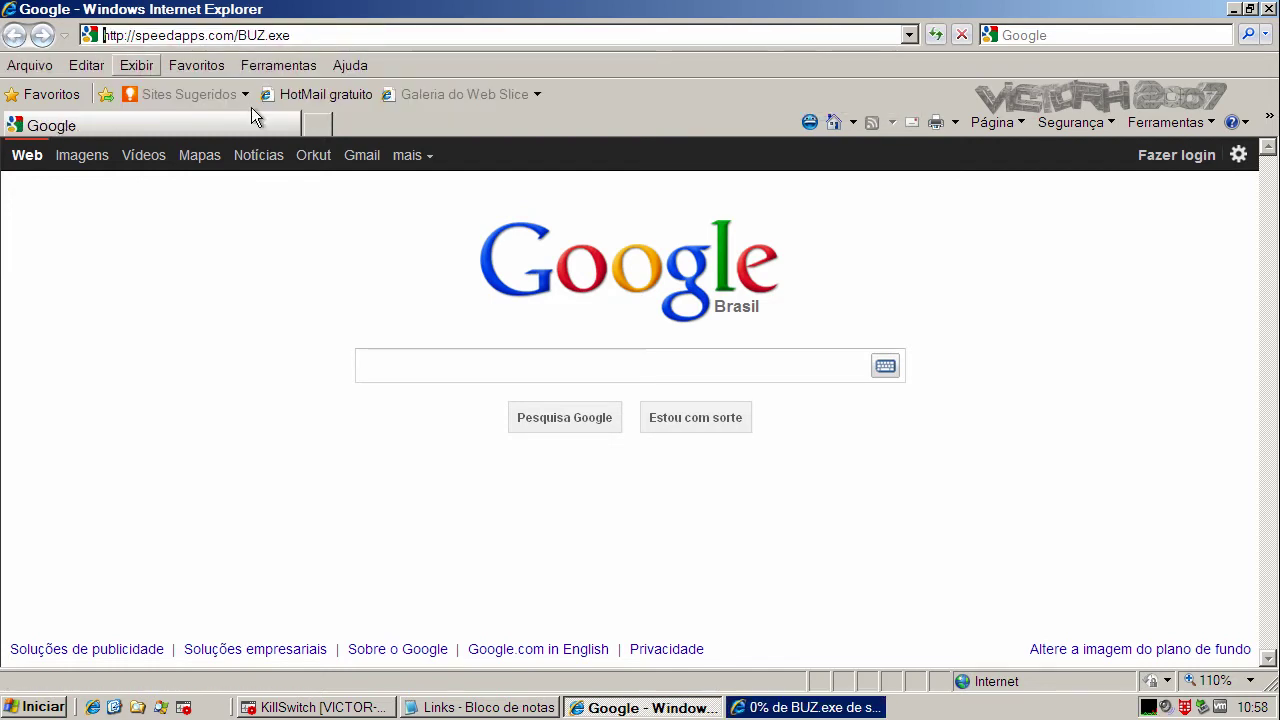
click(795, 710)
click(595, 359)
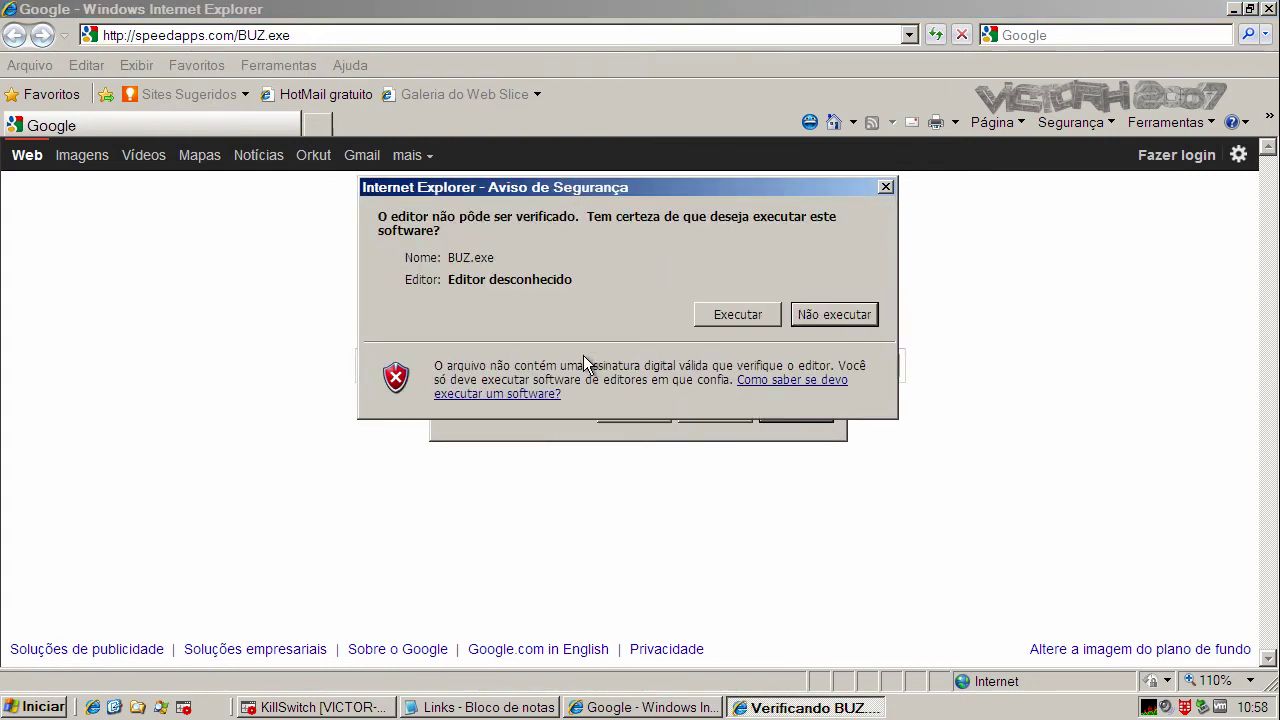
click(737, 314)
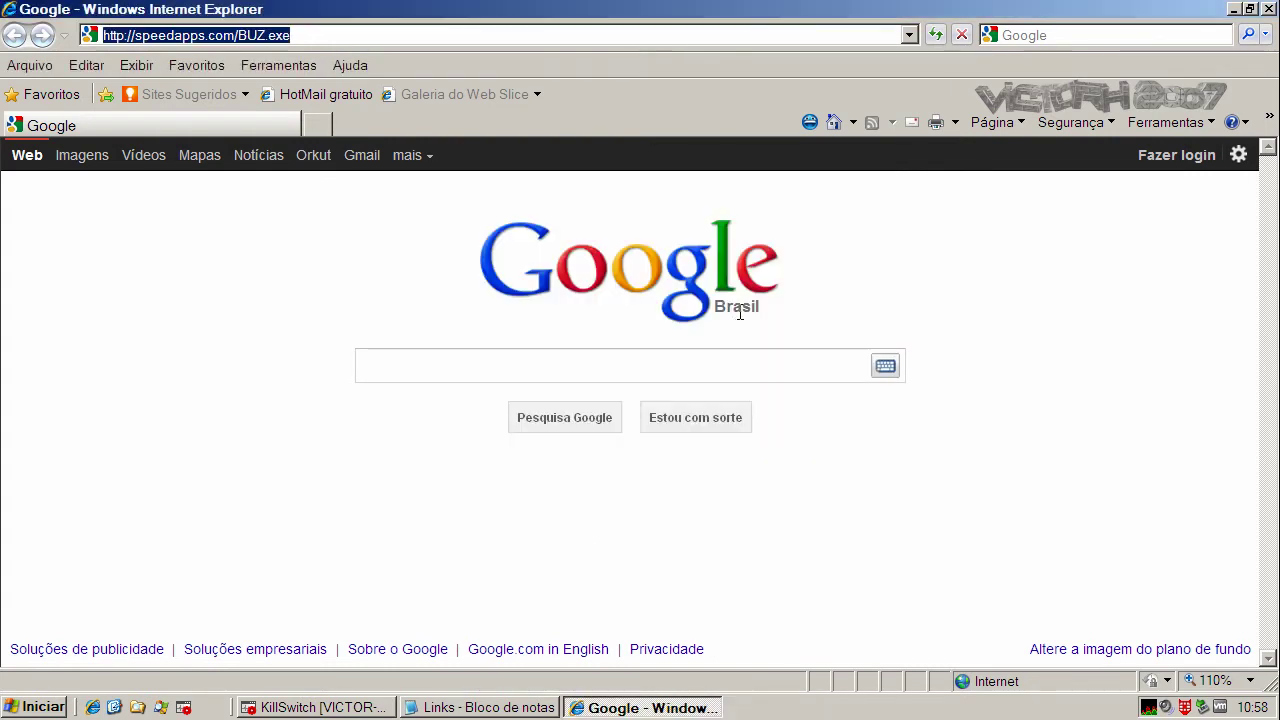
- Load the sdkjgndfjnf.ru/blood.exe link, run the download, and unblock Windows Explorer in the firewall alert
click(492, 708)
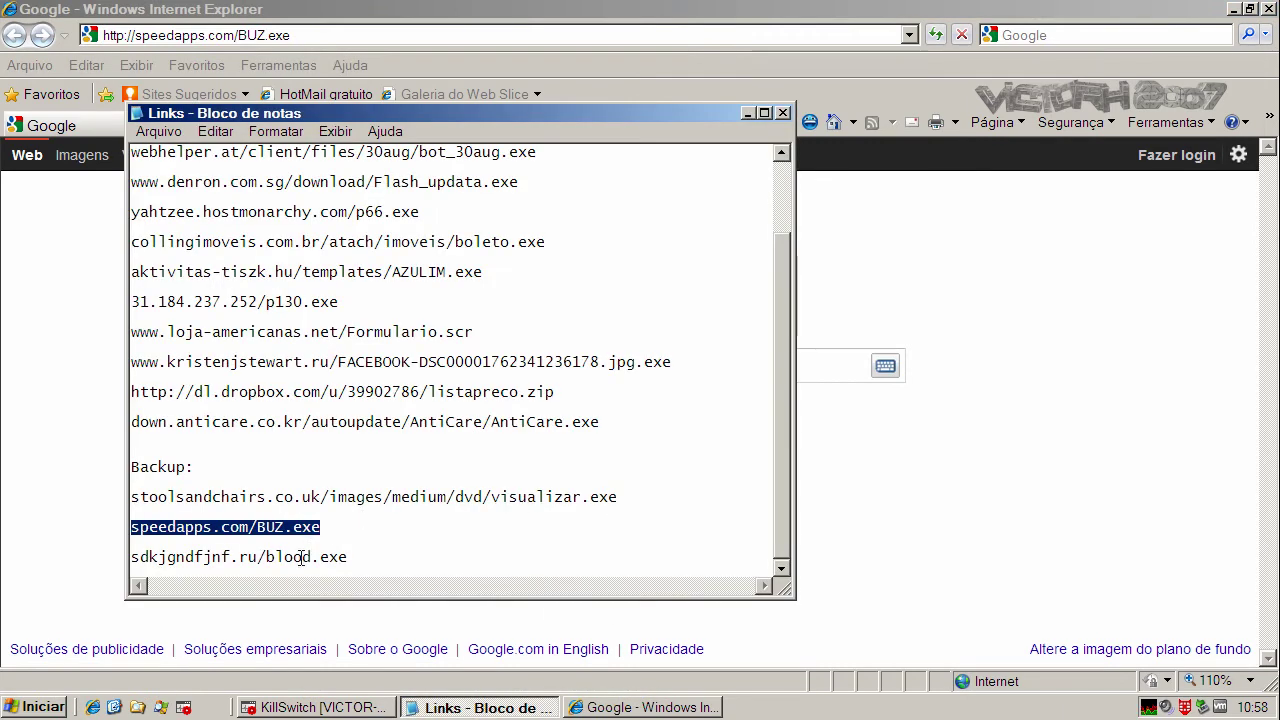
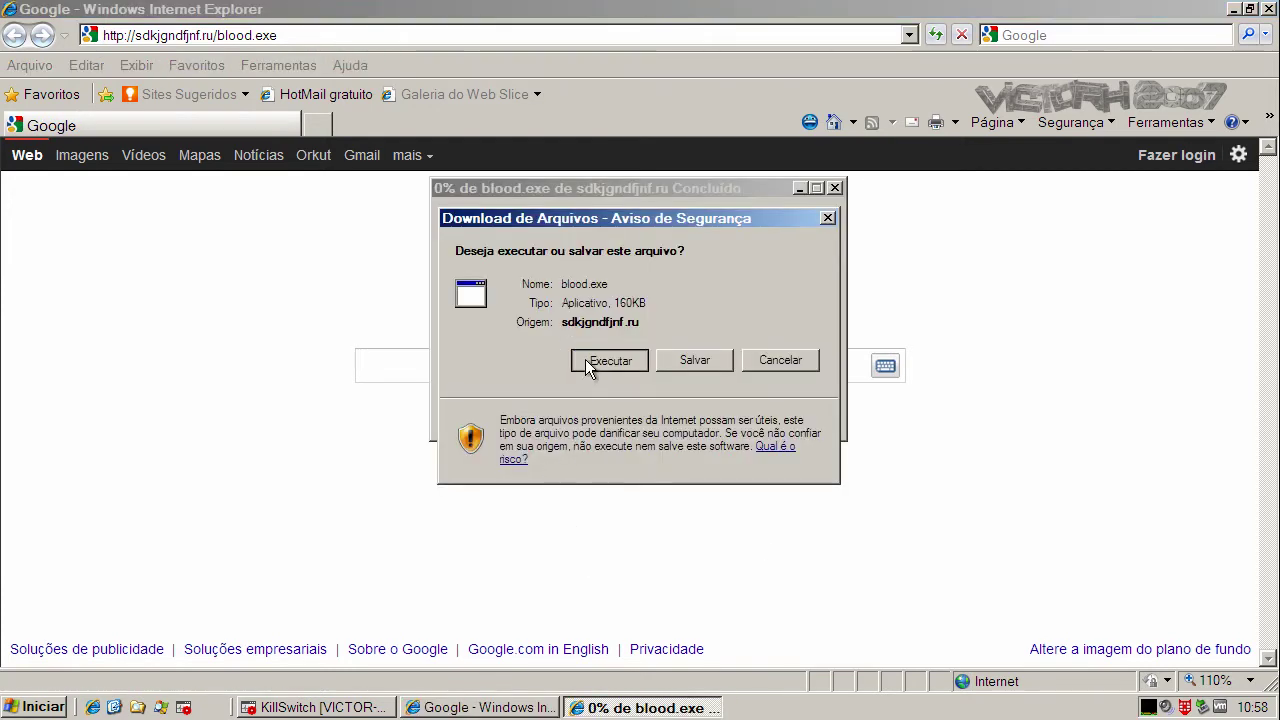
click(588, 359)
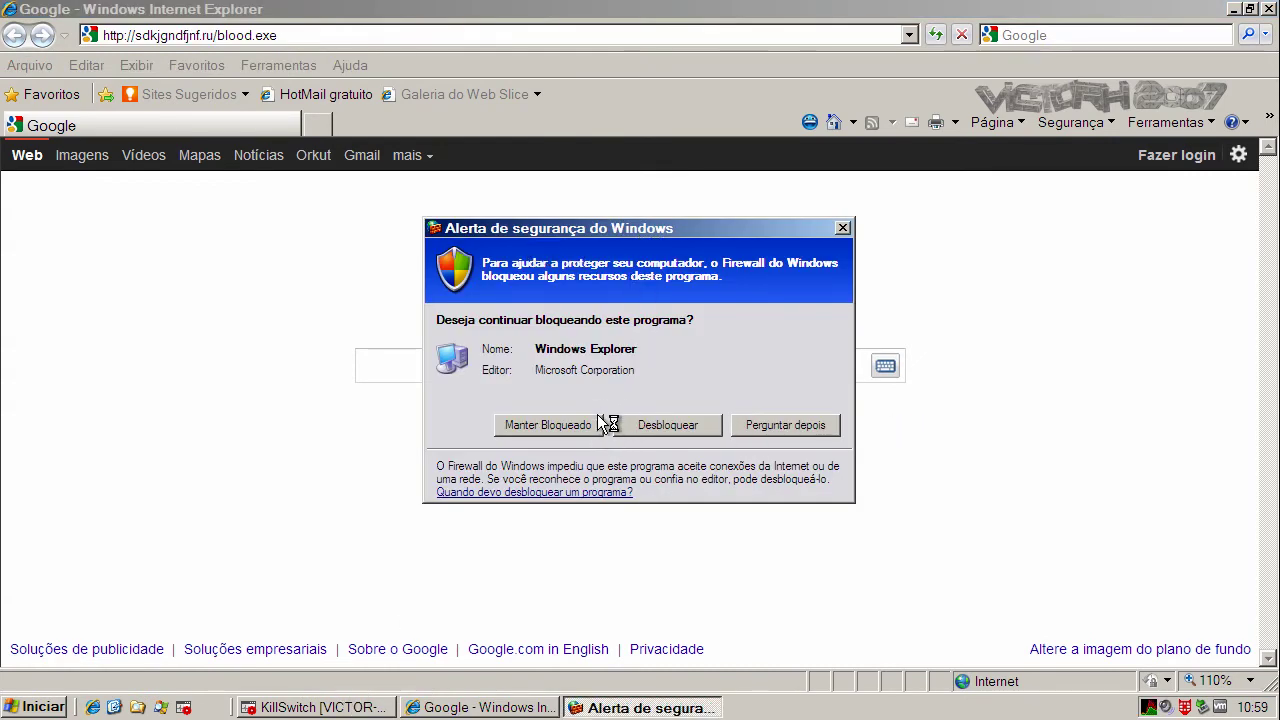
click(674, 432)
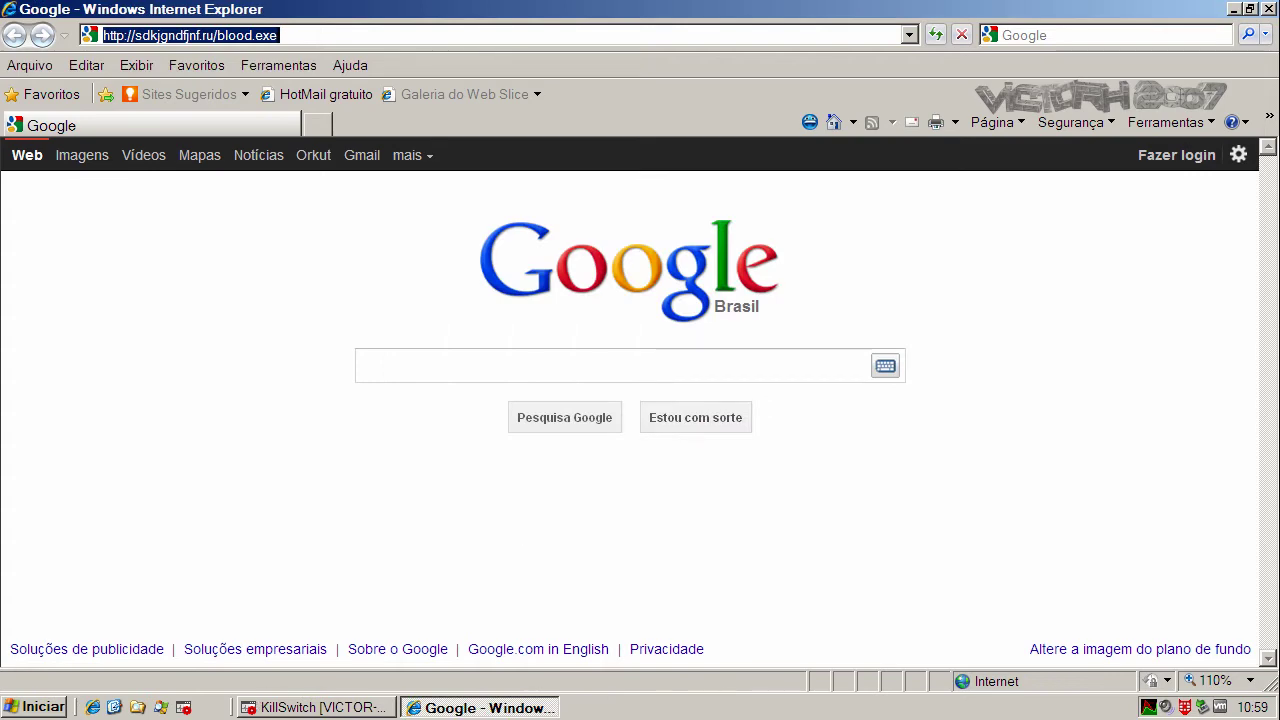
- Examine the process list in KillSwitch down to the entries started by the browser, and close it
click(323, 706)
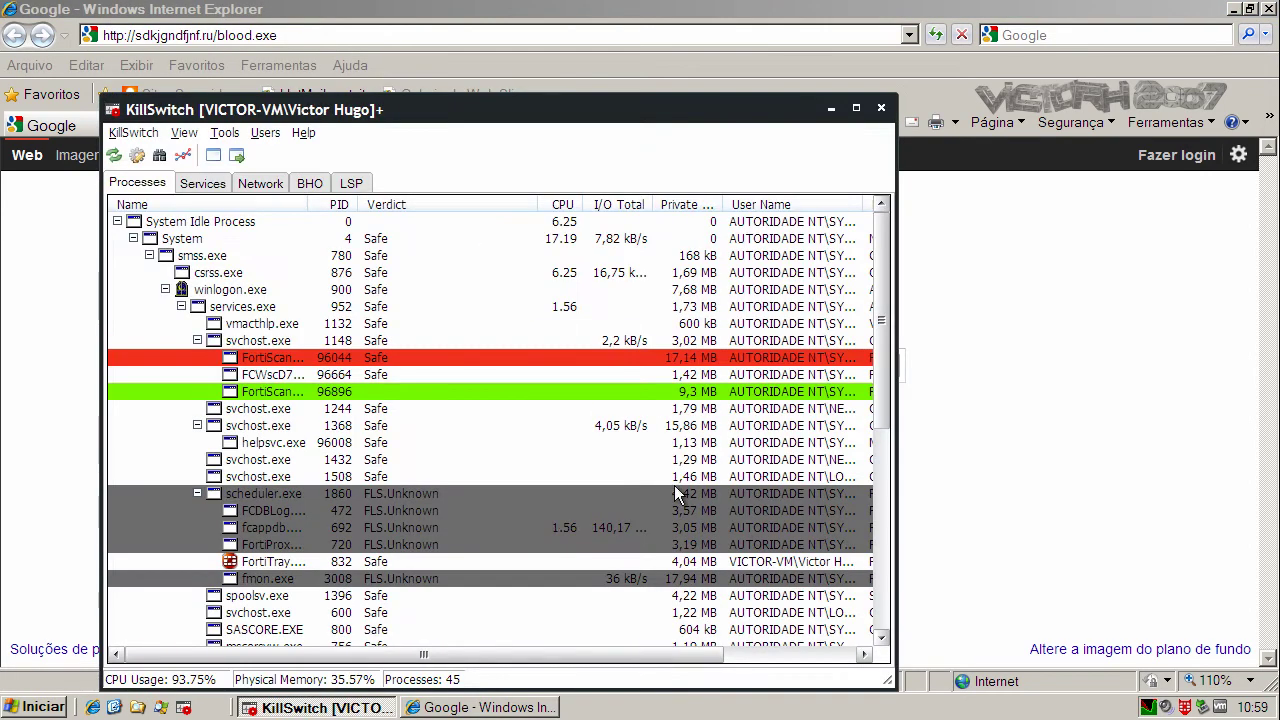
drag(879, 409, 881, 612)
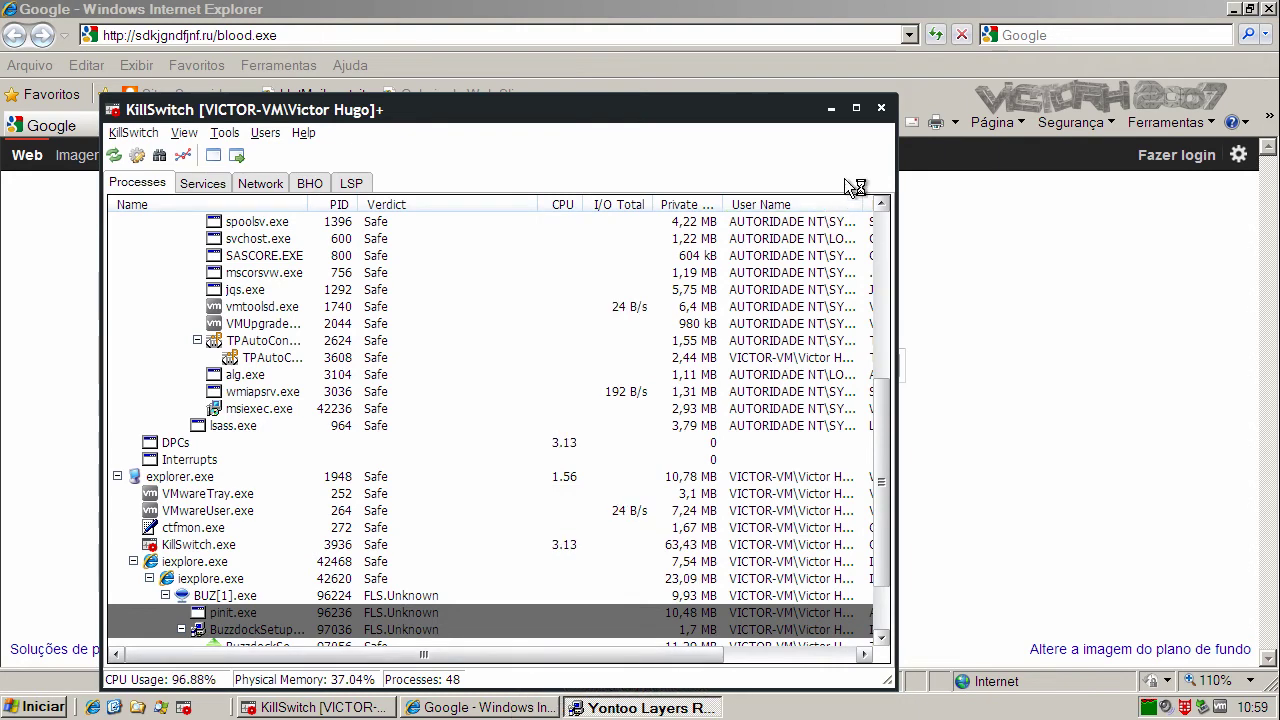
click(881, 108)
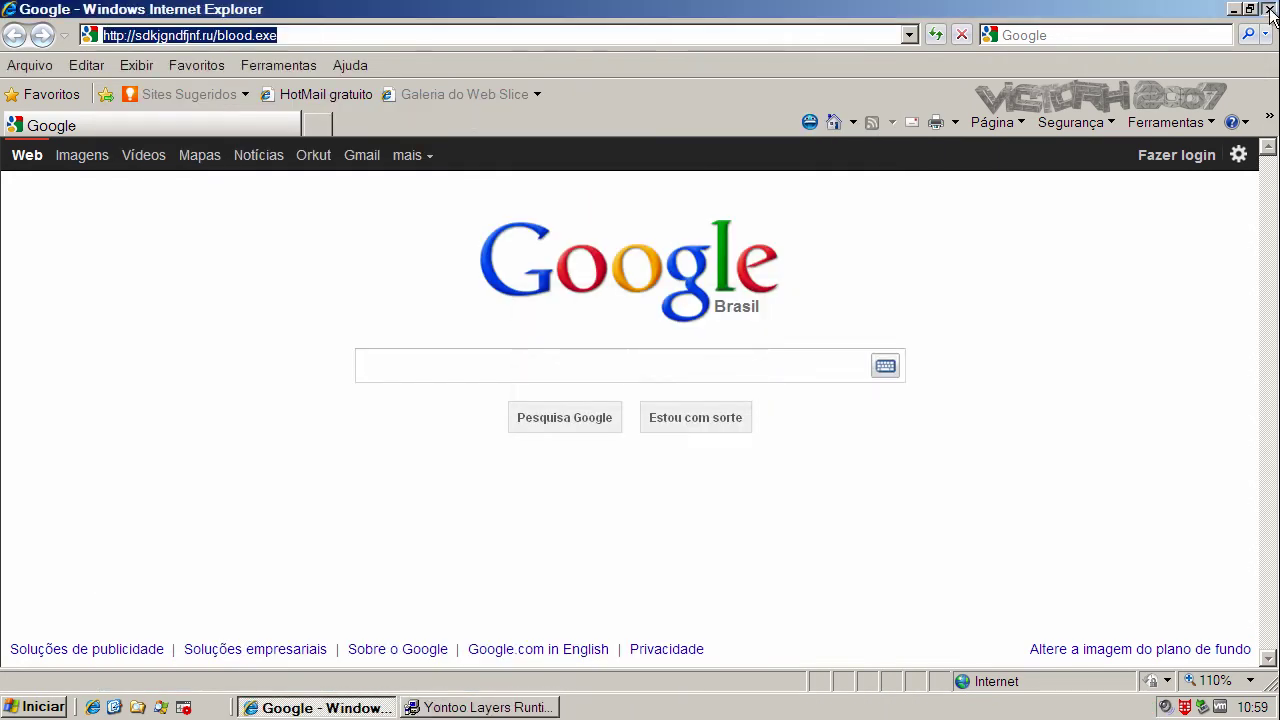
- Close the remaining browser windows and restart the computer
click(1268, 10)
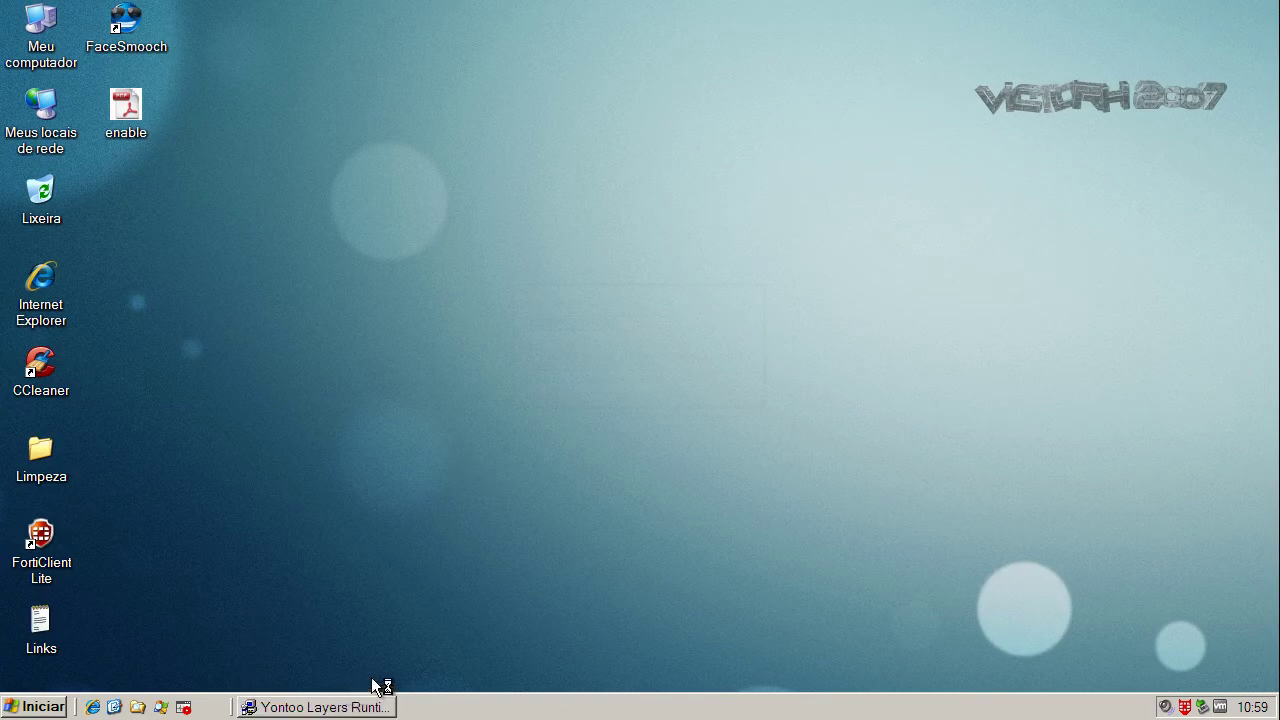
click(362, 709)
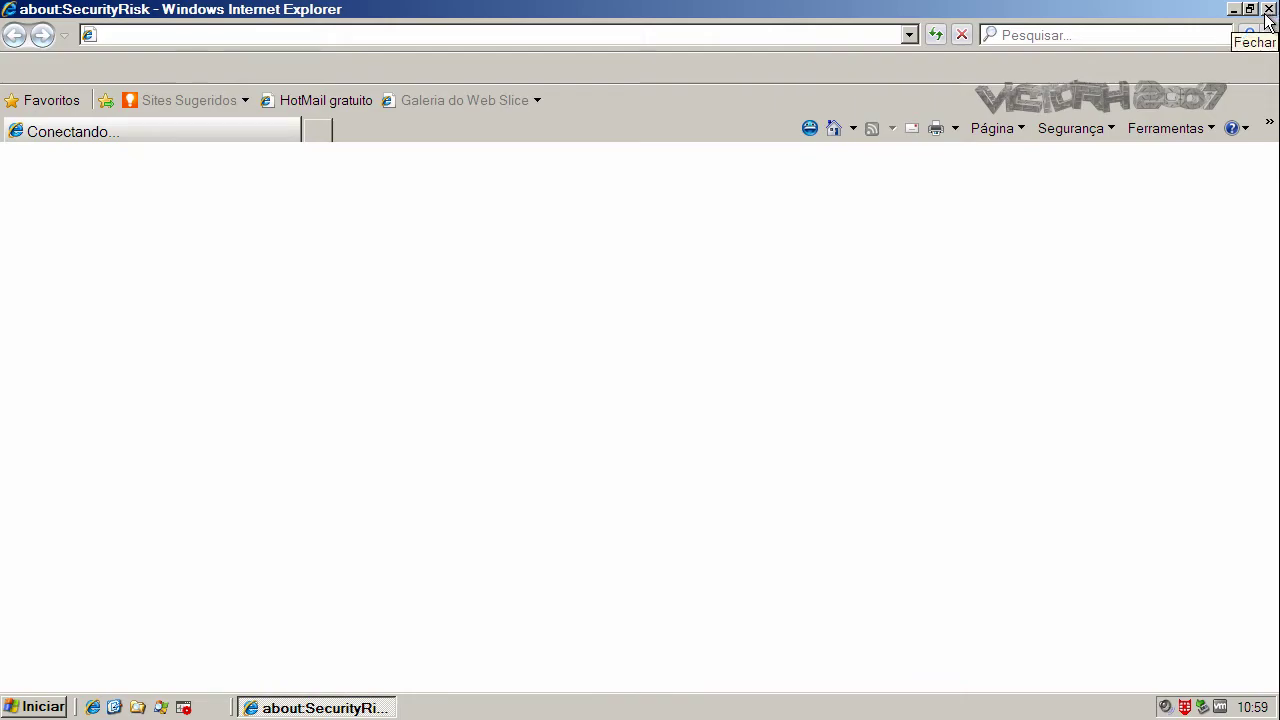
click(1270, 9)
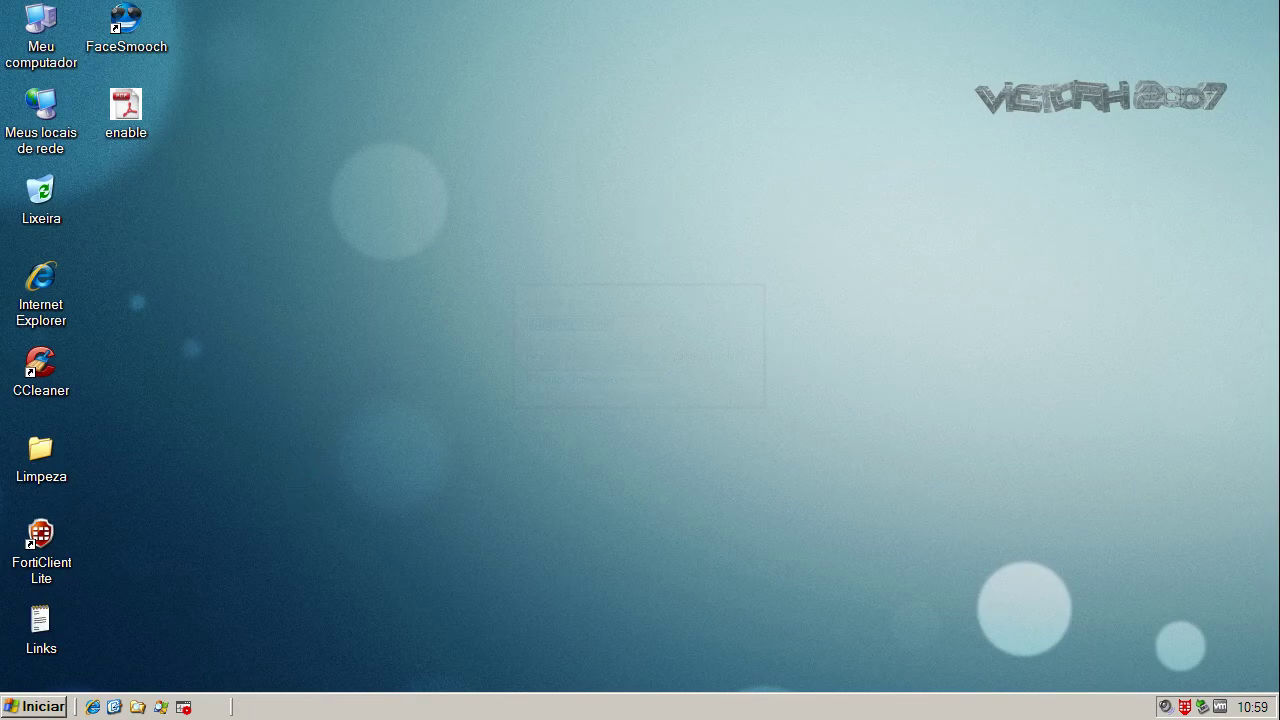
click(45, 708)
click(120, 677)
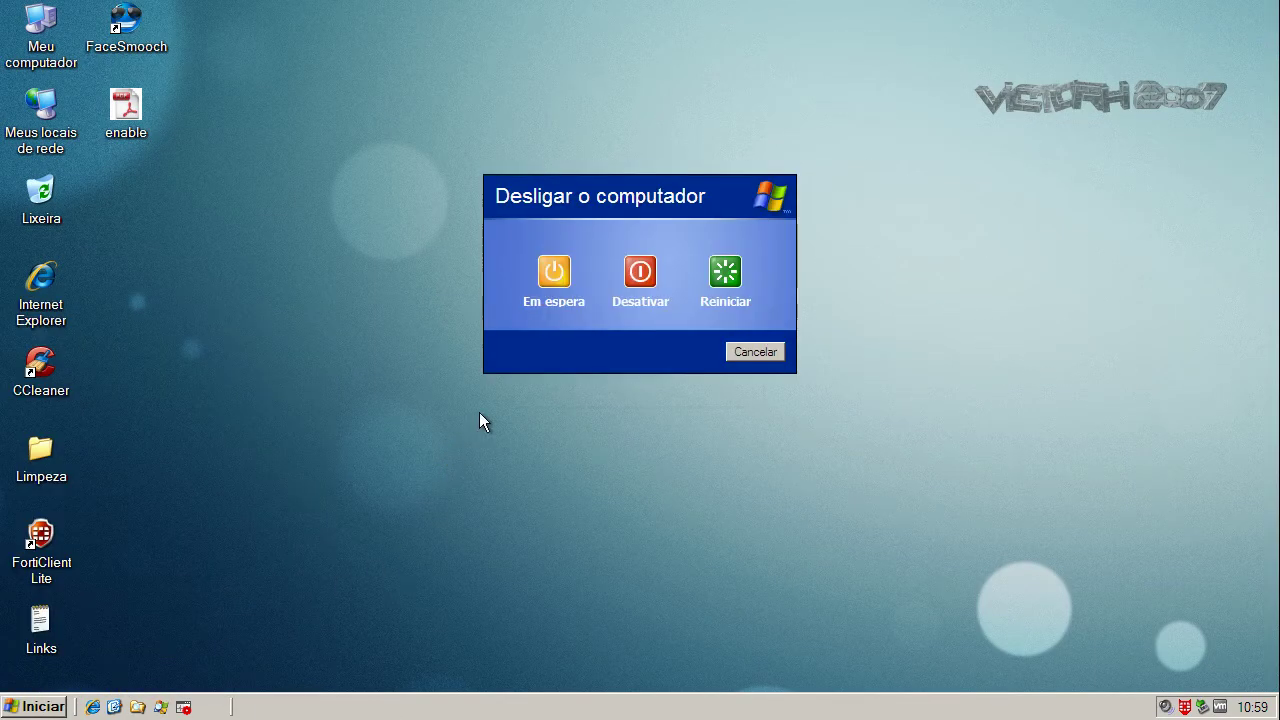
click(723, 280)
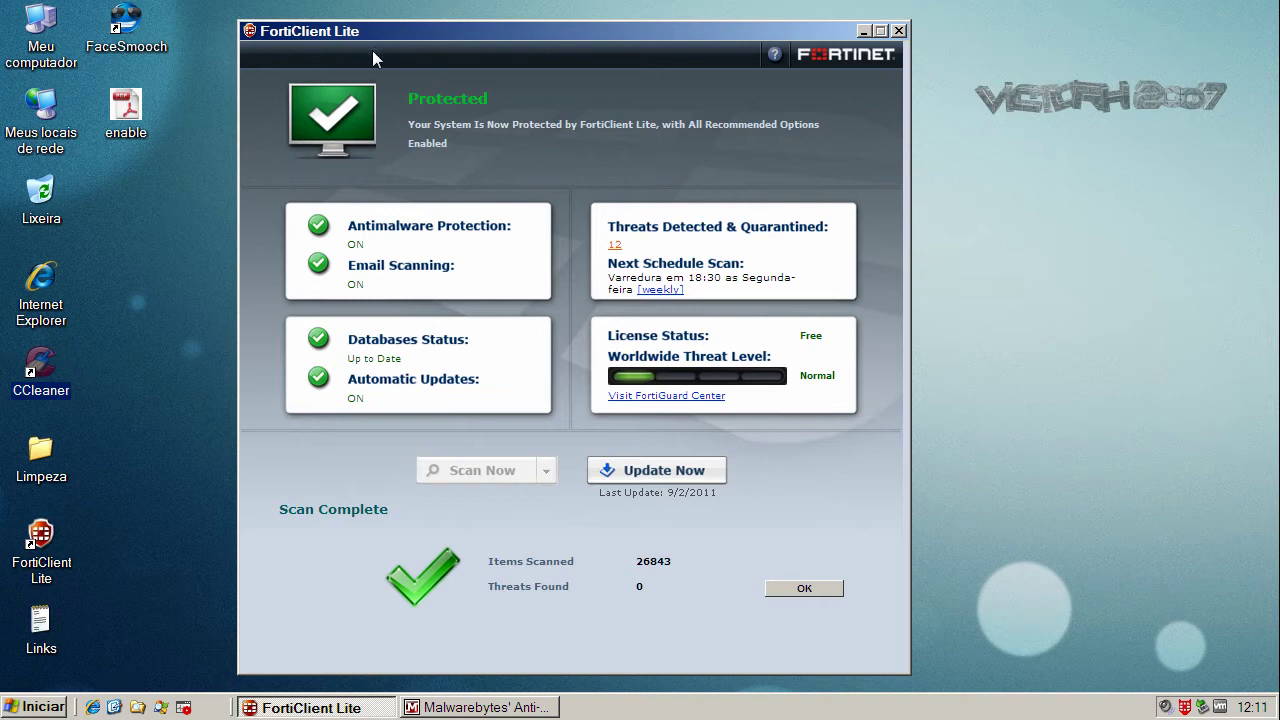
- Acknowledge the completed scan and close FortiClient Lite, and run the CCleaner cleanup before closing it
click(793, 587)
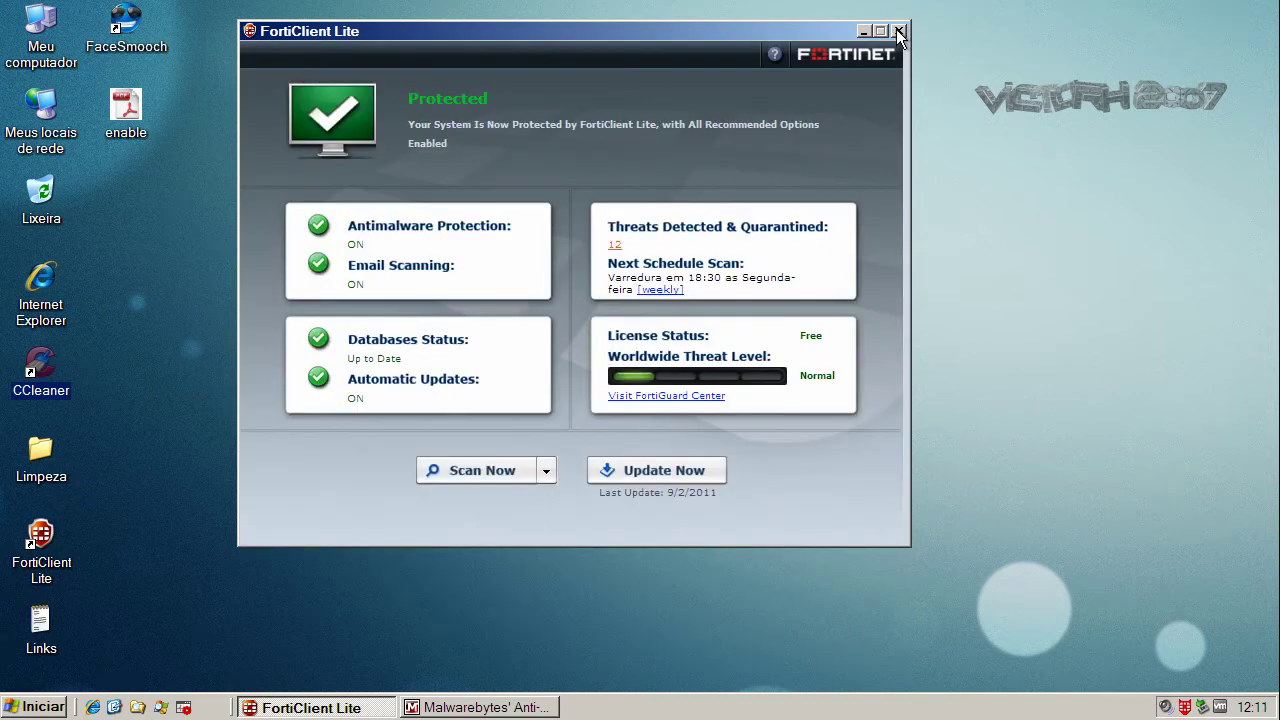
click(899, 33)
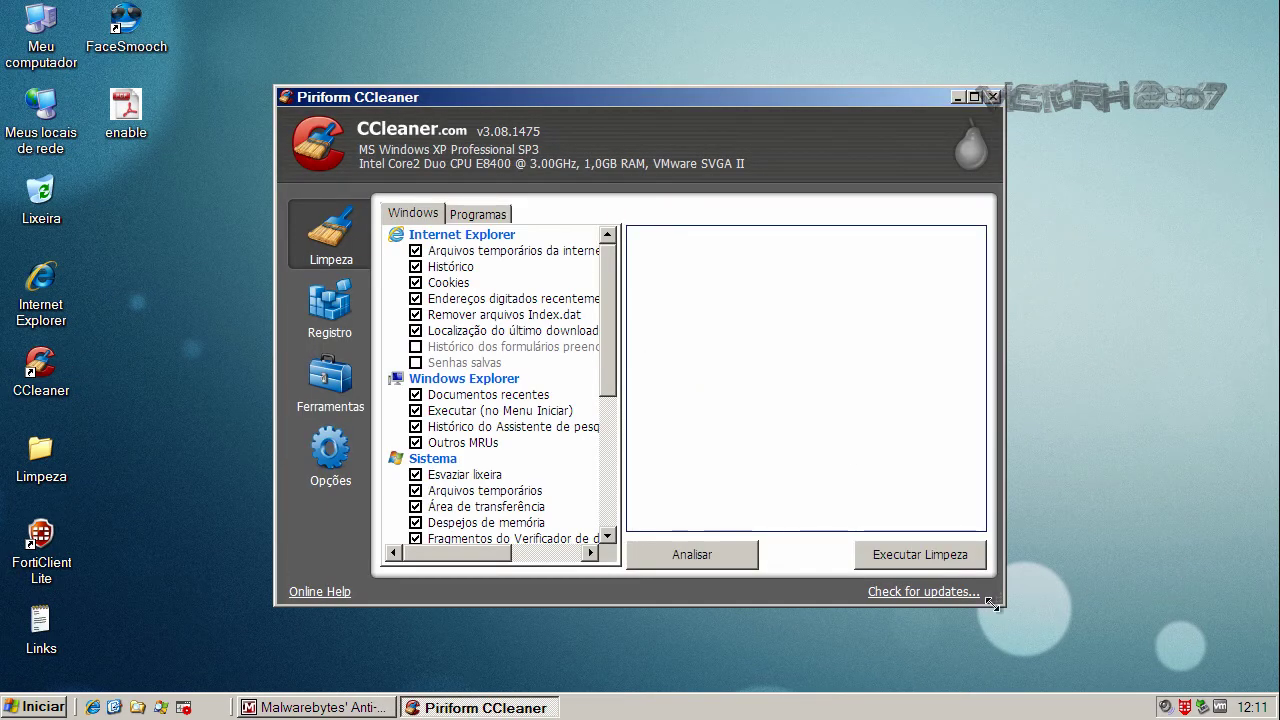
click(910, 556)
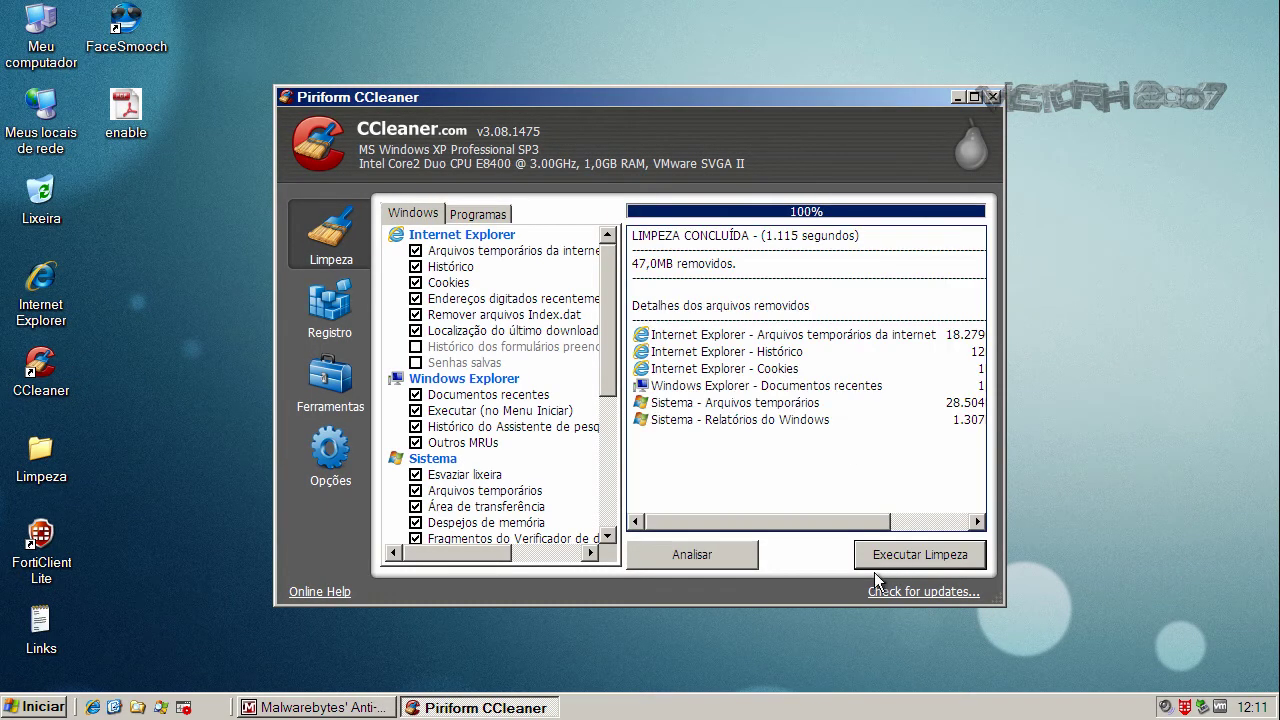
click(992, 97)
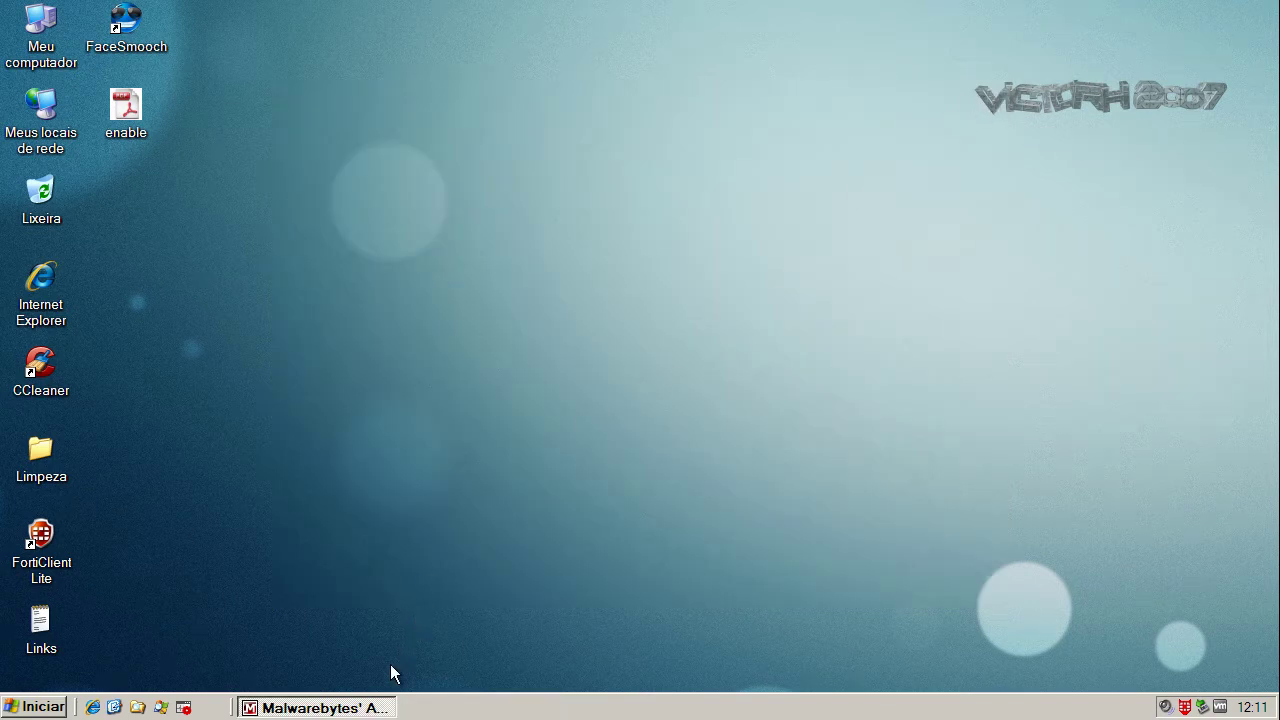
- Check Malwarebytes' Anti-Malware for database updates and run a quick scan (Verificação Rápida)
click(360, 707)
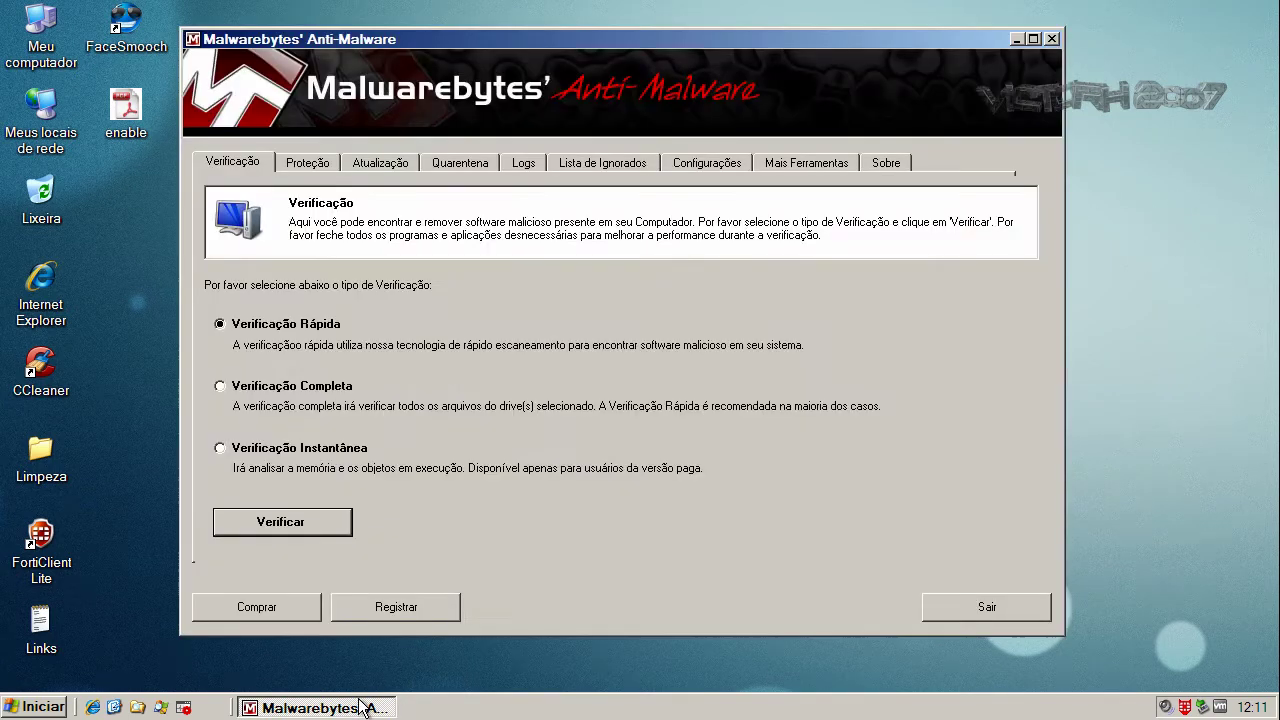
click(374, 165)
click(337, 391)
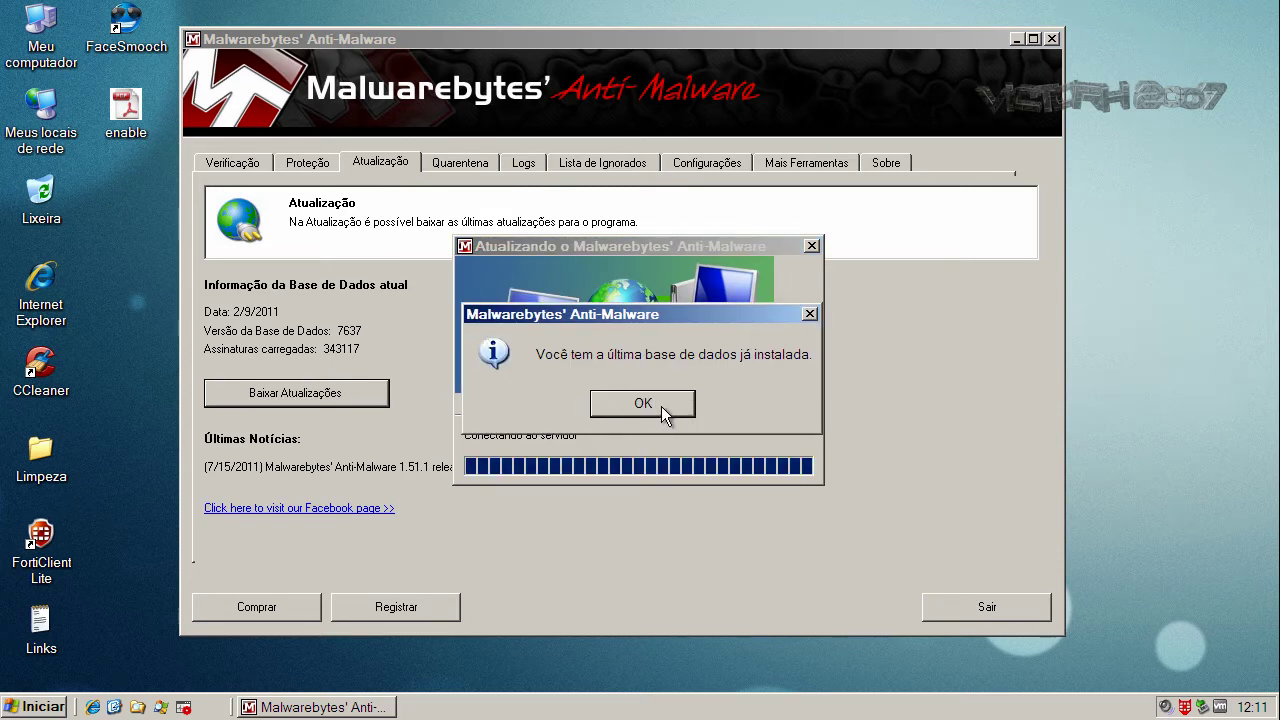
click(661, 406)
click(212, 165)
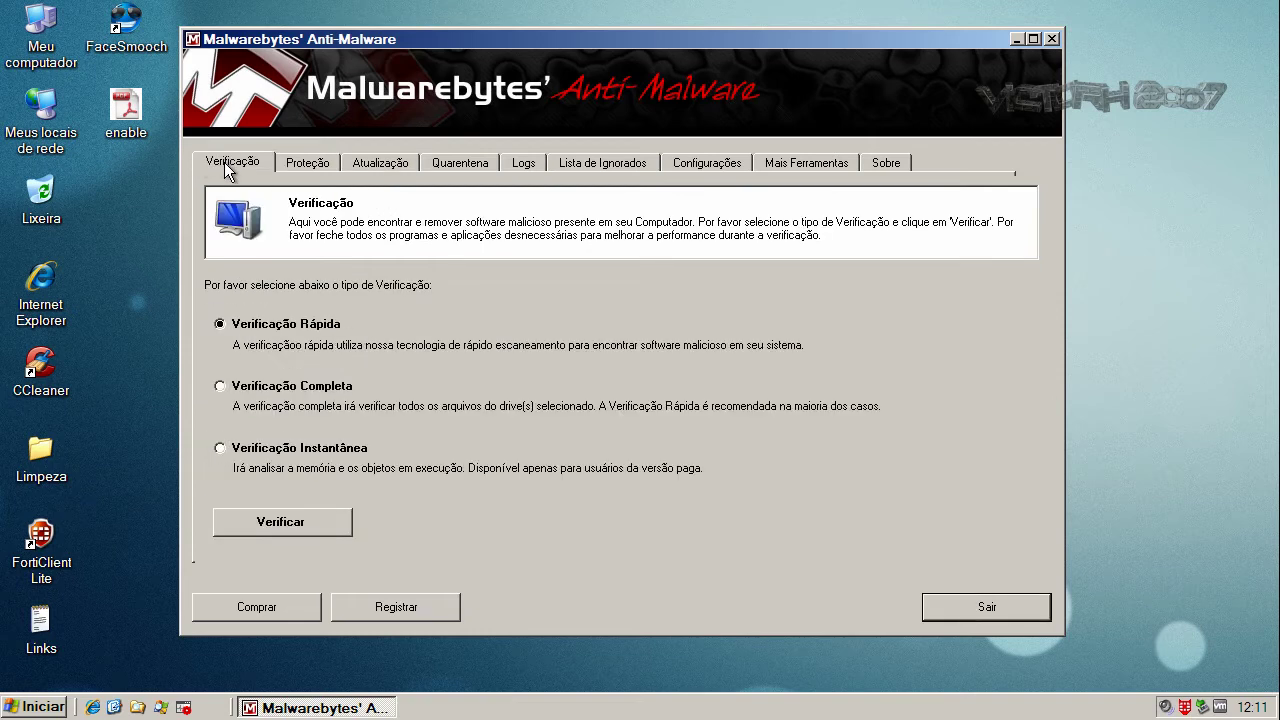
click(305, 519)
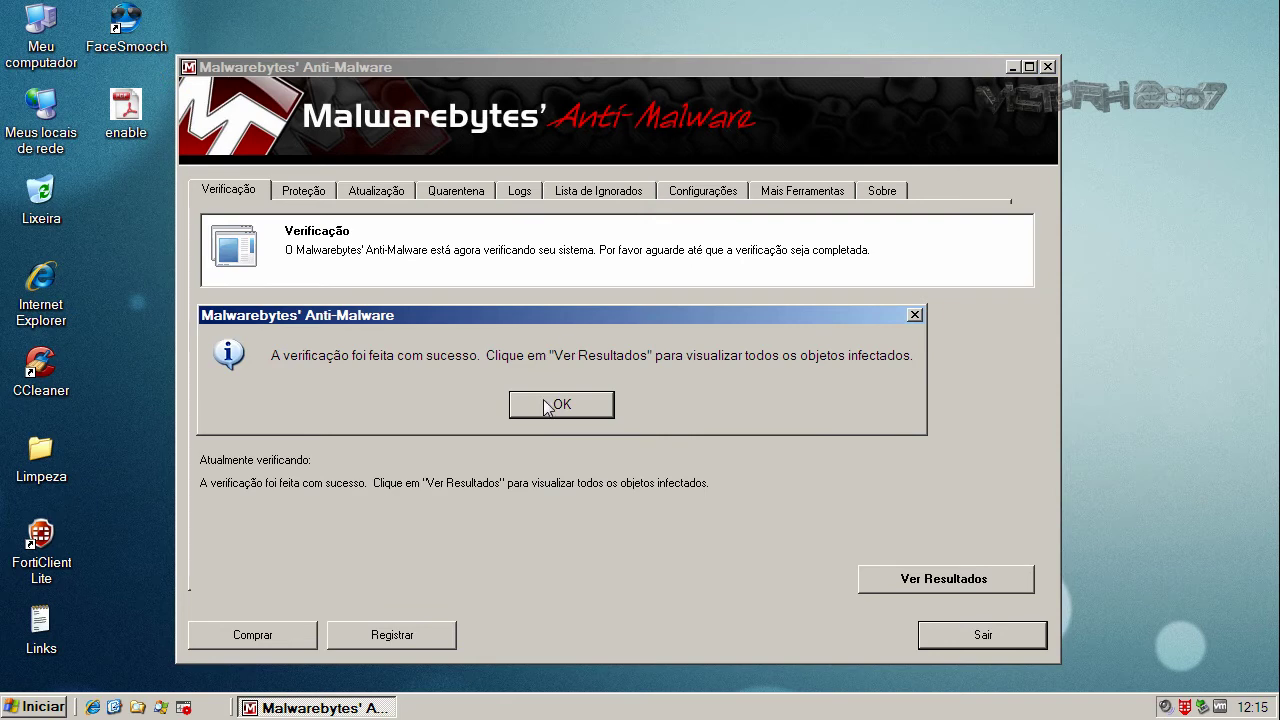
- Remove the PUM.Disabled.SecurityCenter item from the scan results, close the log, decline the restart and exit Malwarebytes' Anti-Malware
click(553, 403)
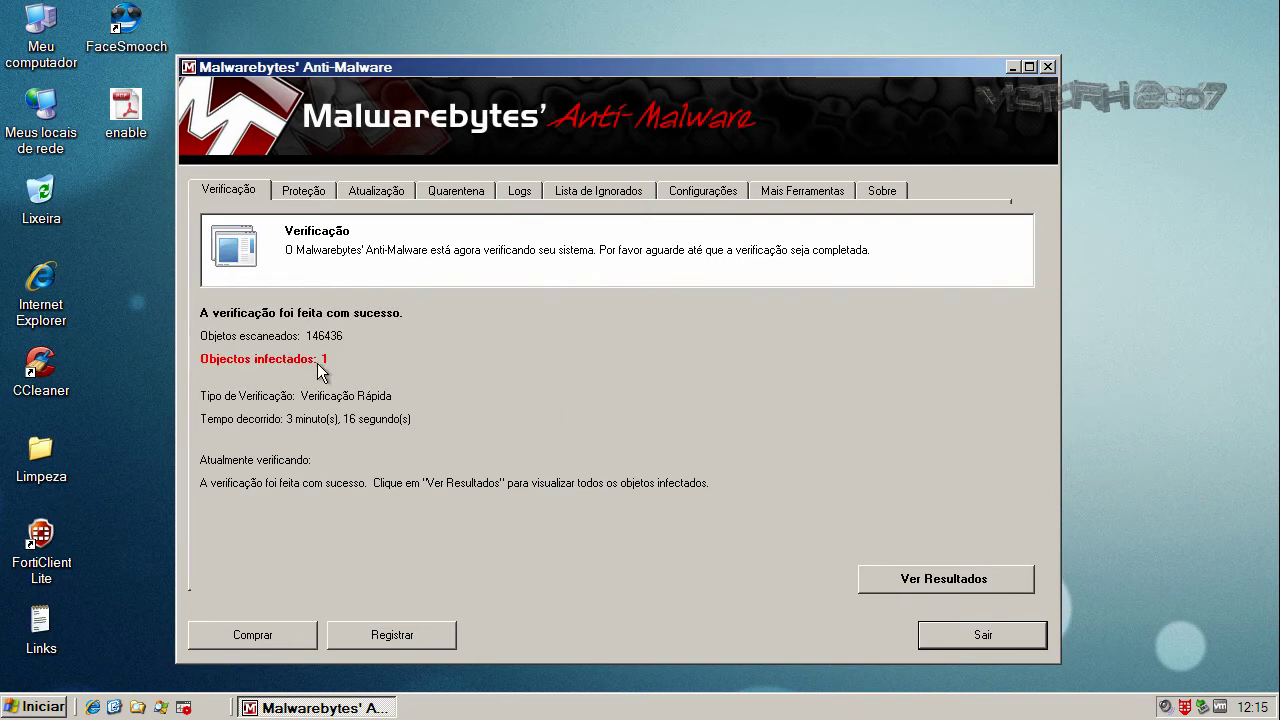
click(965, 586)
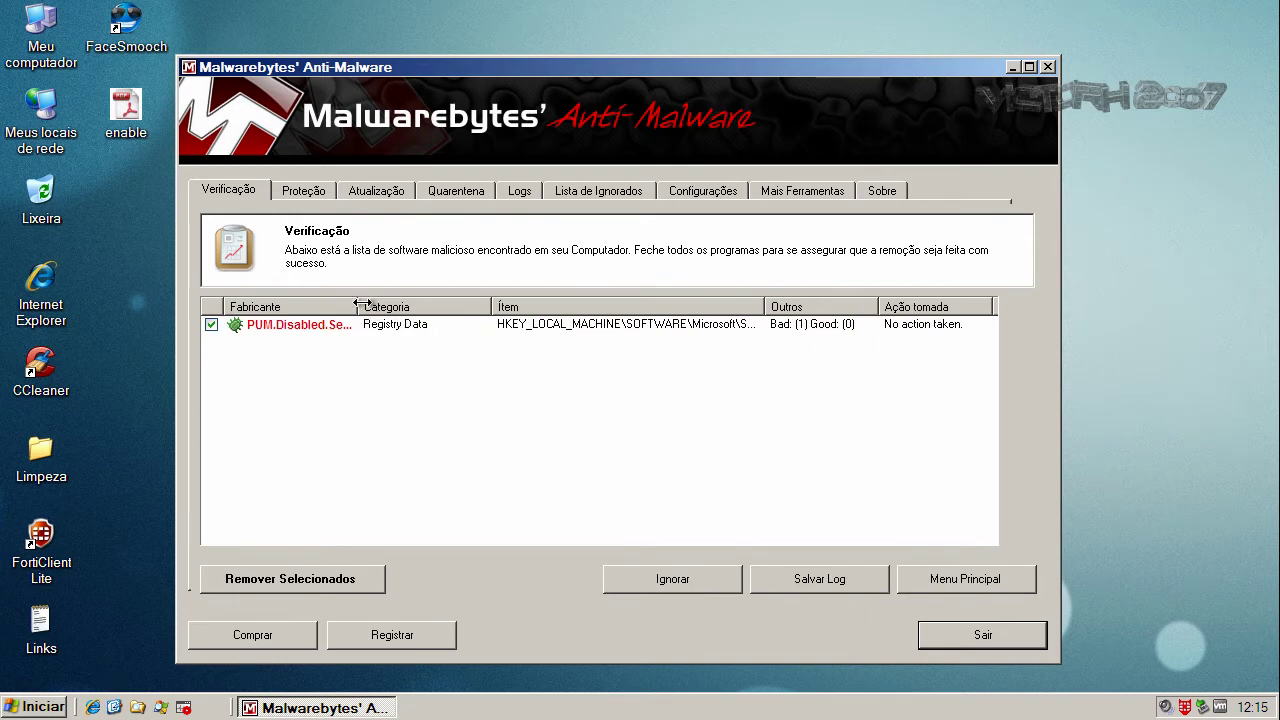
drag(358, 306, 486, 304)
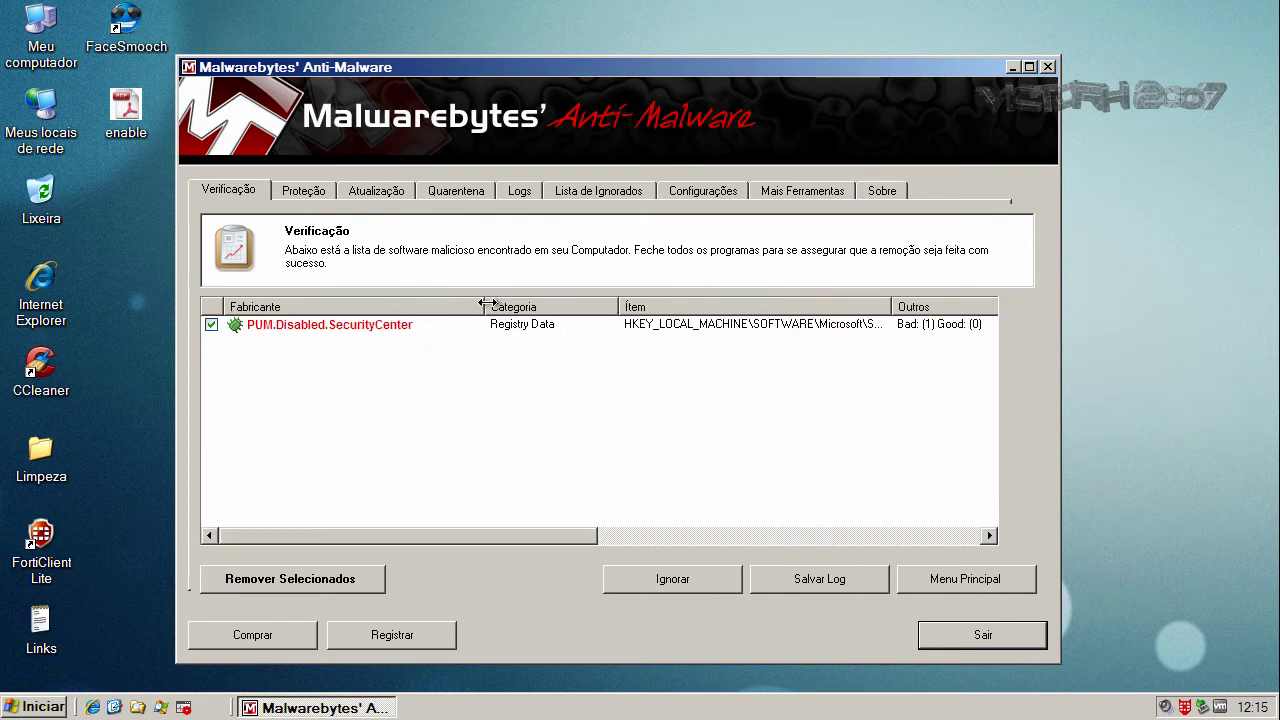
click(370, 326)
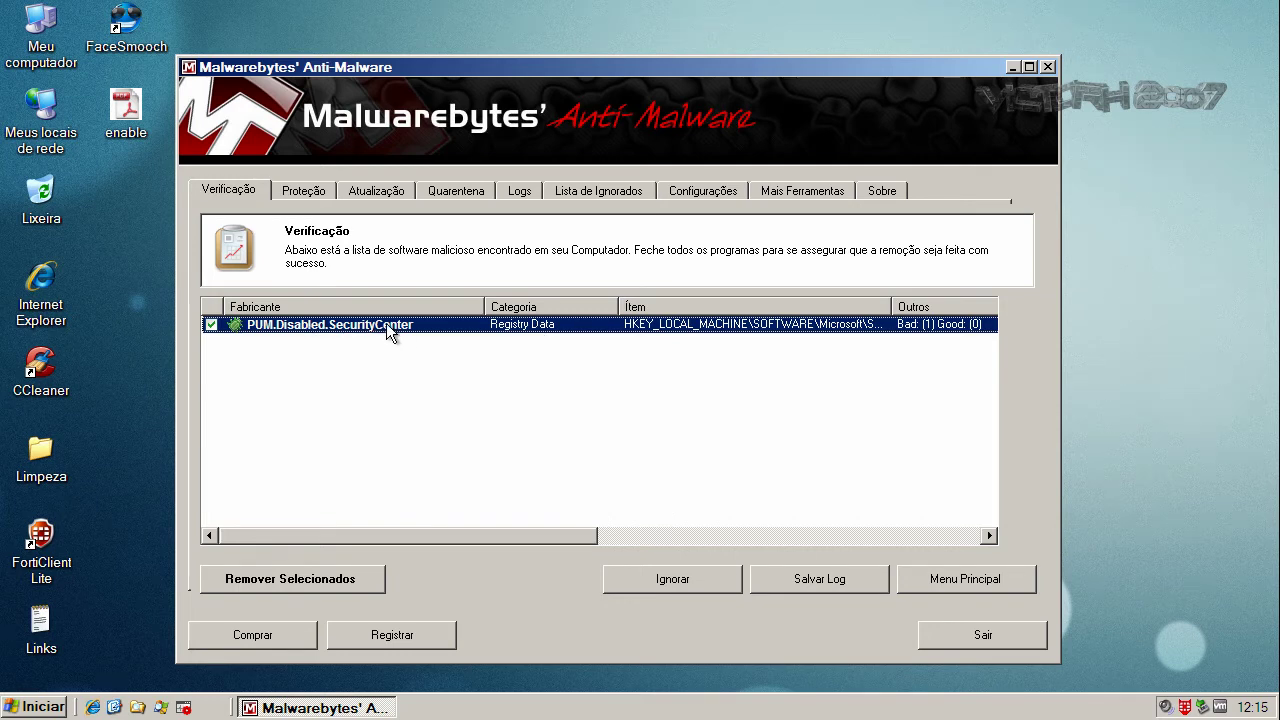
click(271, 580)
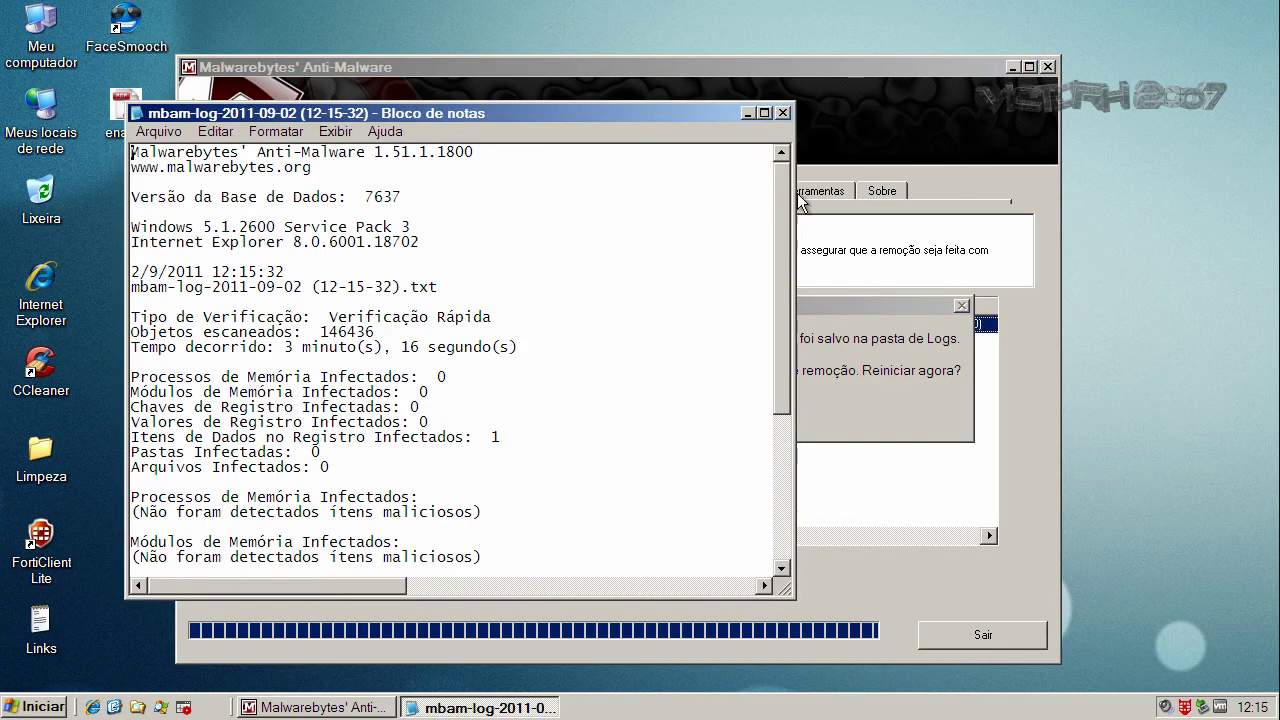
click(783, 113)
click(697, 413)
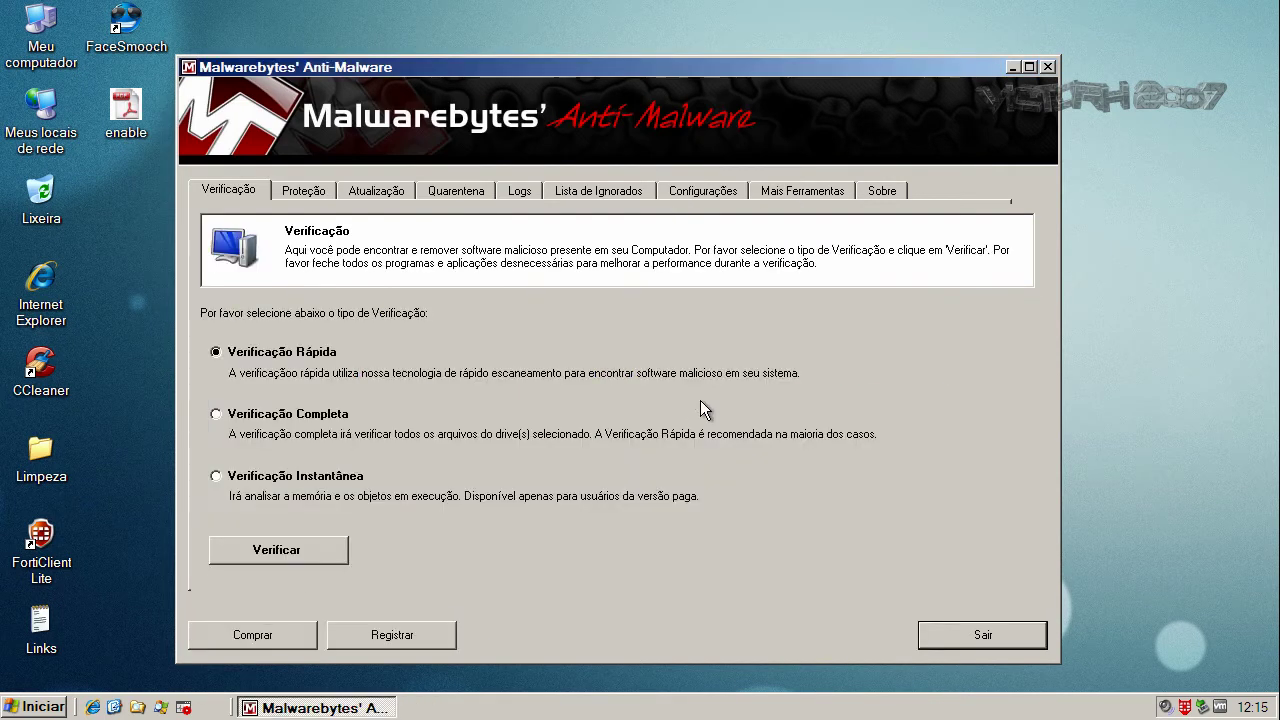
click(951, 632)
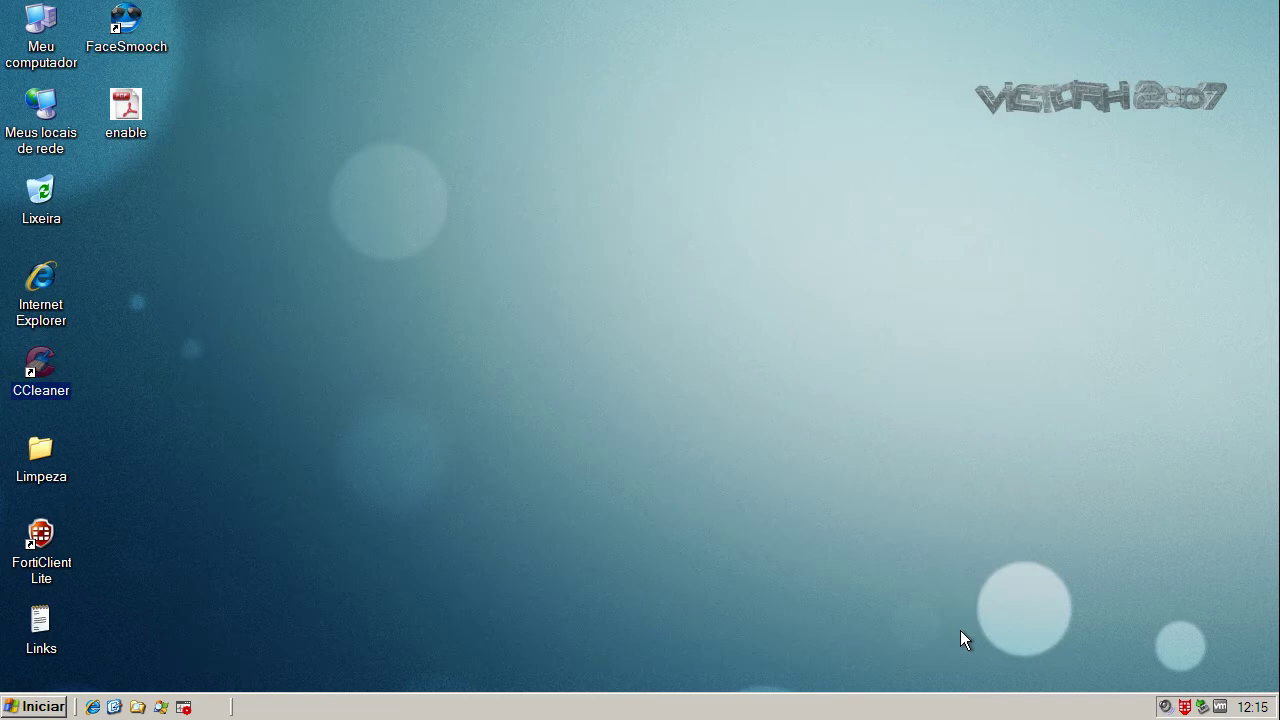
- Launch HitmanPro35 from the Limpeza folder, clear the folder windows out of the way and start a Hitman Pro scan
double_click(38, 452)
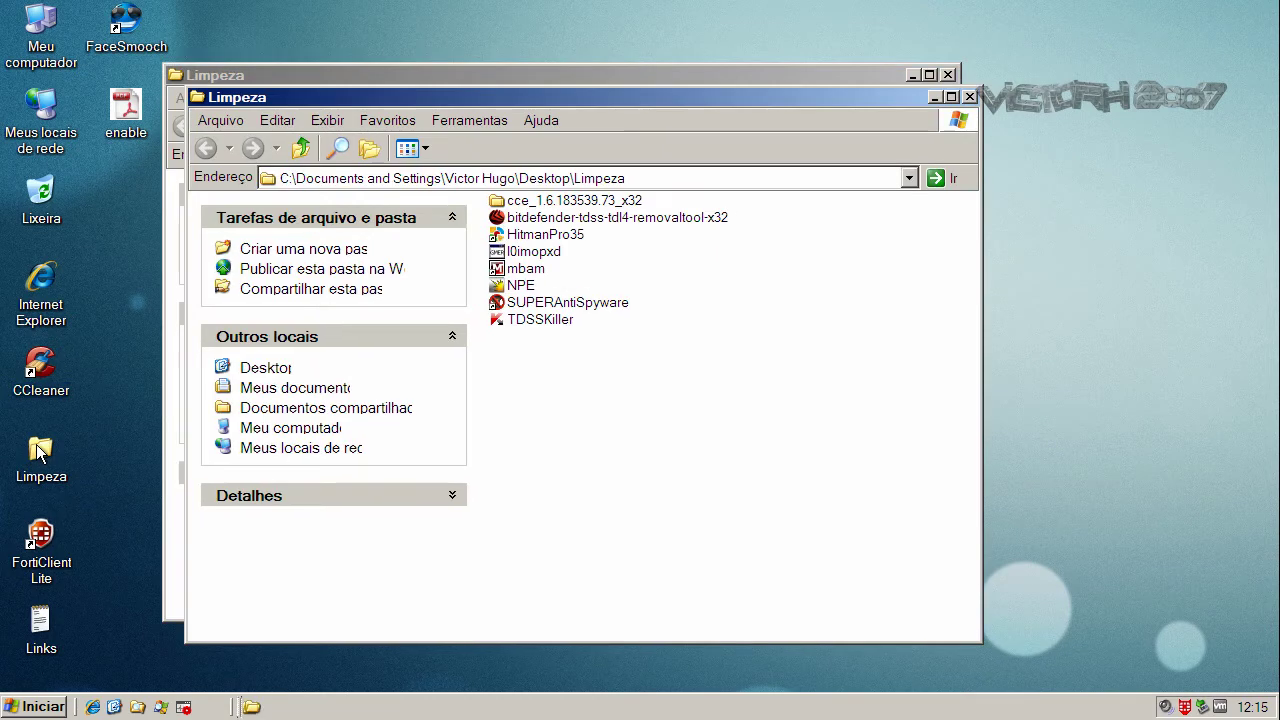
double_click(526, 240)
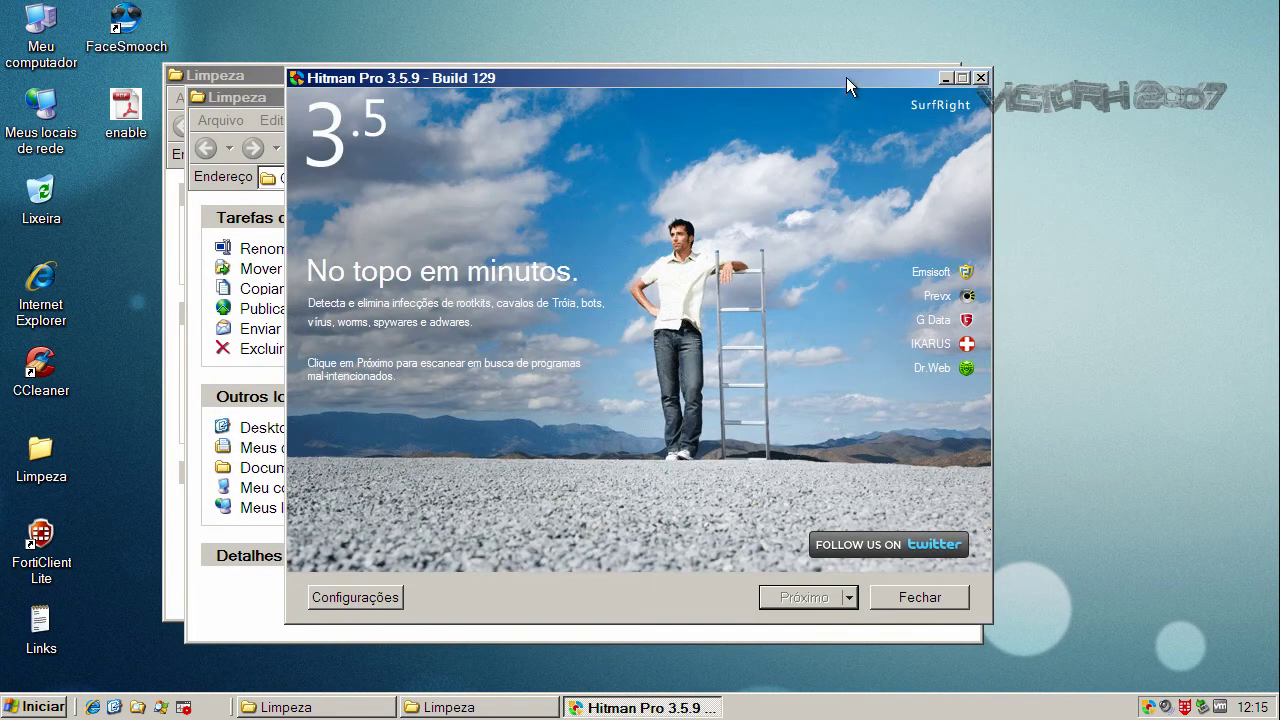
click(217, 76)
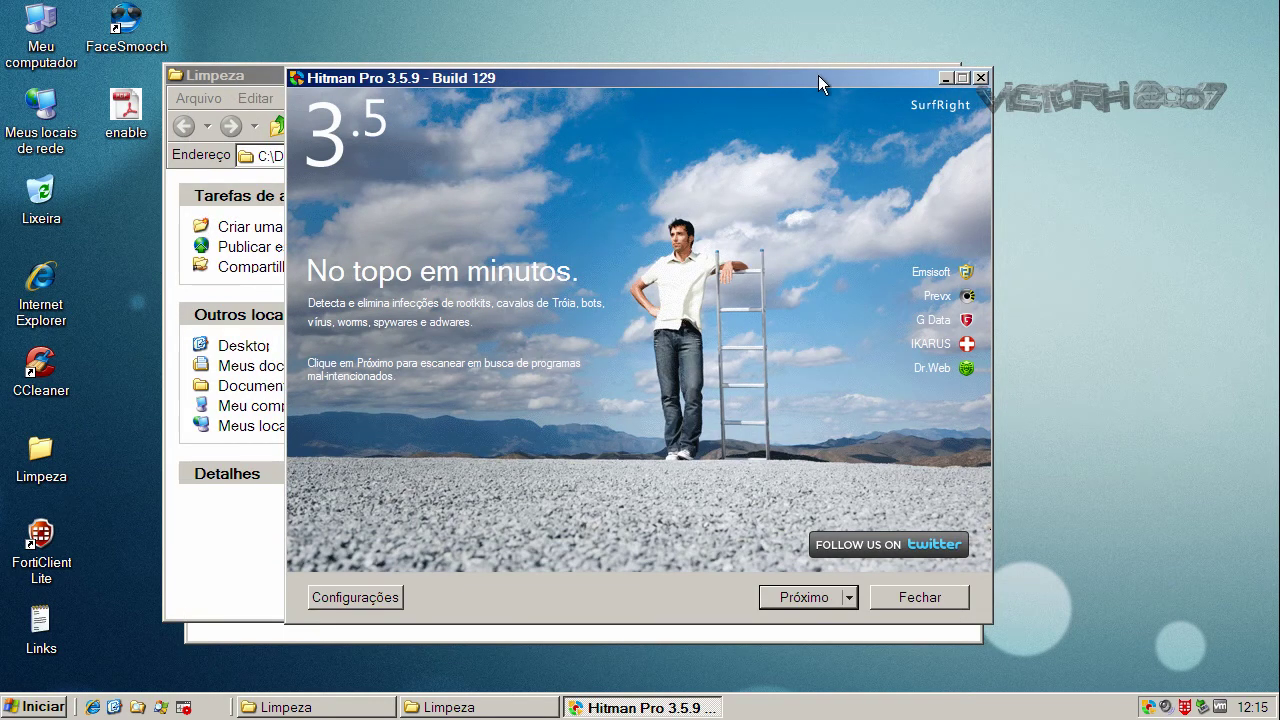
click(257, 68)
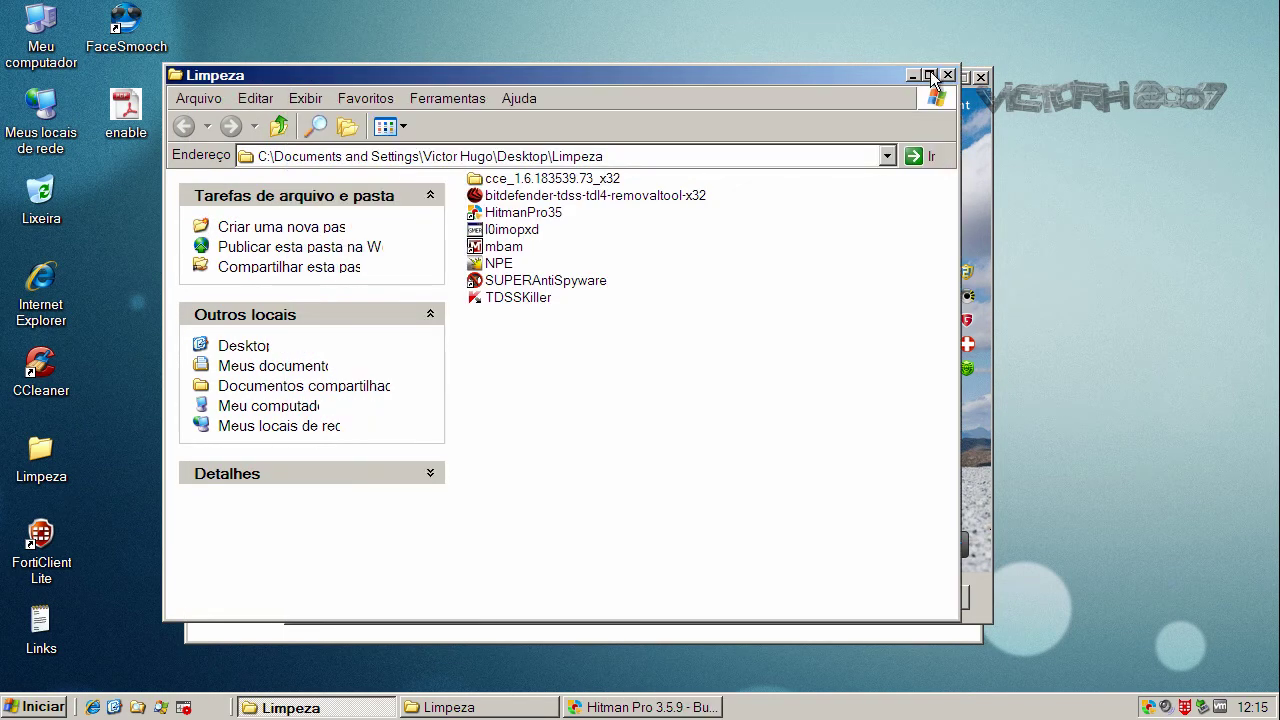
click(915, 76)
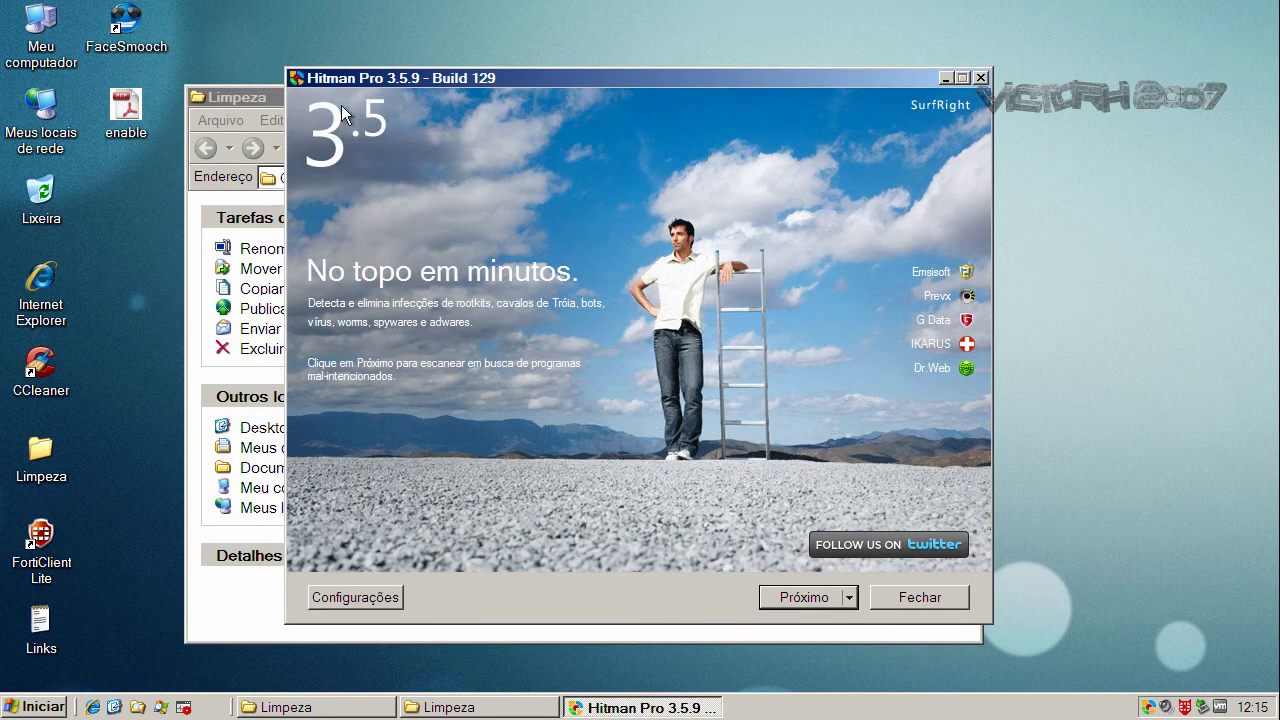
click(277, 99)
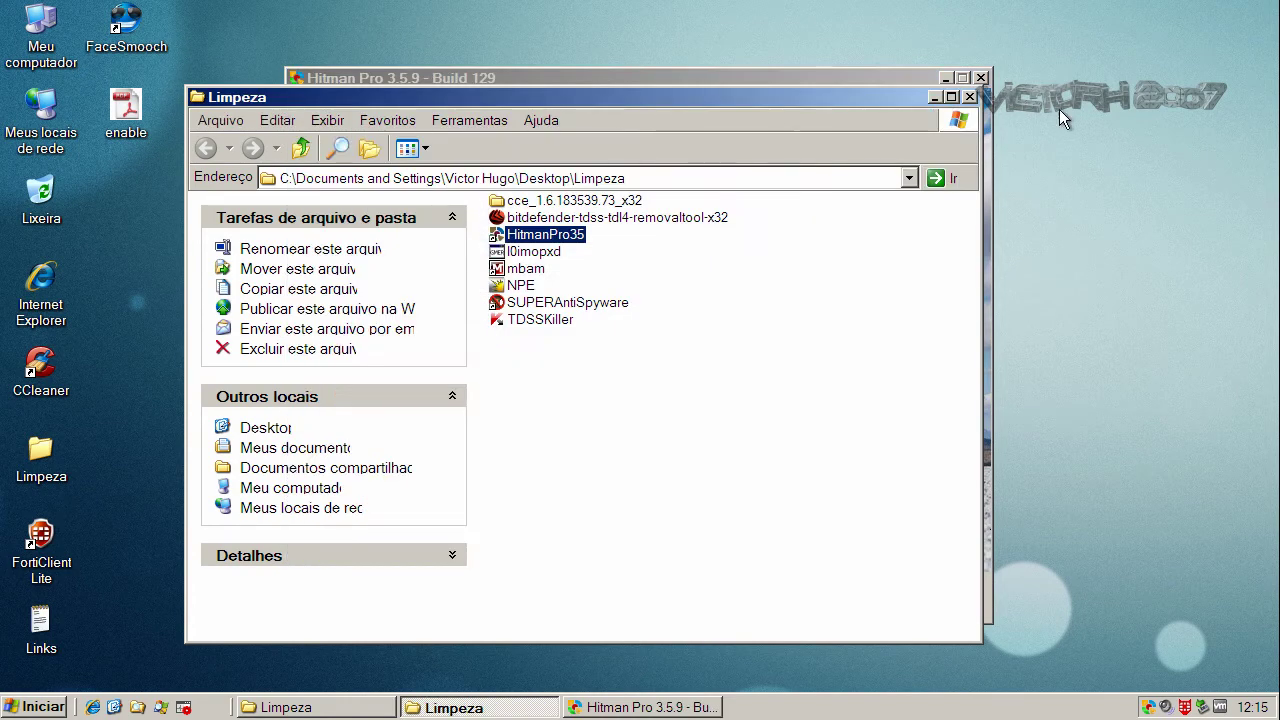
click(970, 97)
click(808, 595)
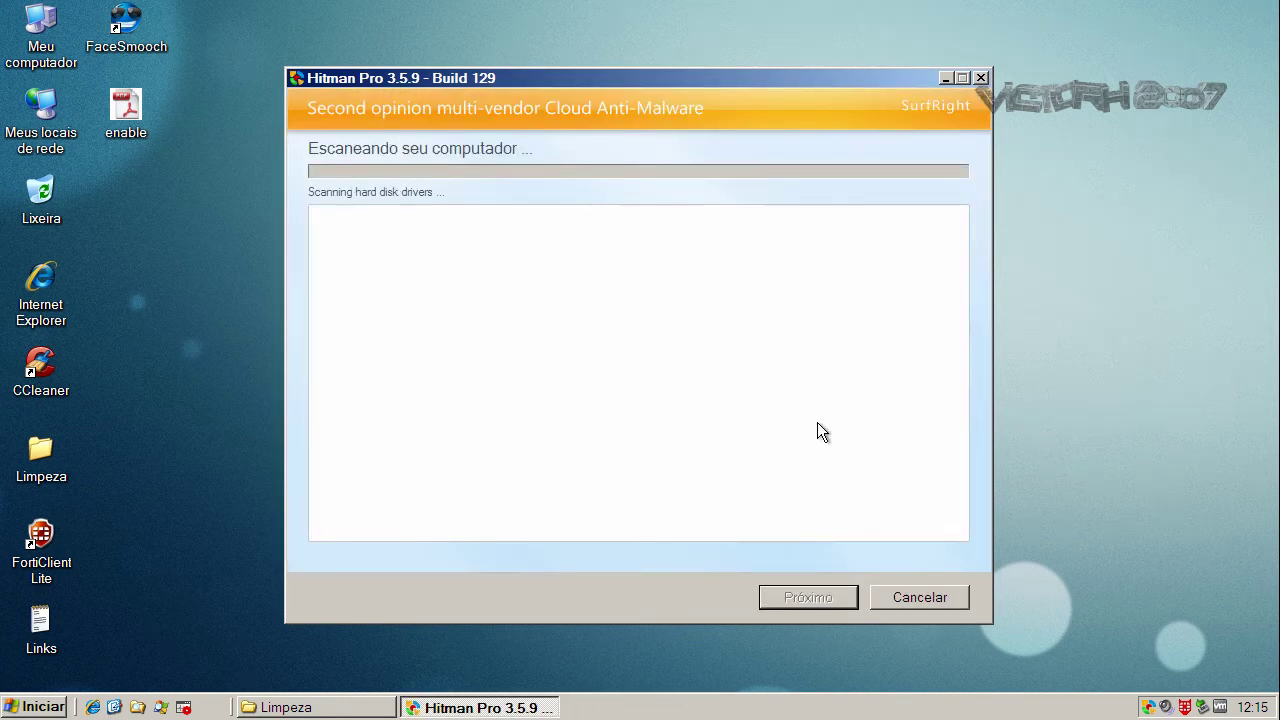
drag(428, 74, 409, 75)
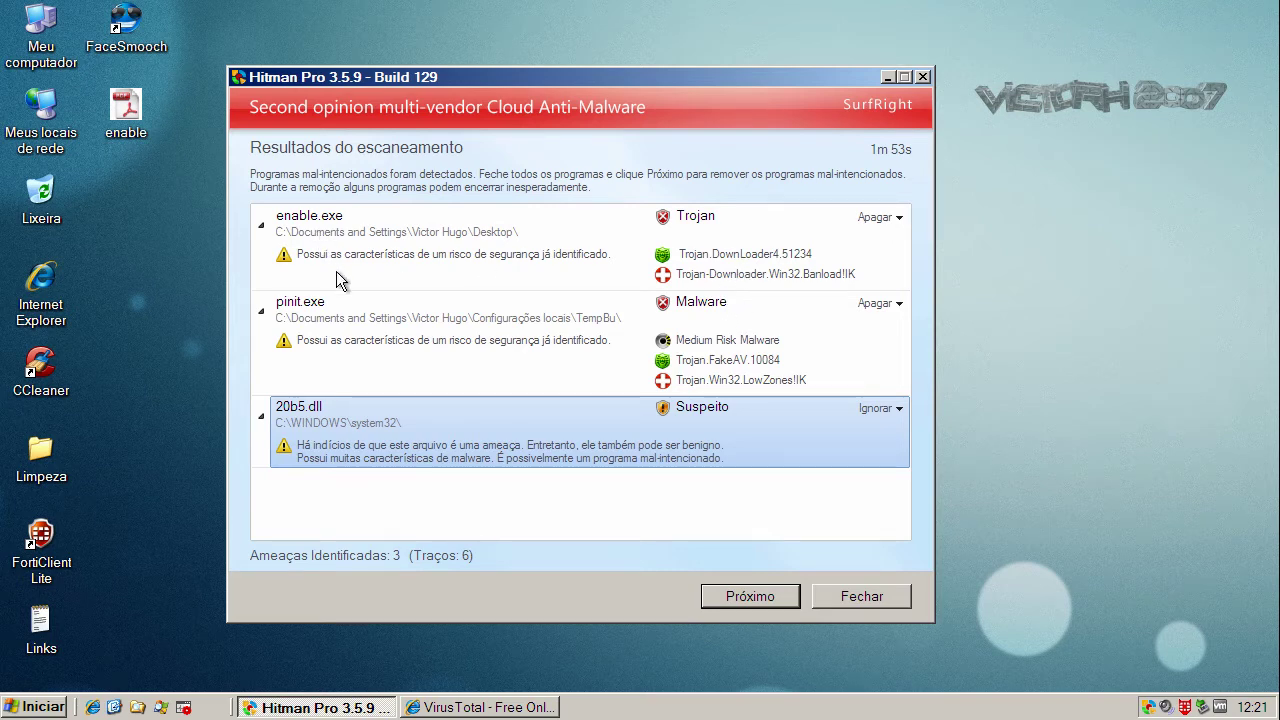
- Review the Hitman Pro result entries for enable.exe, pinit.exe and 20b5.dll
click(357, 335)
click(552, 229)
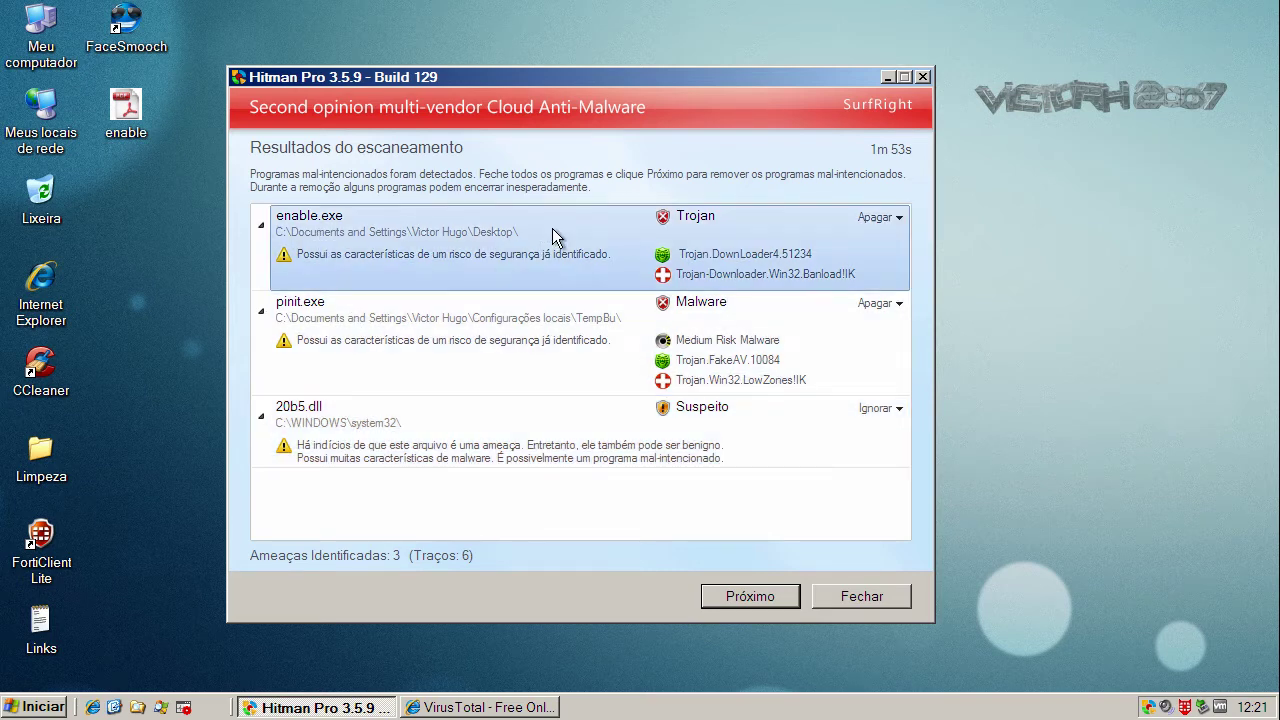
click(581, 338)
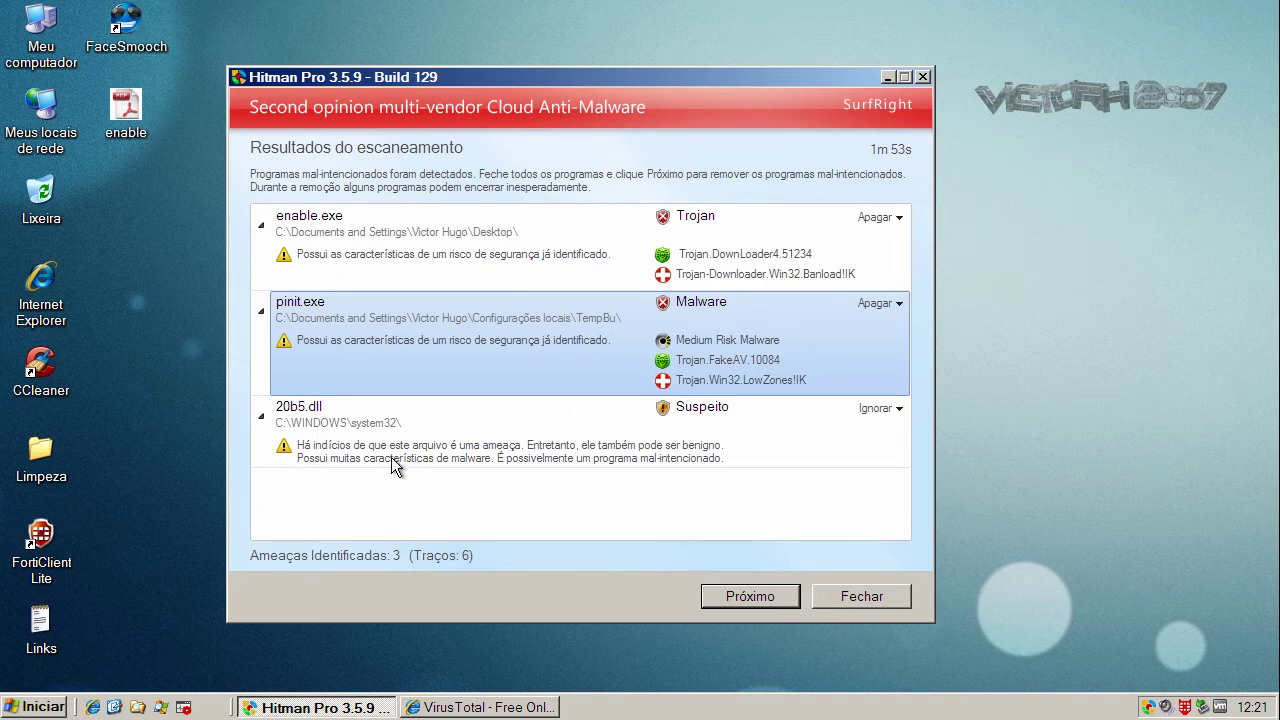
click(261, 419)
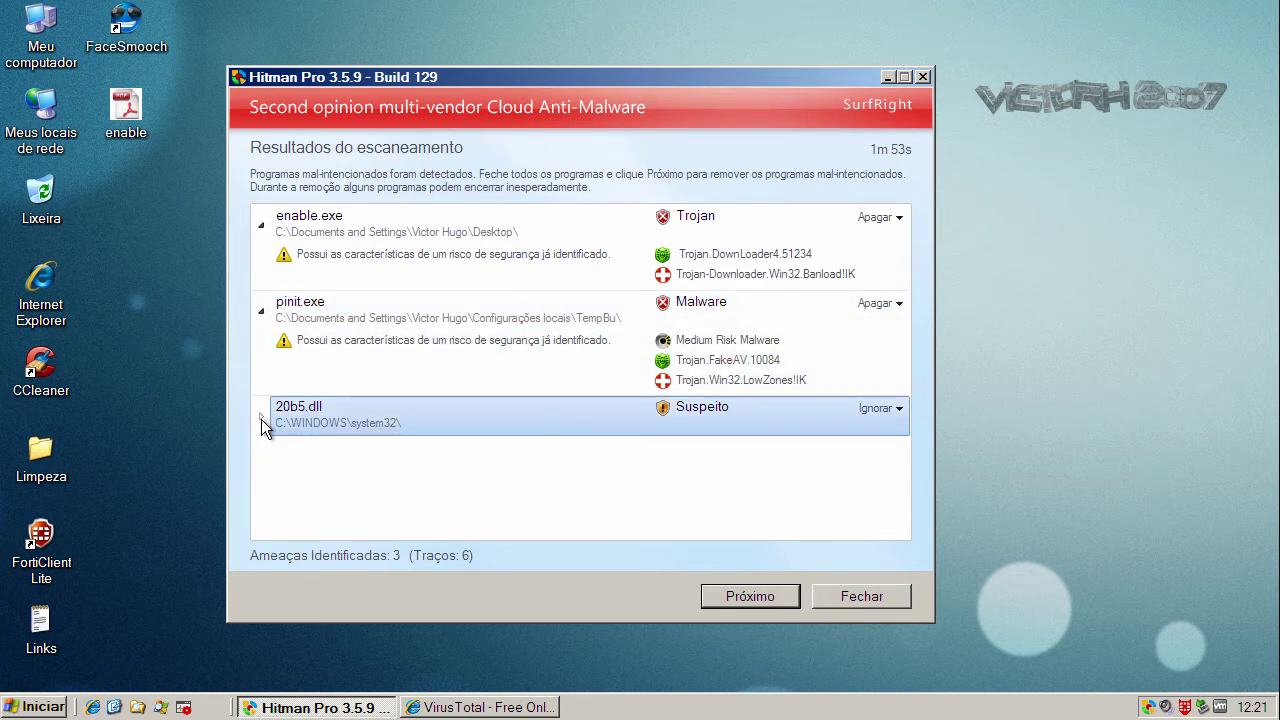
click(261, 419)
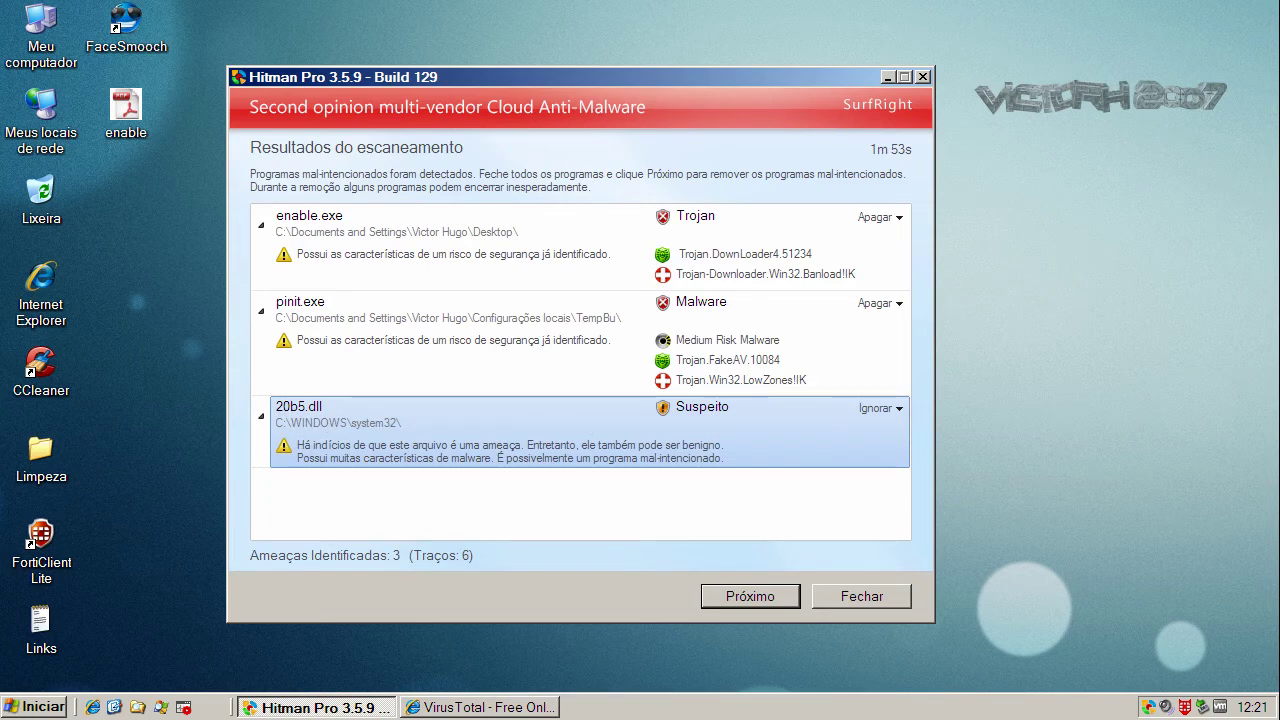
- Examine the VirusTotal report for 20b5.dll, including the Microsoft detection and the browser's SweetIM toolbar options, and close the browser
click(487, 708)
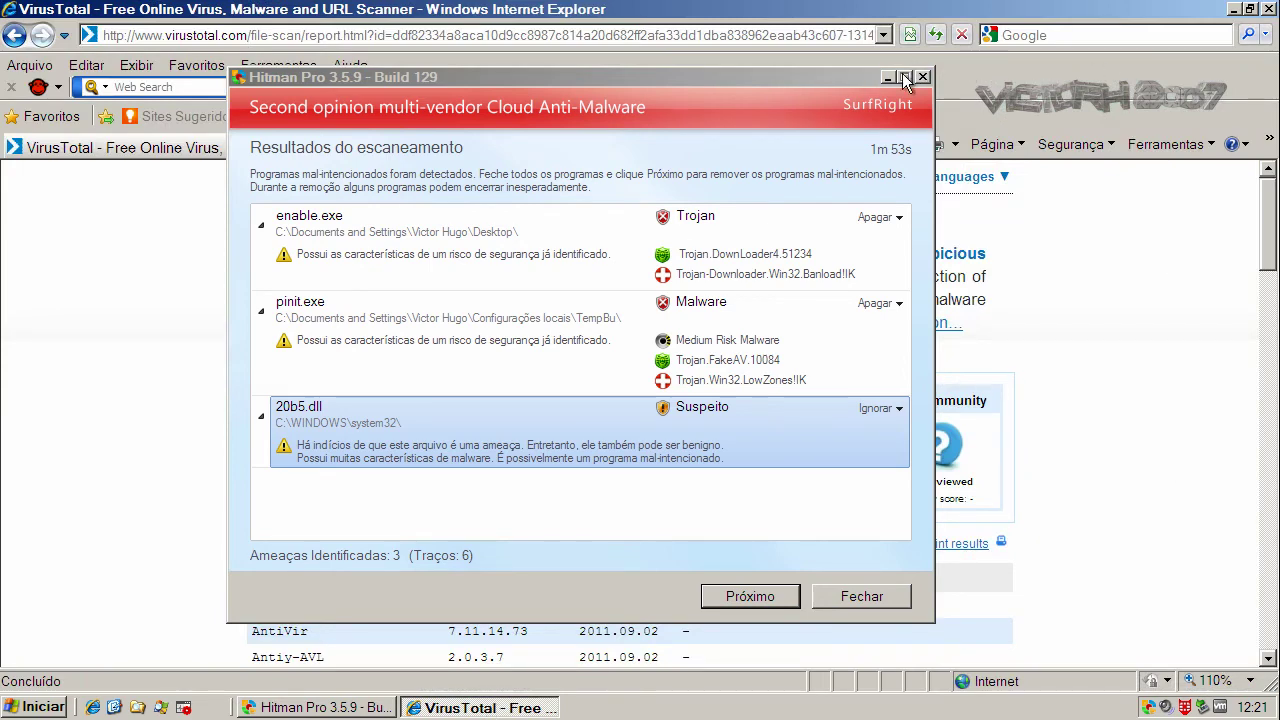
click(886, 78)
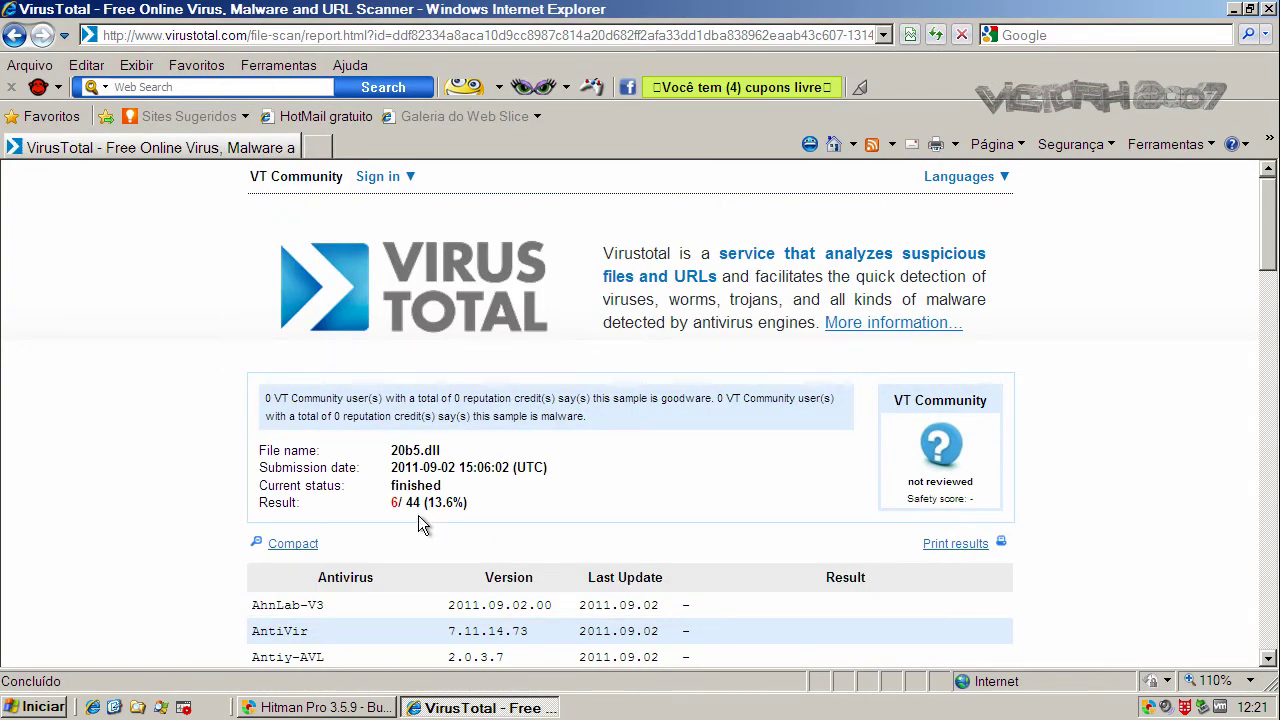
drag(389, 503, 400, 503)
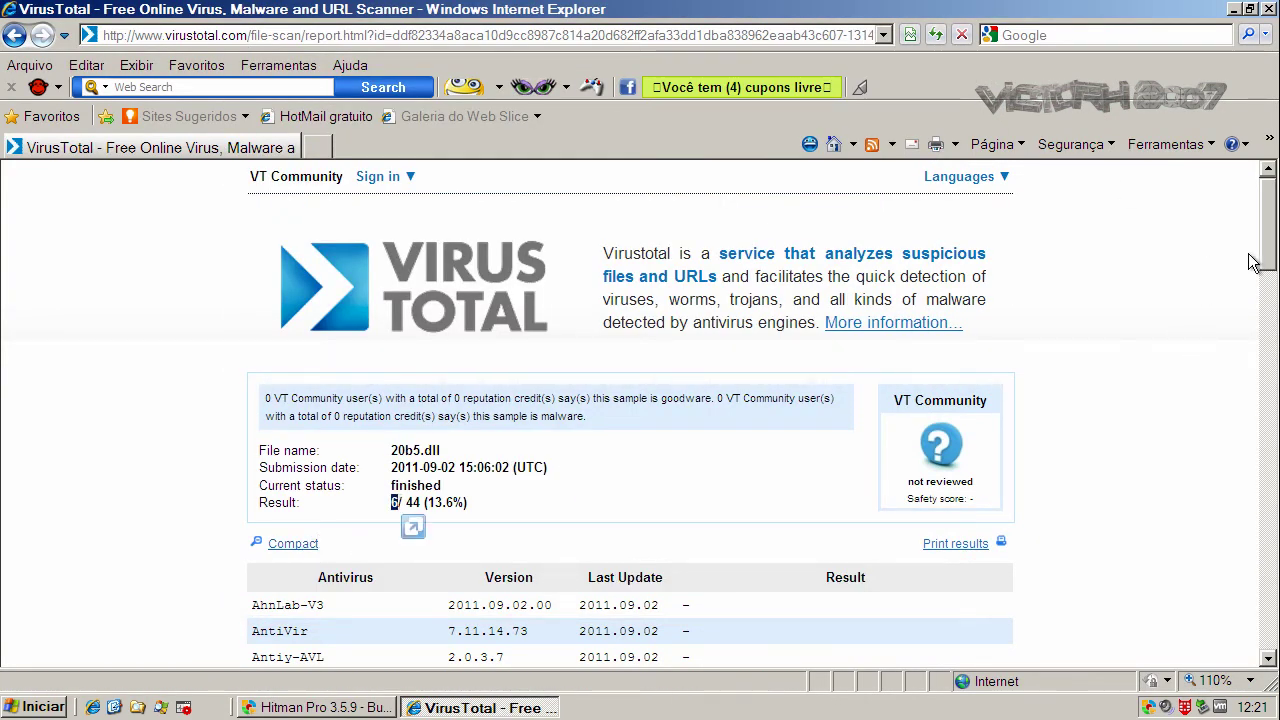
drag(1254, 262, 1256, 392)
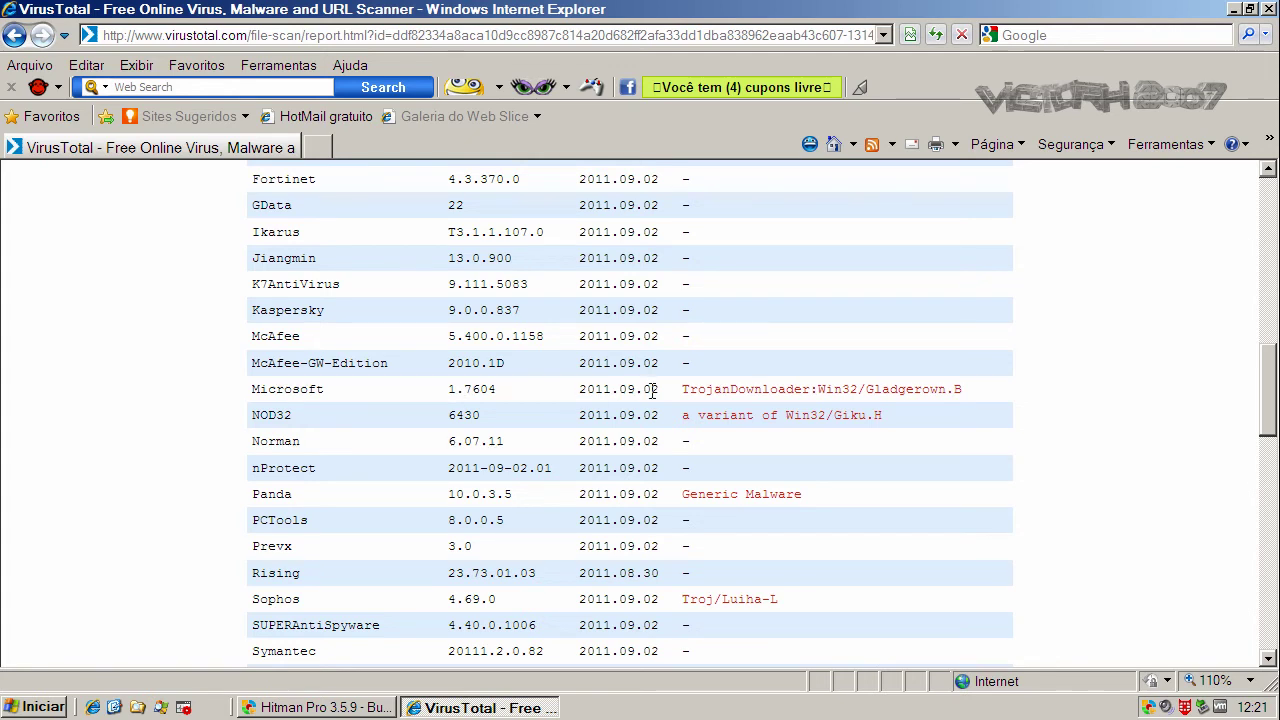
drag(683, 390, 826, 392)
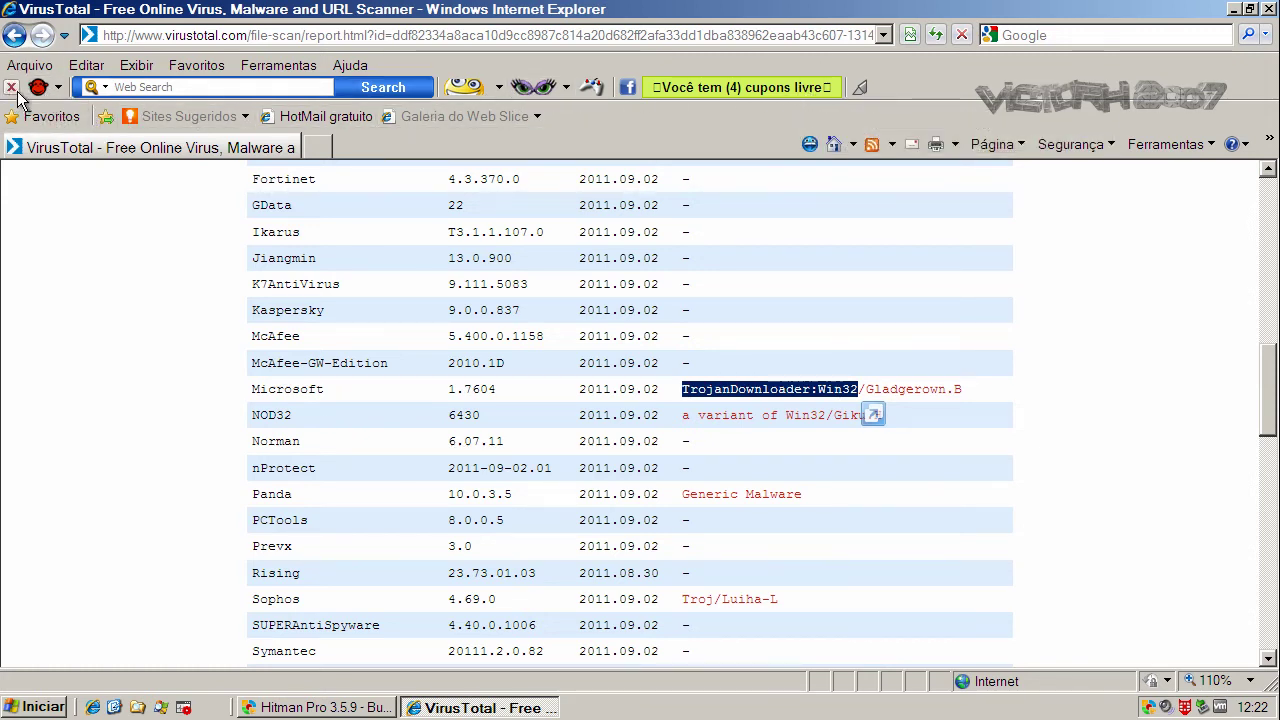
click(55, 95)
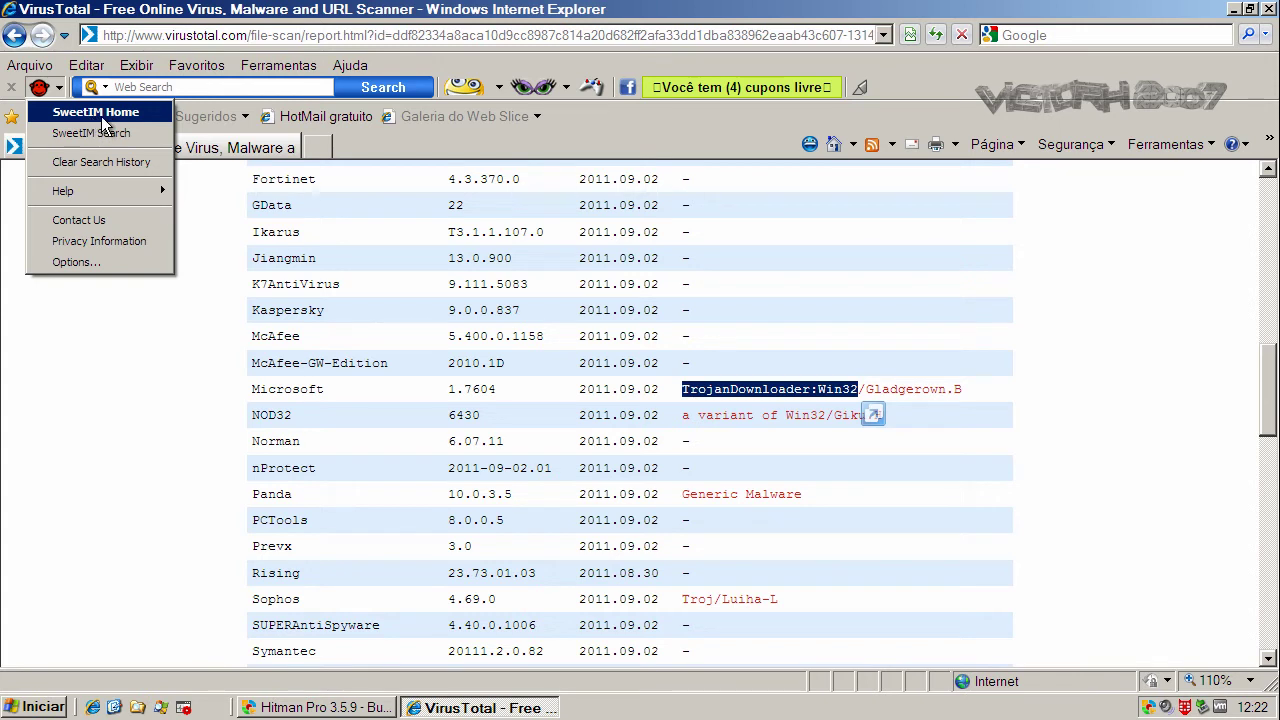
click(177, 376)
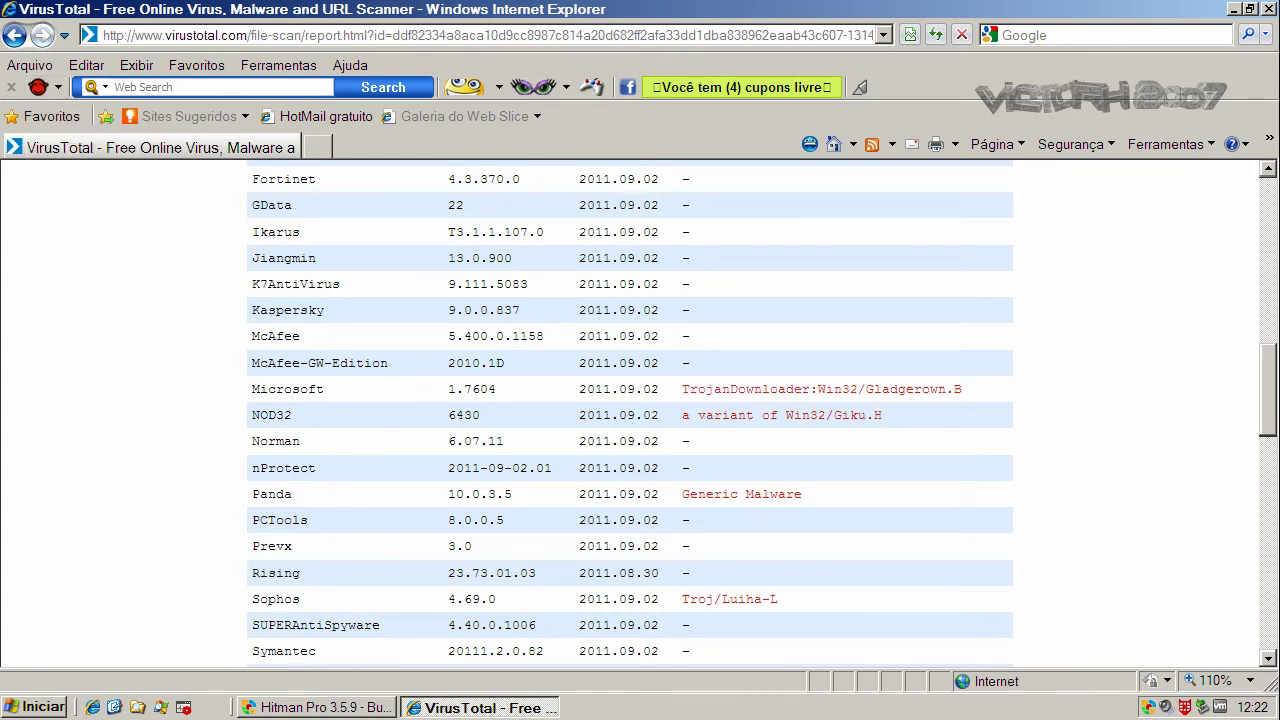
click(1271, 9)
click(553, 409)
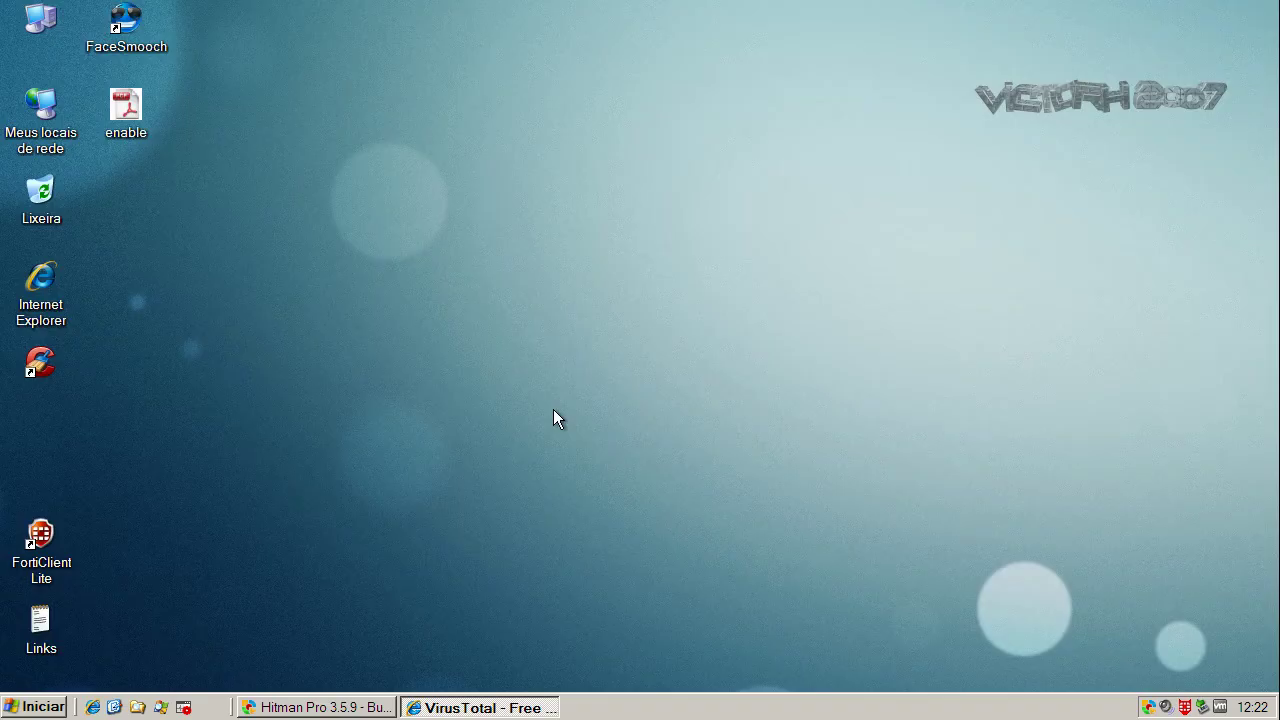
- Delete enable.exe and pinit.exe with Hitman Pro, leaving 20b5.dll set to Ignorar, and close the program
click(352, 710)
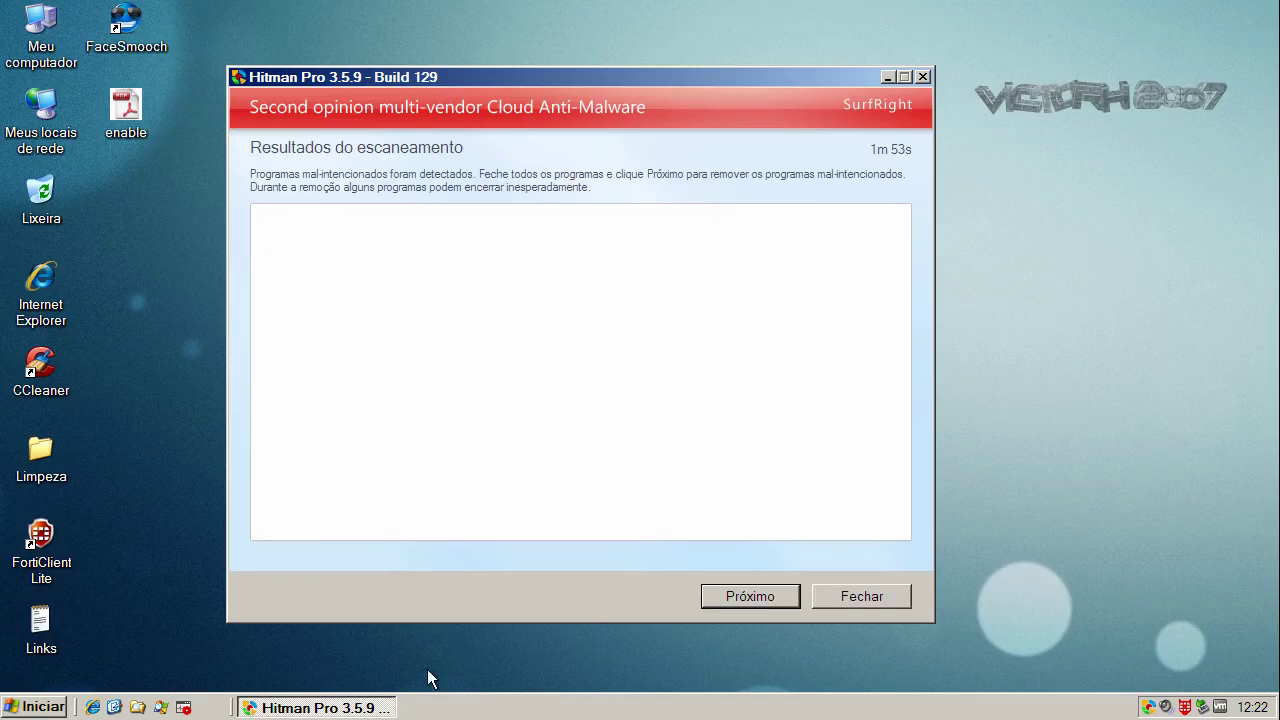
click(727, 596)
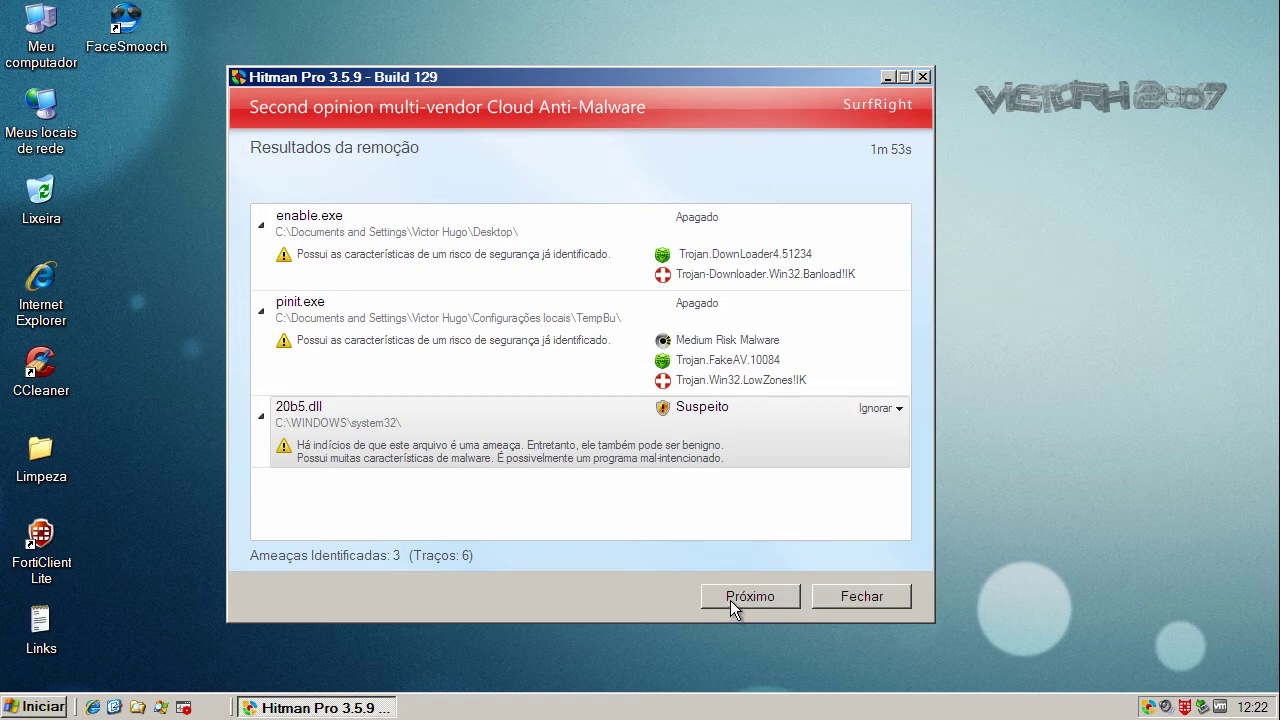
click(730, 598)
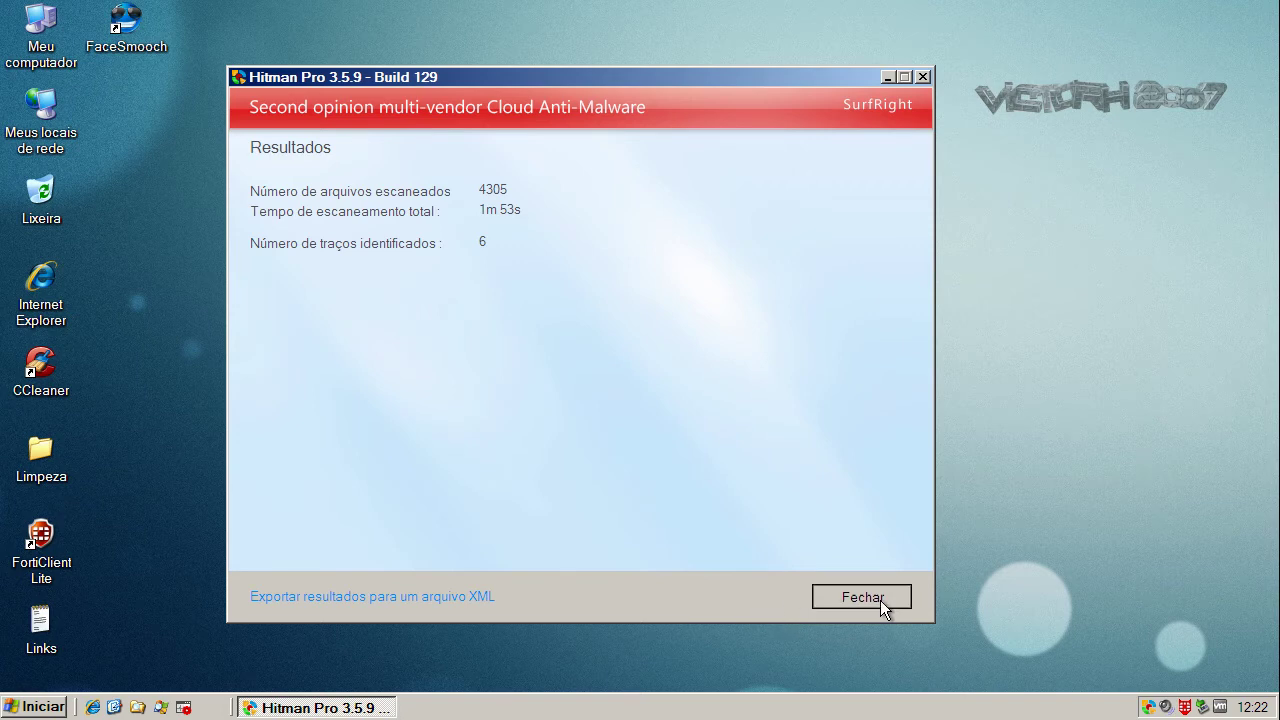
click(862, 597)
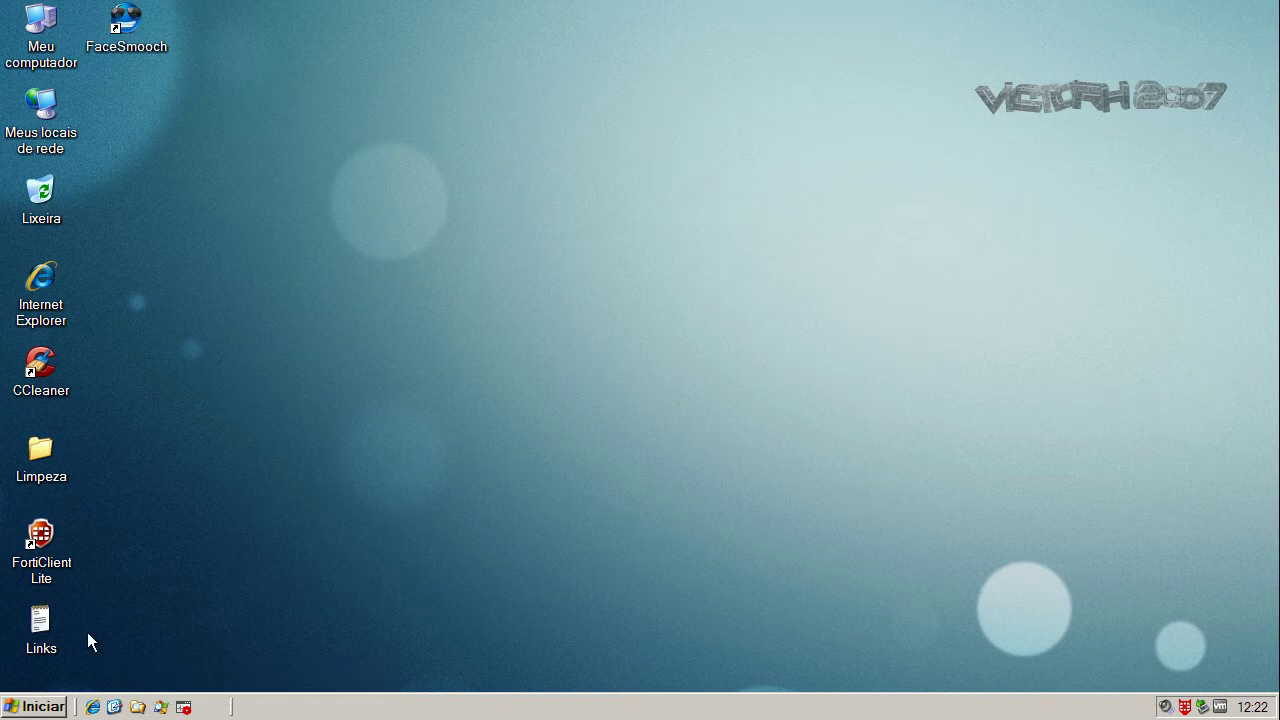
- Open the Limpeza folder and launch SUPERAntiSpyware from it
double_click(35, 452)
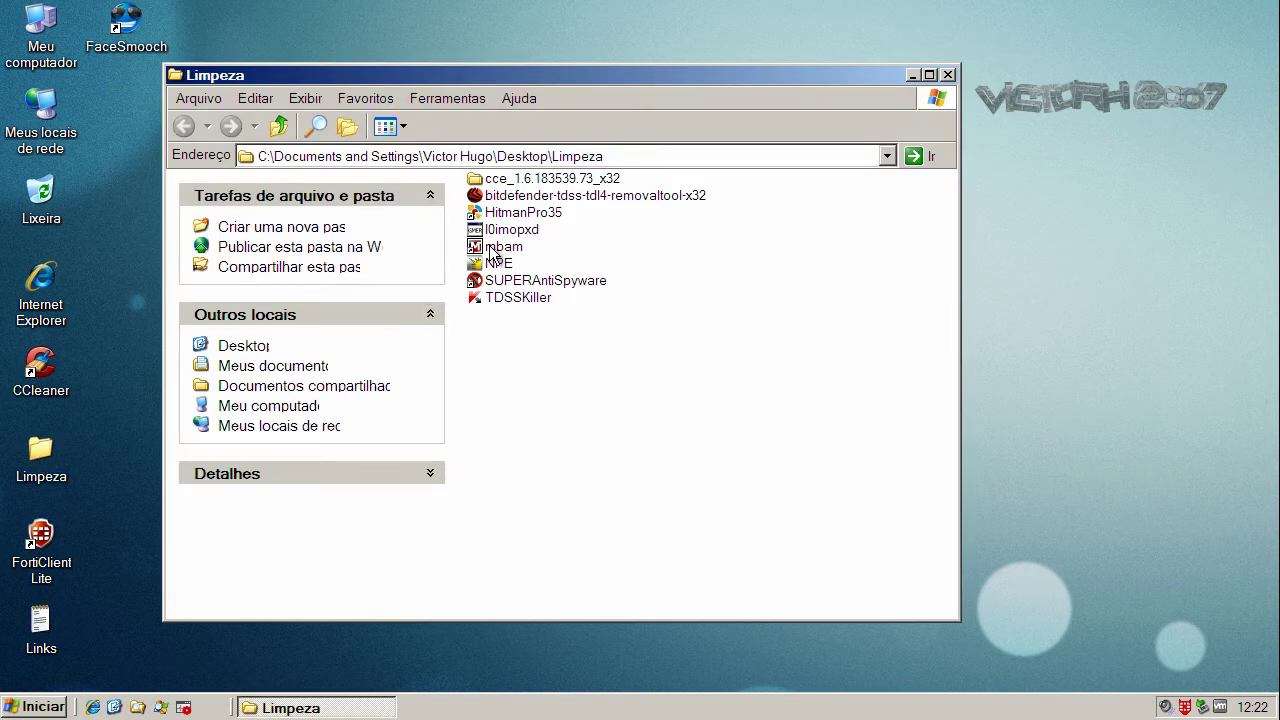
click(518, 283)
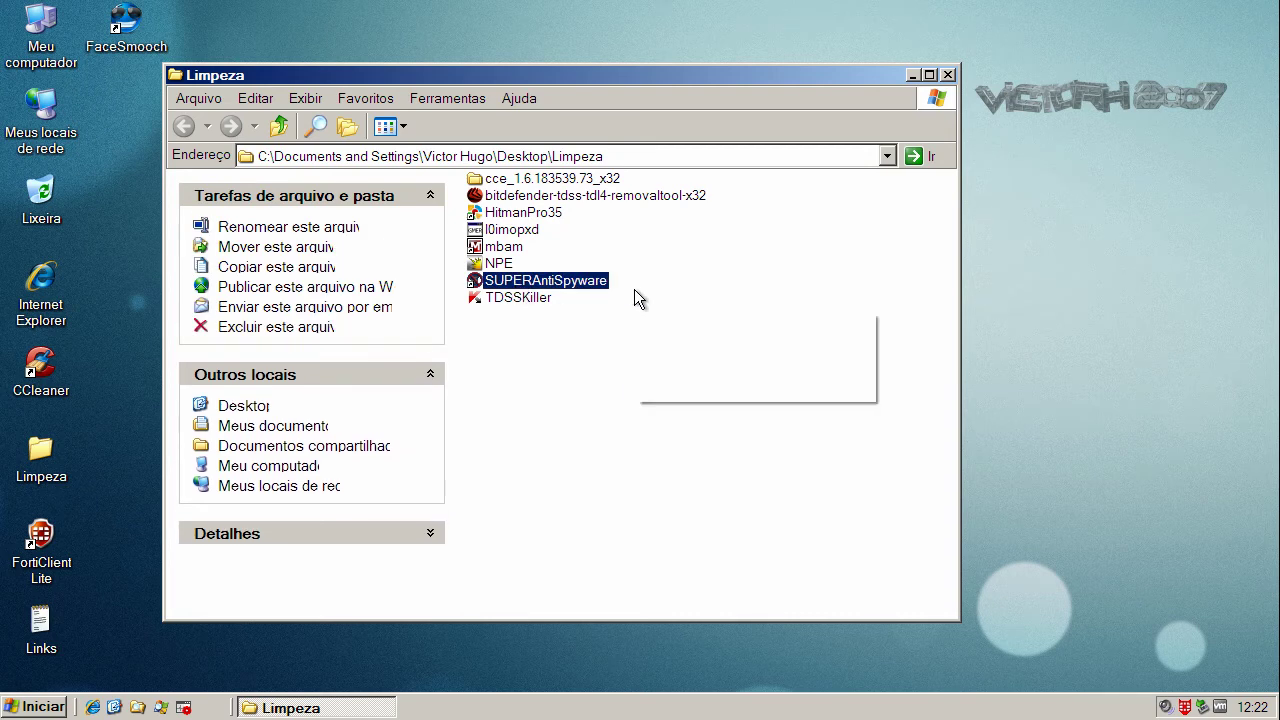
click(490, 265)
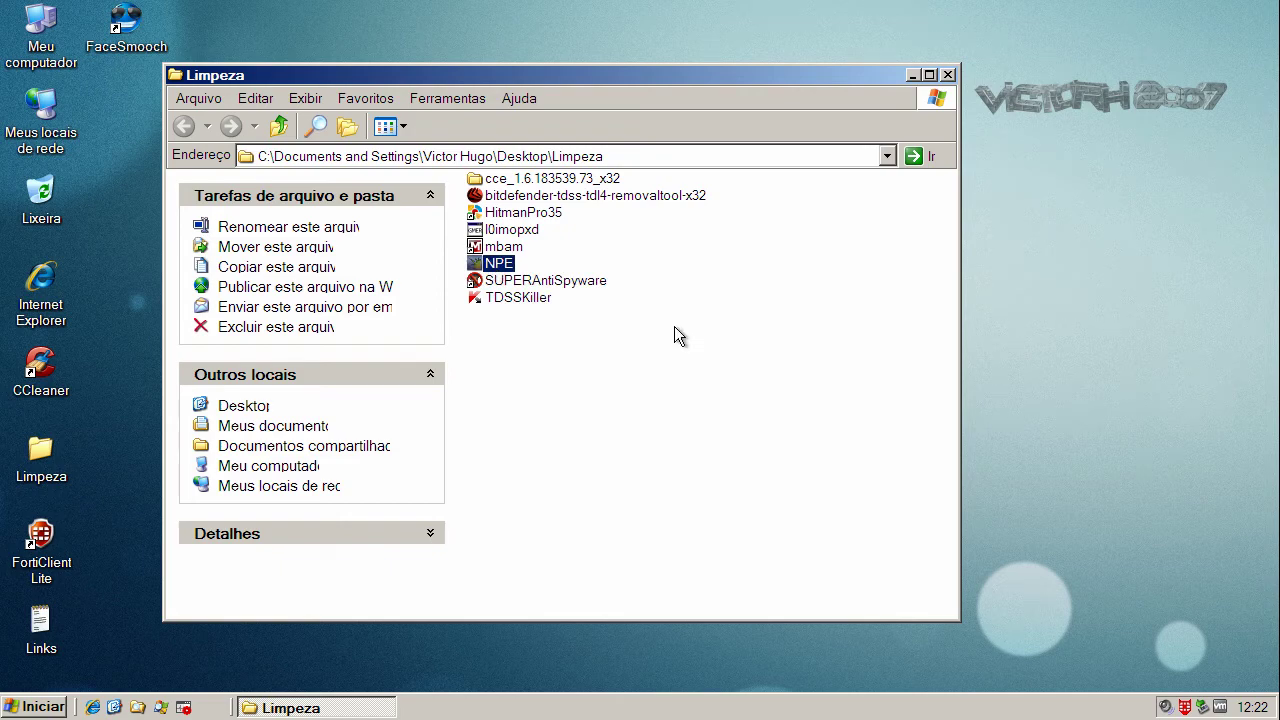
click(500, 283)
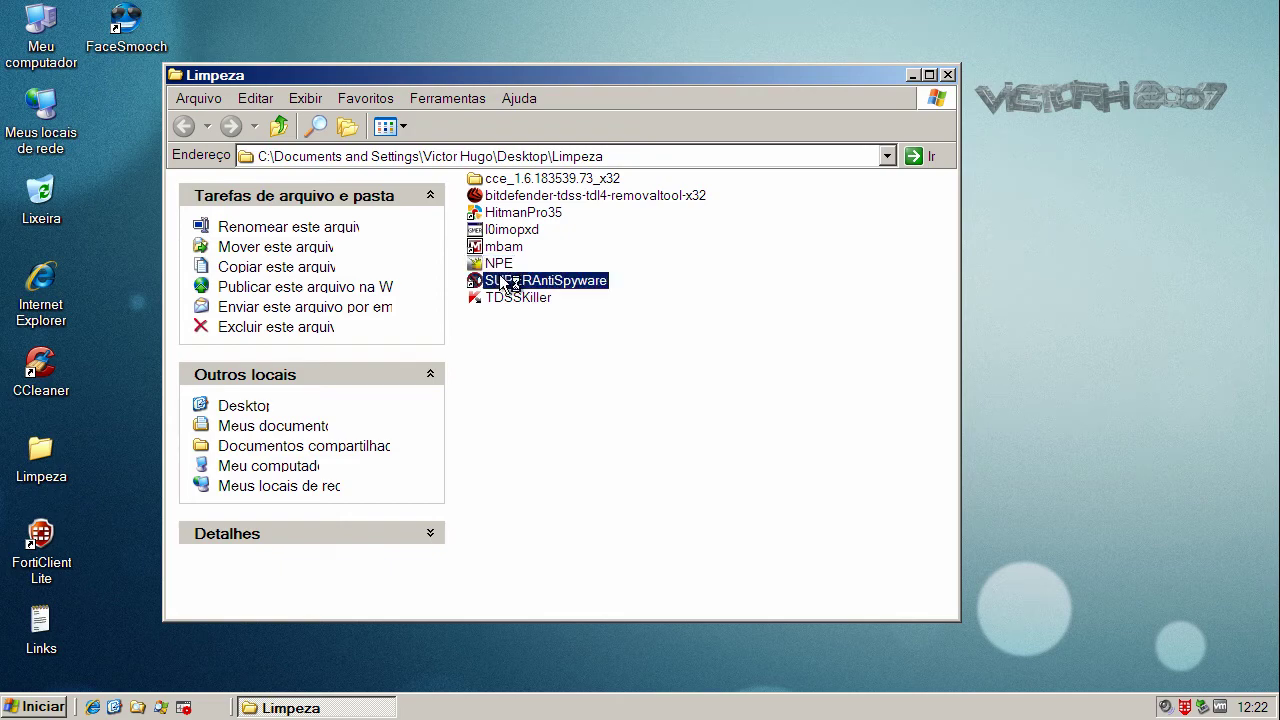
double_click(503, 283)
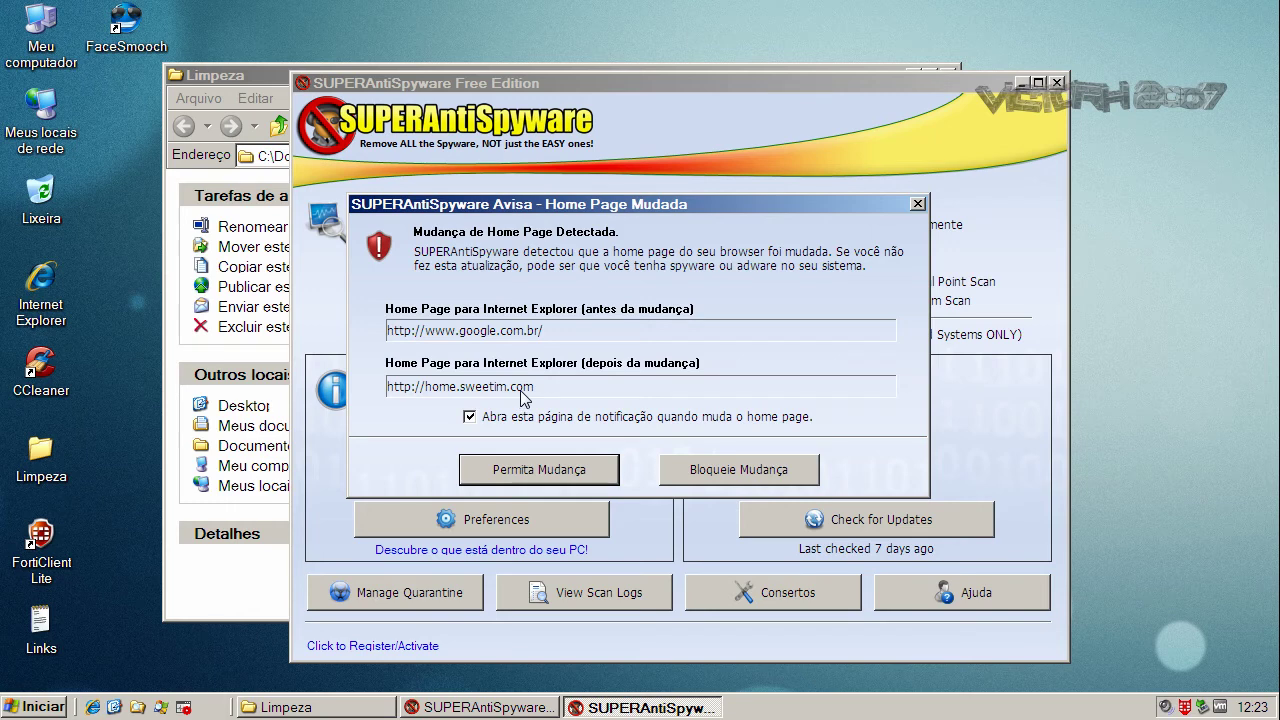
click(762, 474)
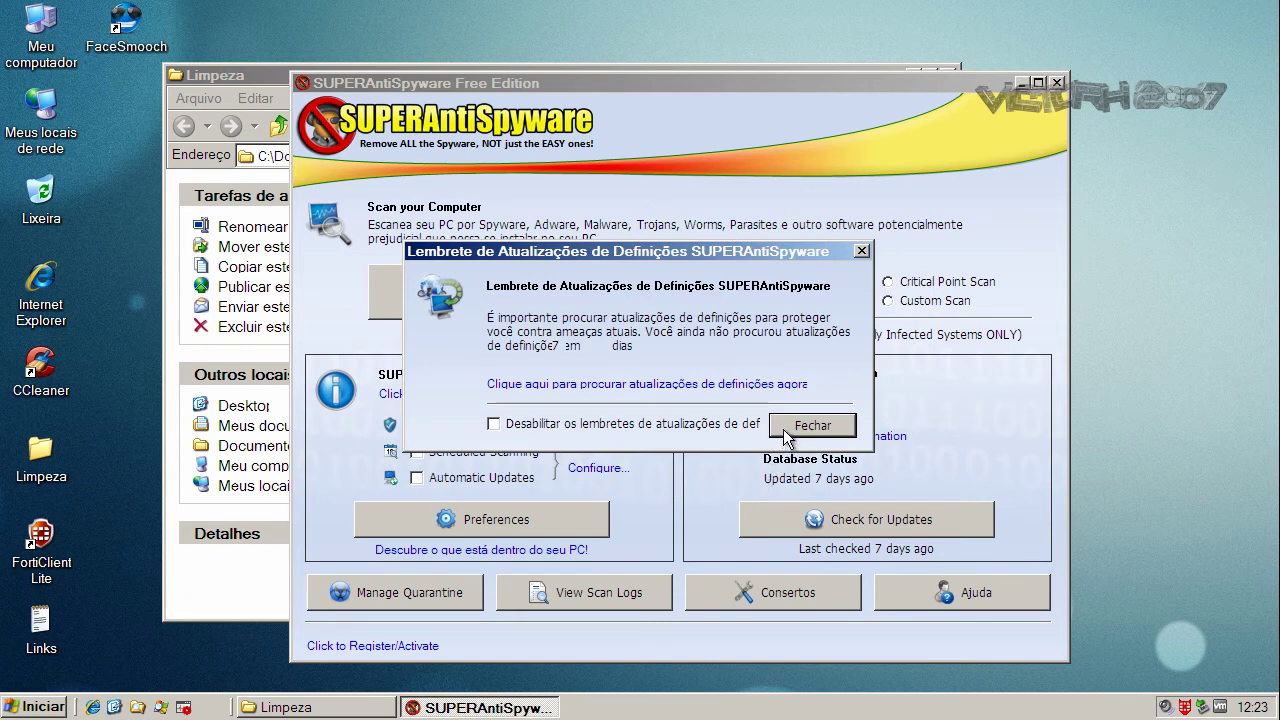
click(754, 385)
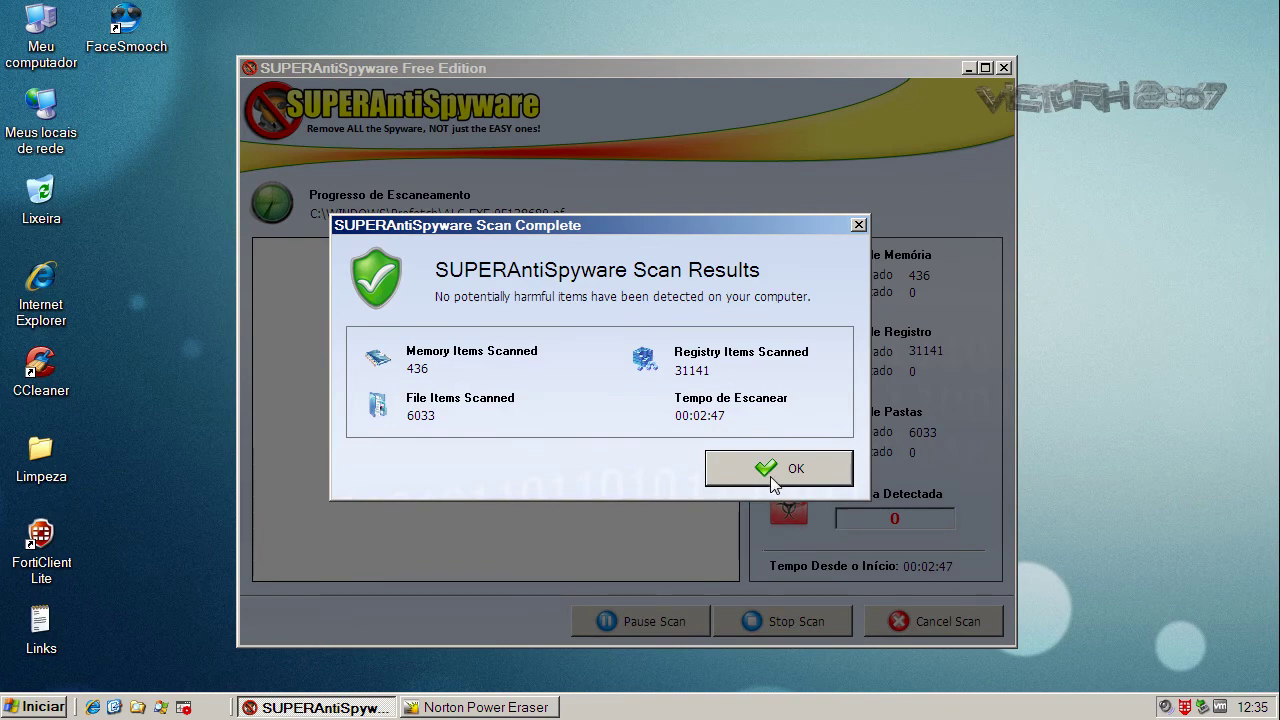
- Acknowledge the SUPERAntiSpyware scan results and close the program
click(774, 482)
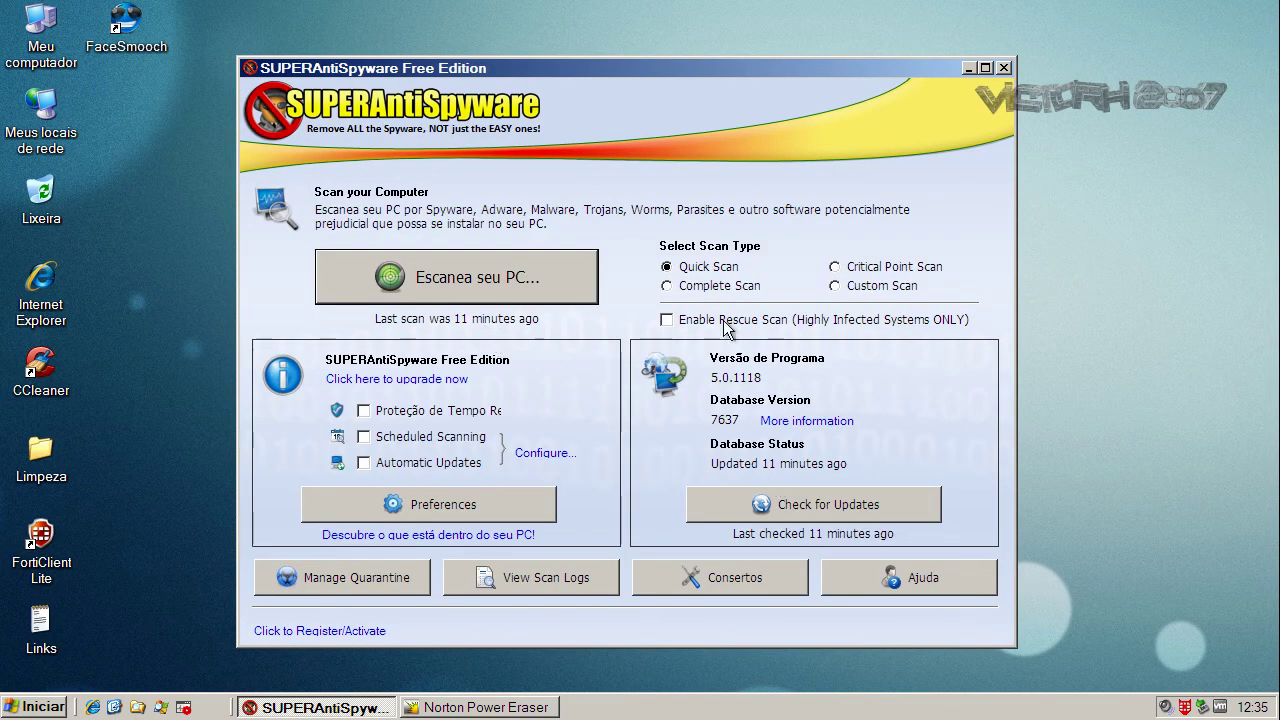
click(1005, 68)
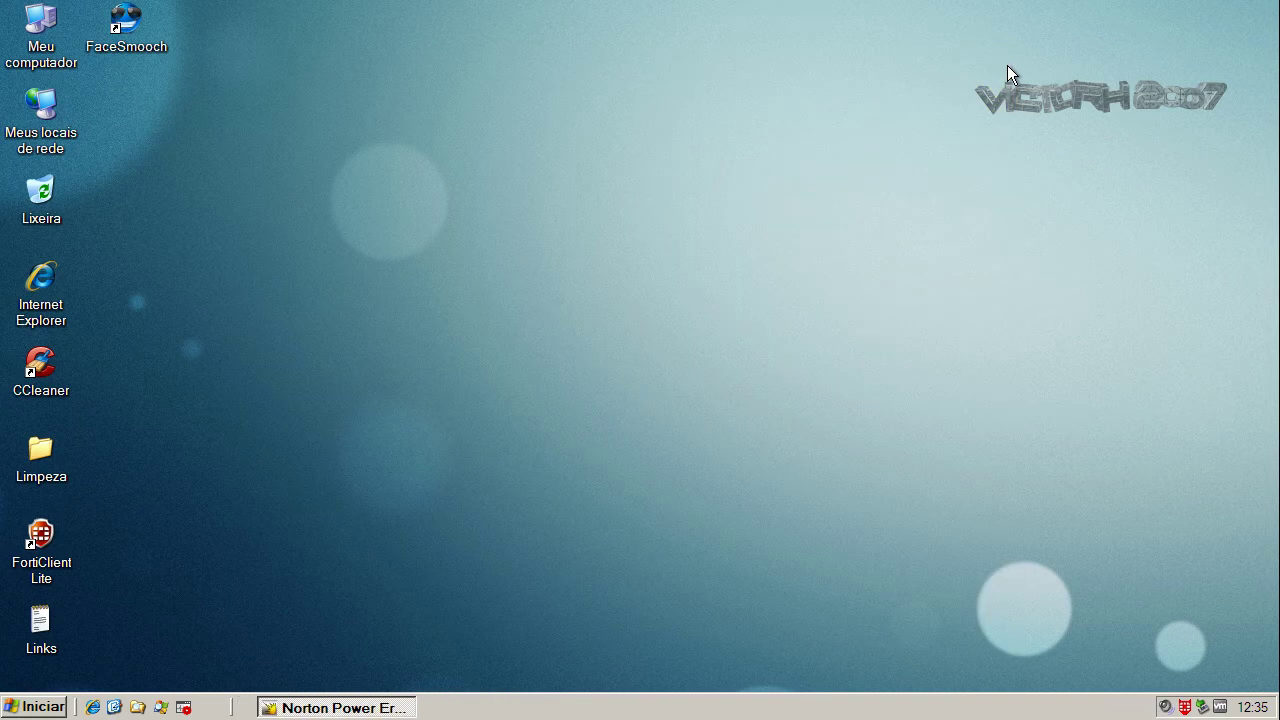
- Examine the Norton Power Eraser results, including the details of the 20b5.dll and download entries
click(325, 708)
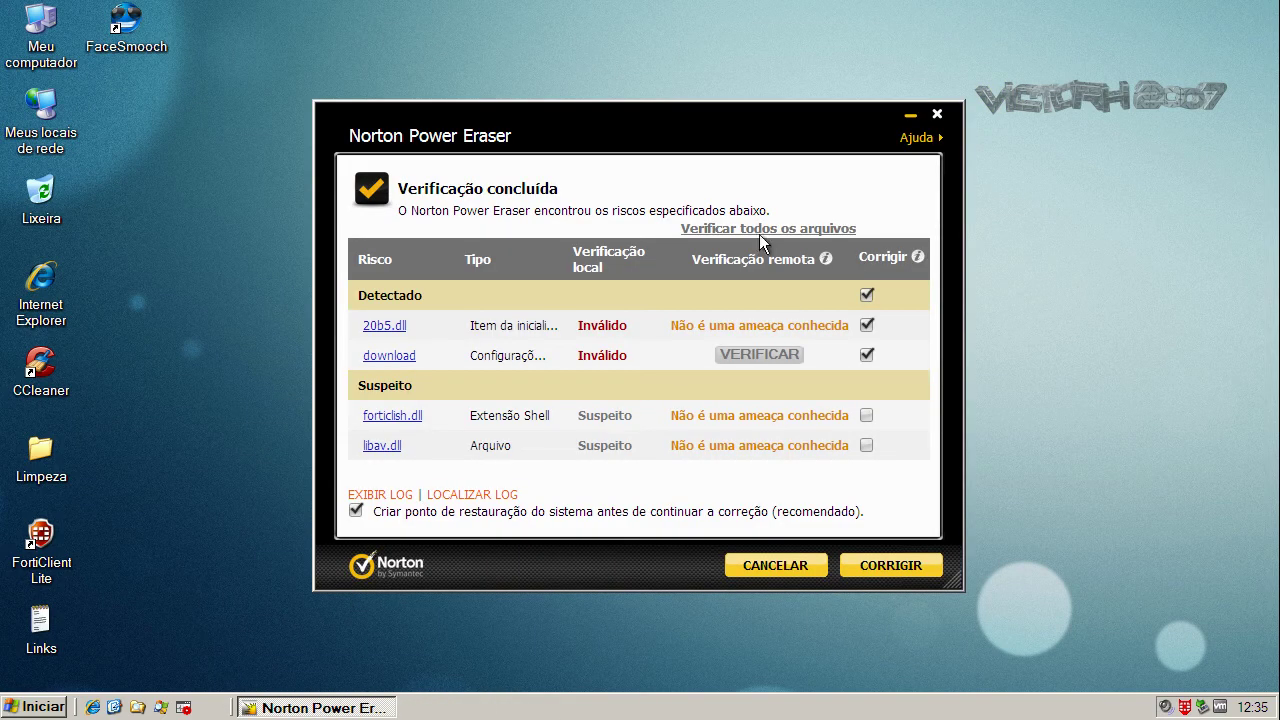
mouse_move(694, 129)
mouse_down()
mouse_move(656, 136)
mouse_move(649, 123)
mouse_up()
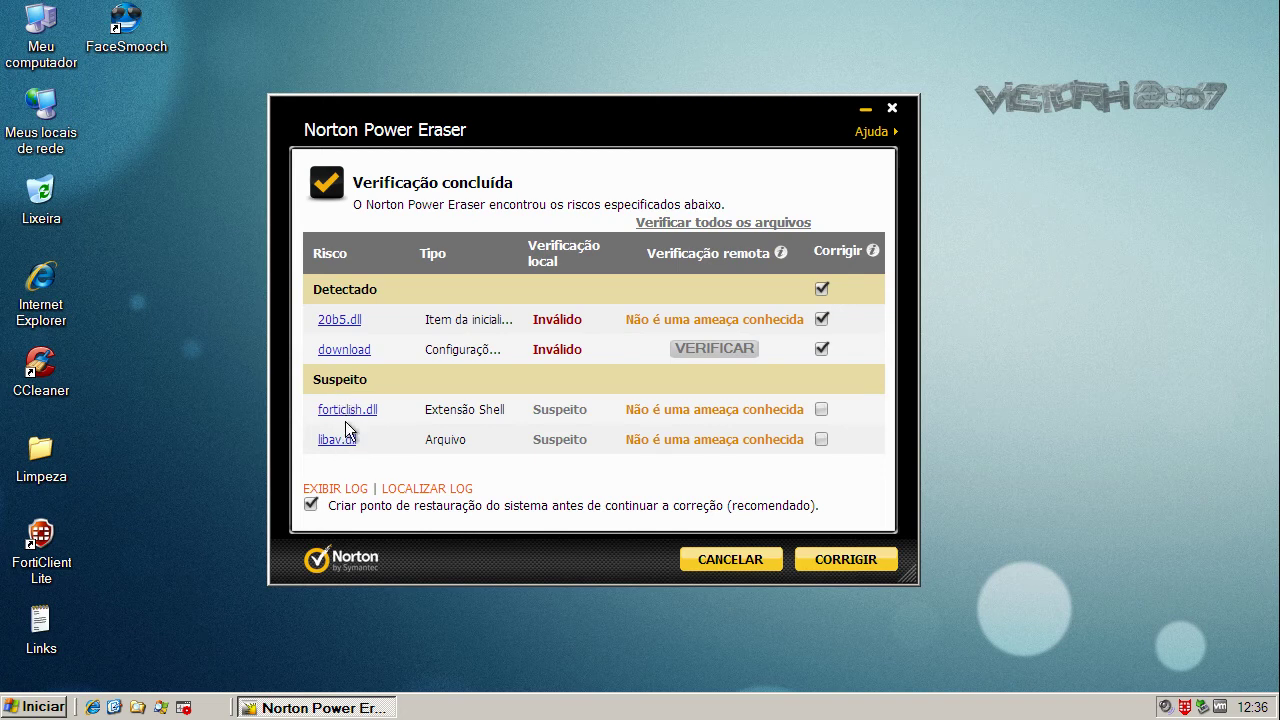
click(350, 322)
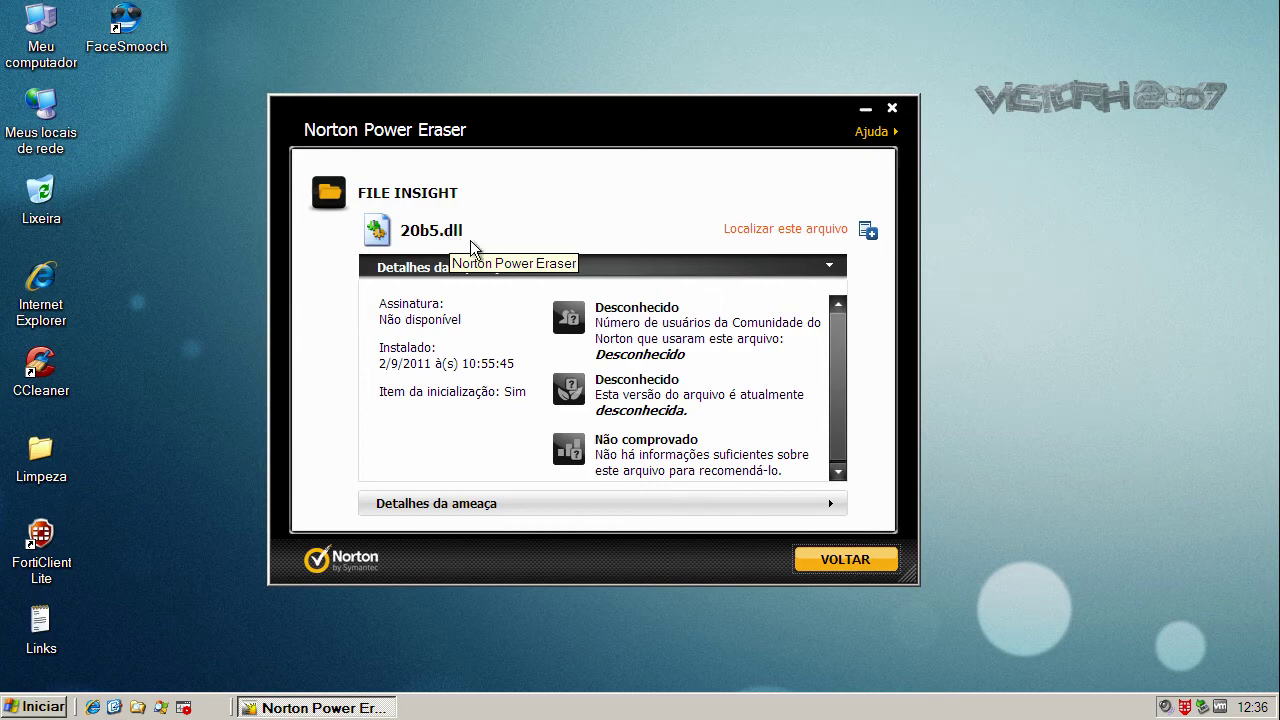
click(831, 574)
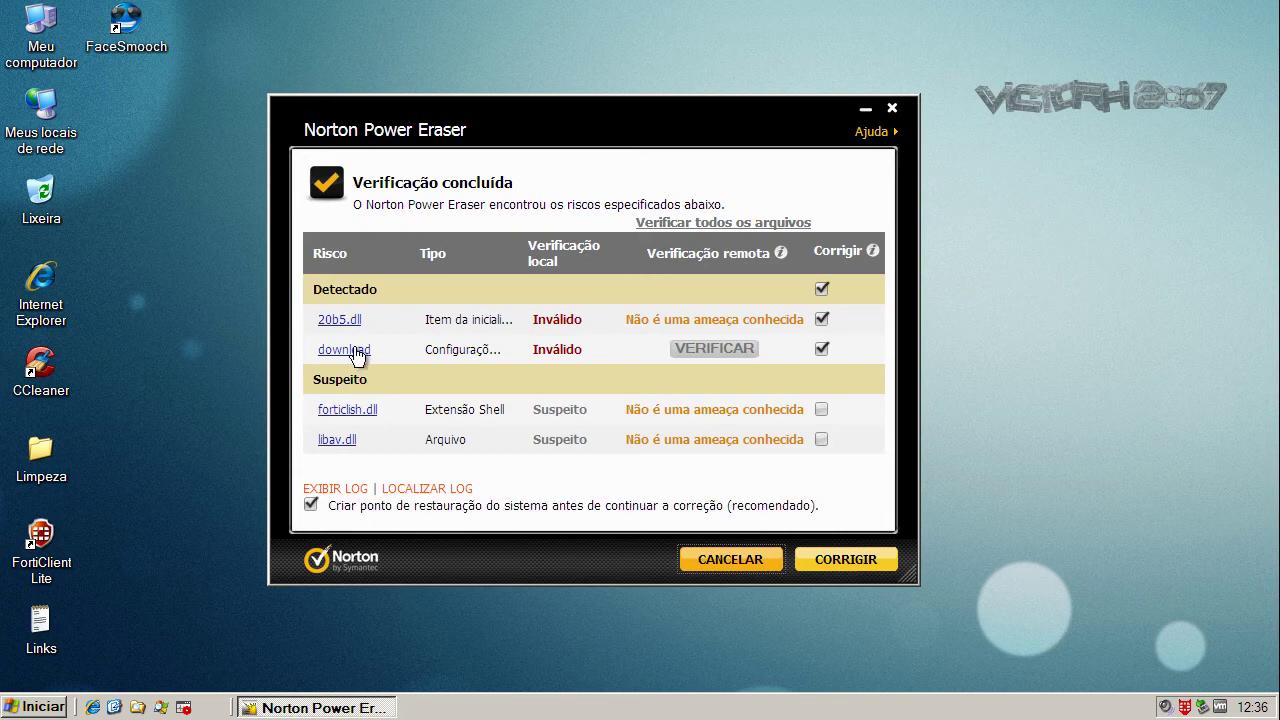
click(355, 349)
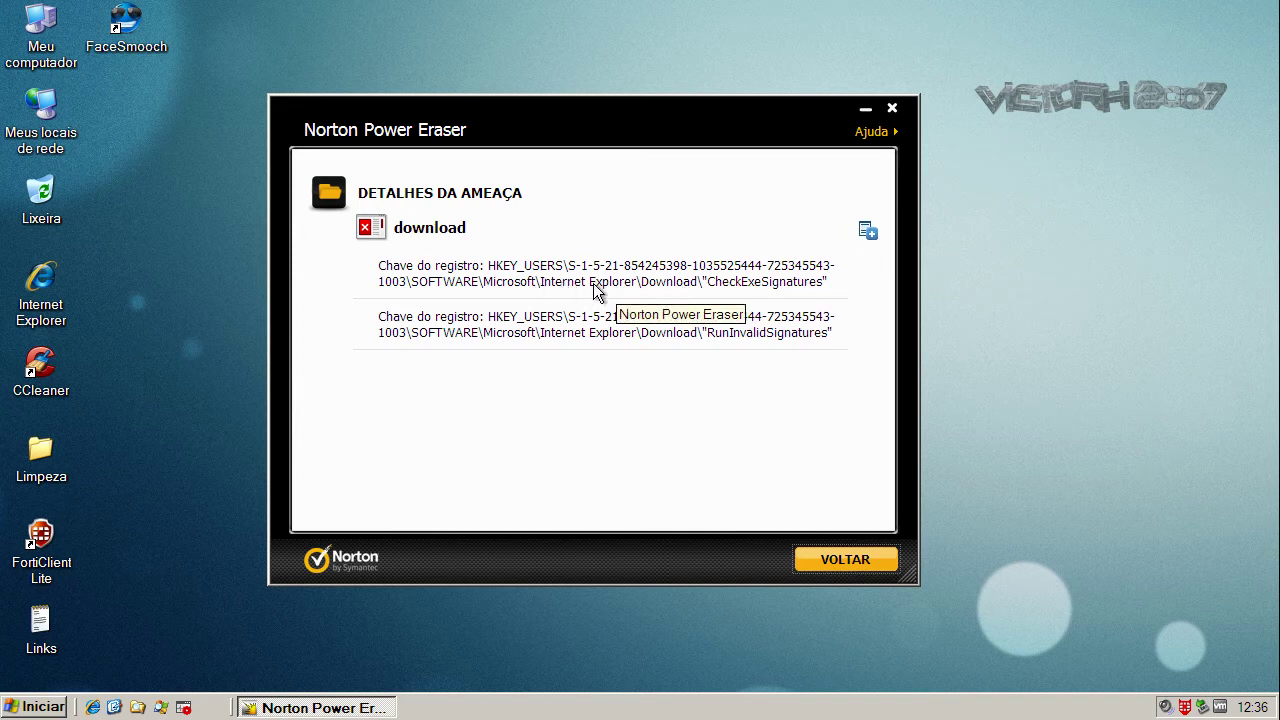
click(855, 560)
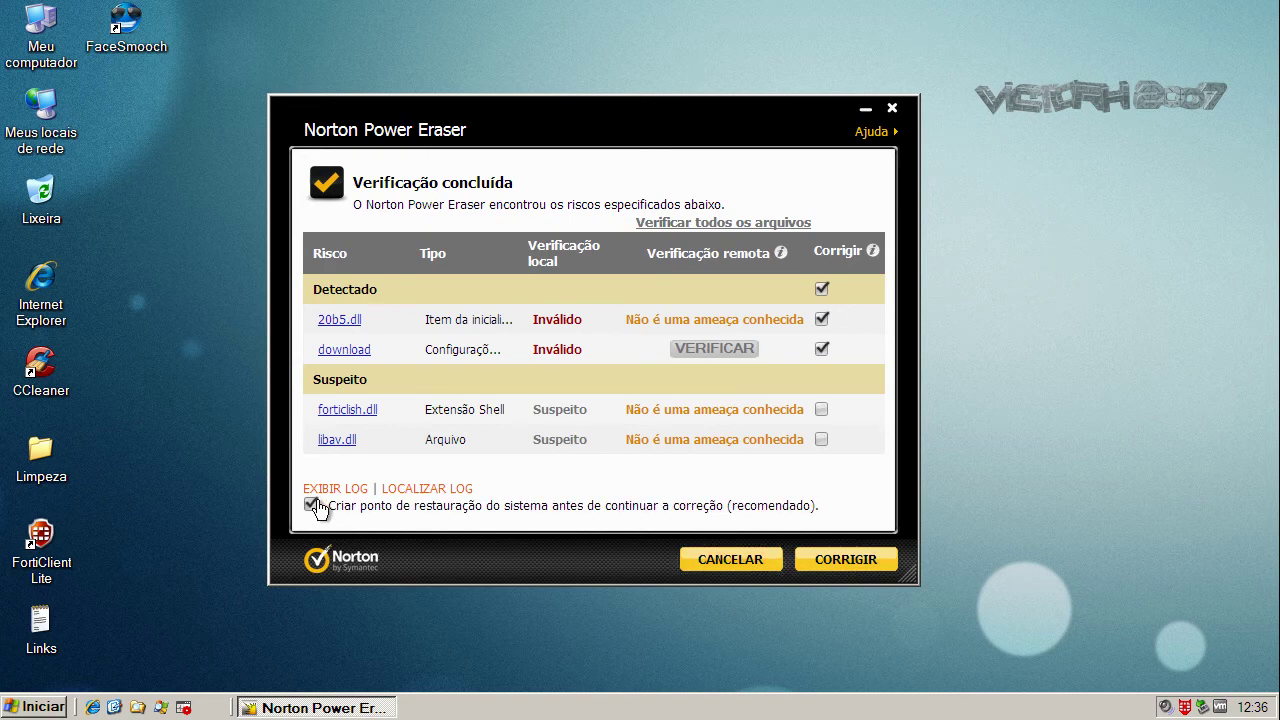
- Turn off restore point creation and have Norton Power Eraser fix 20b5.dll and download
click(311, 505)
click(842, 561)
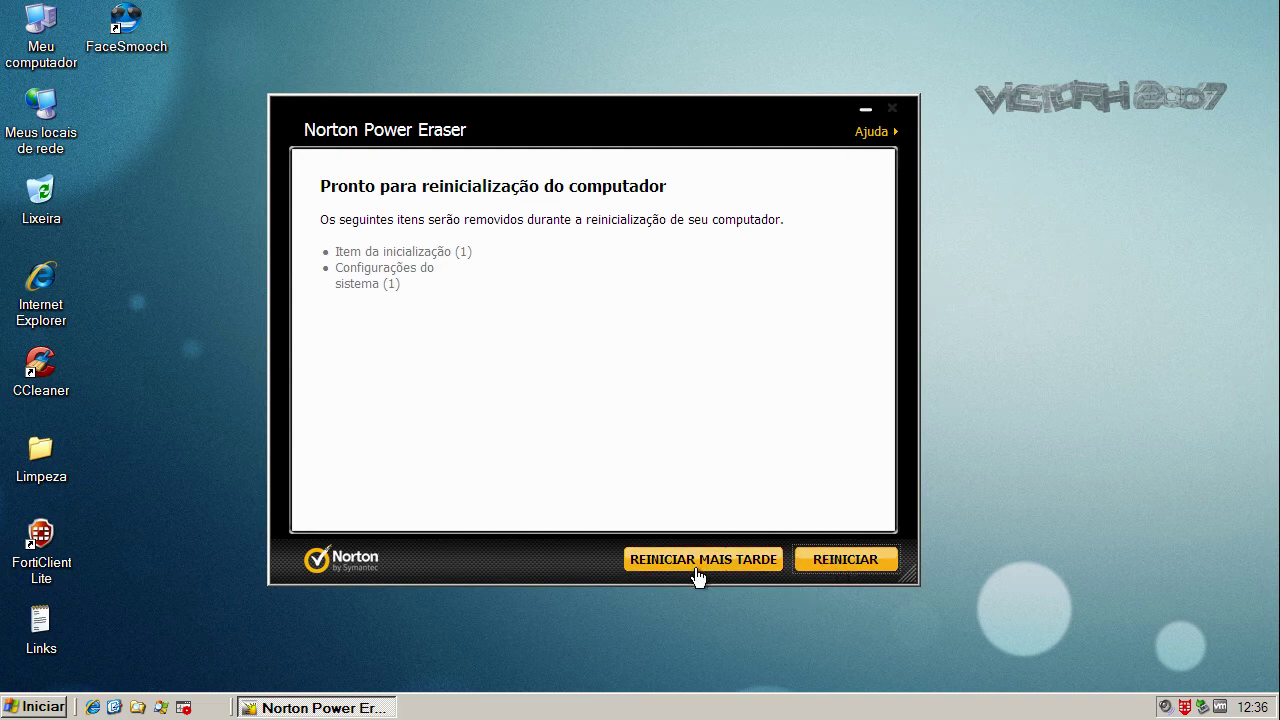
- Open the Limpeza folder below the Norton Power Eraser window and locate TDSSKiller and l0imopxd
double_click(46, 448)
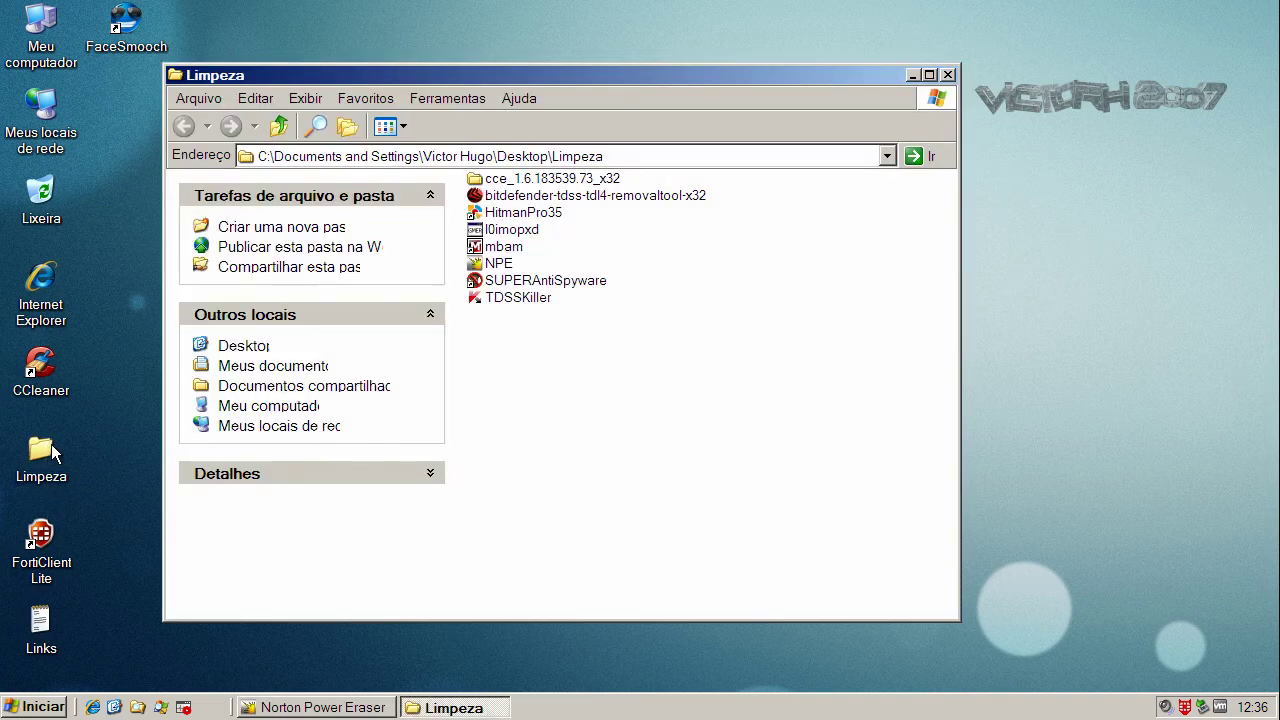
mouse_move(627, 88)
mouse_down()
mouse_move(674, 227)
mouse_move(680, 386)
mouse_up()
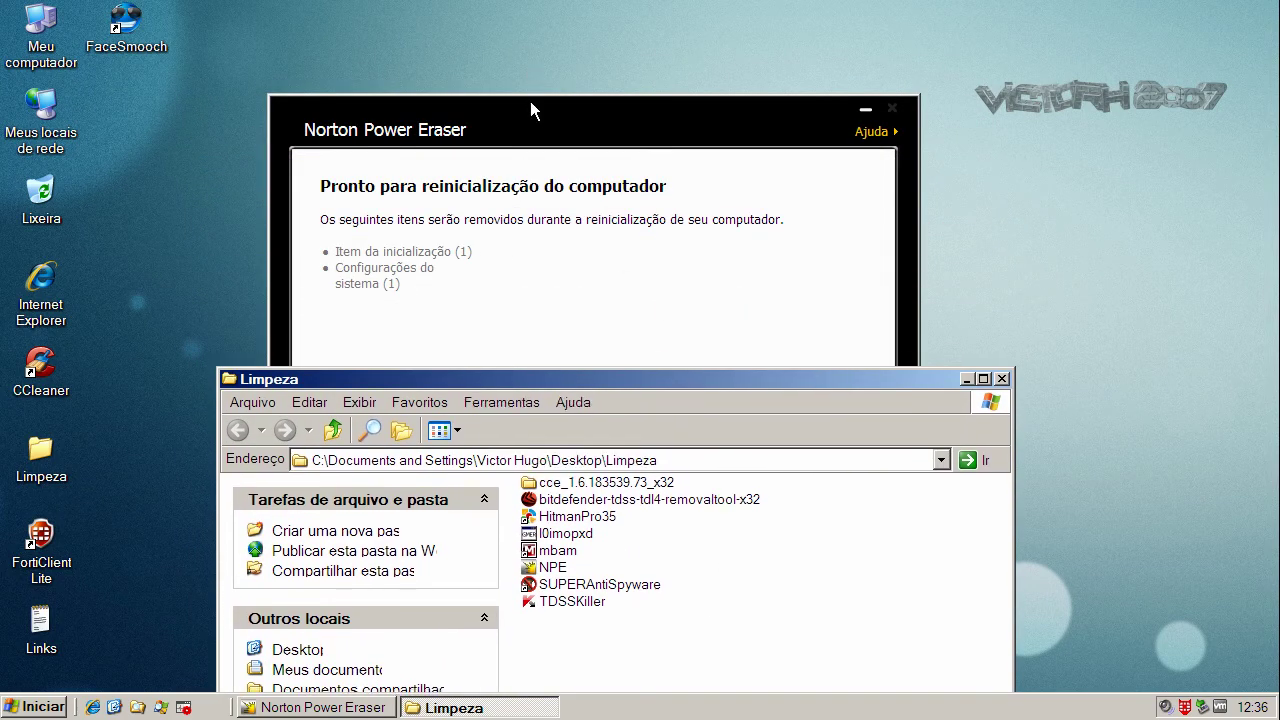
drag(530, 101, 510, 15)
click(911, 376)
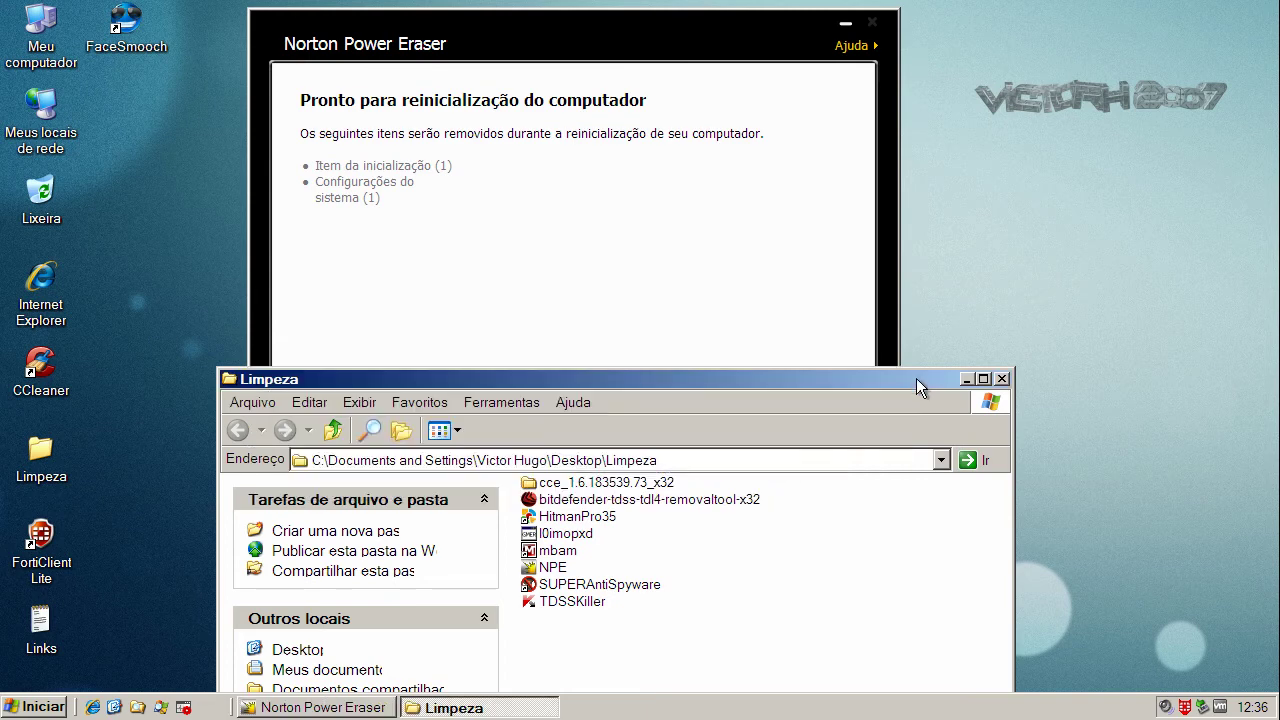
mouse_move(862, 374)
mouse_down()
mouse_move(838, 286)
mouse_move(856, 277)
mouse_up()
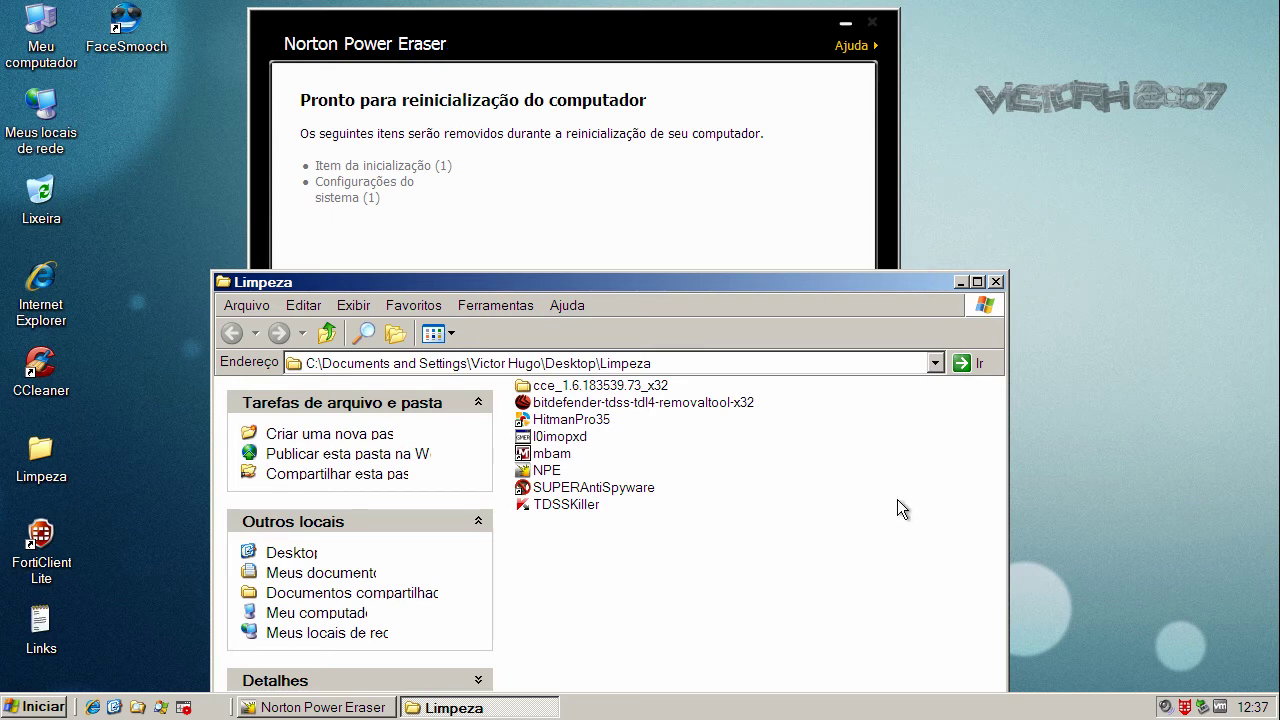
click(565, 506)
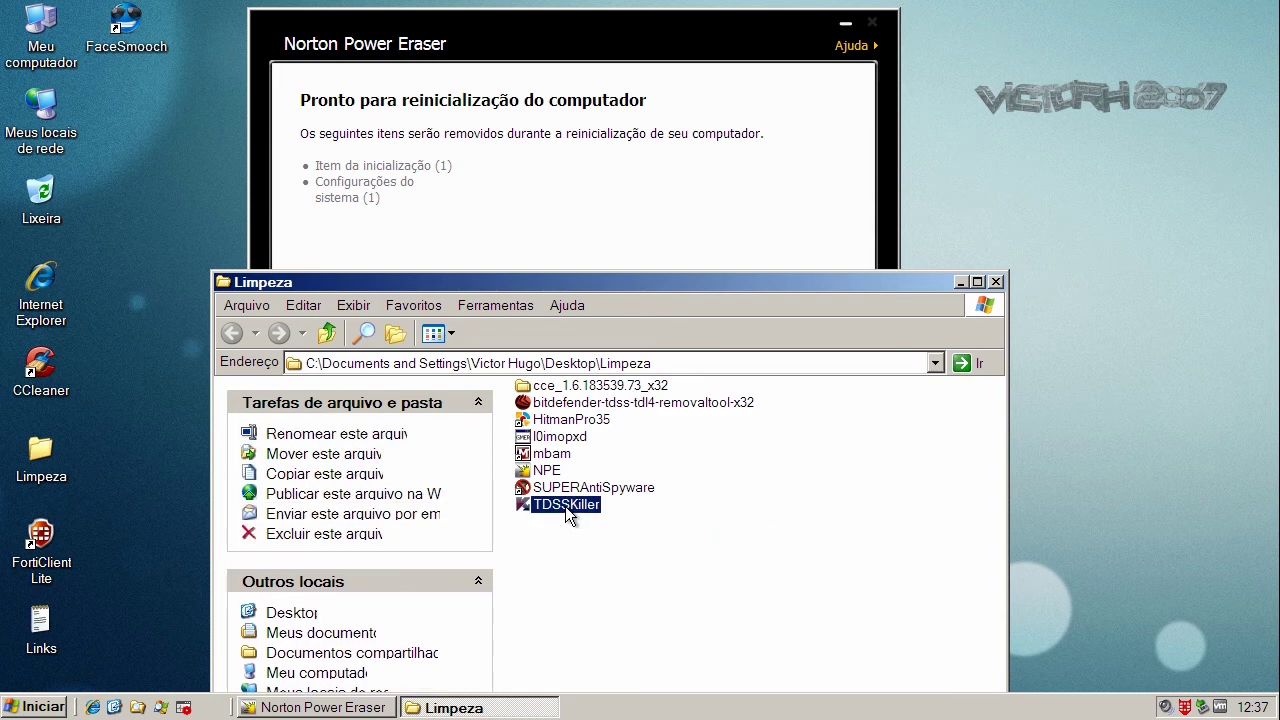
click(555, 440)
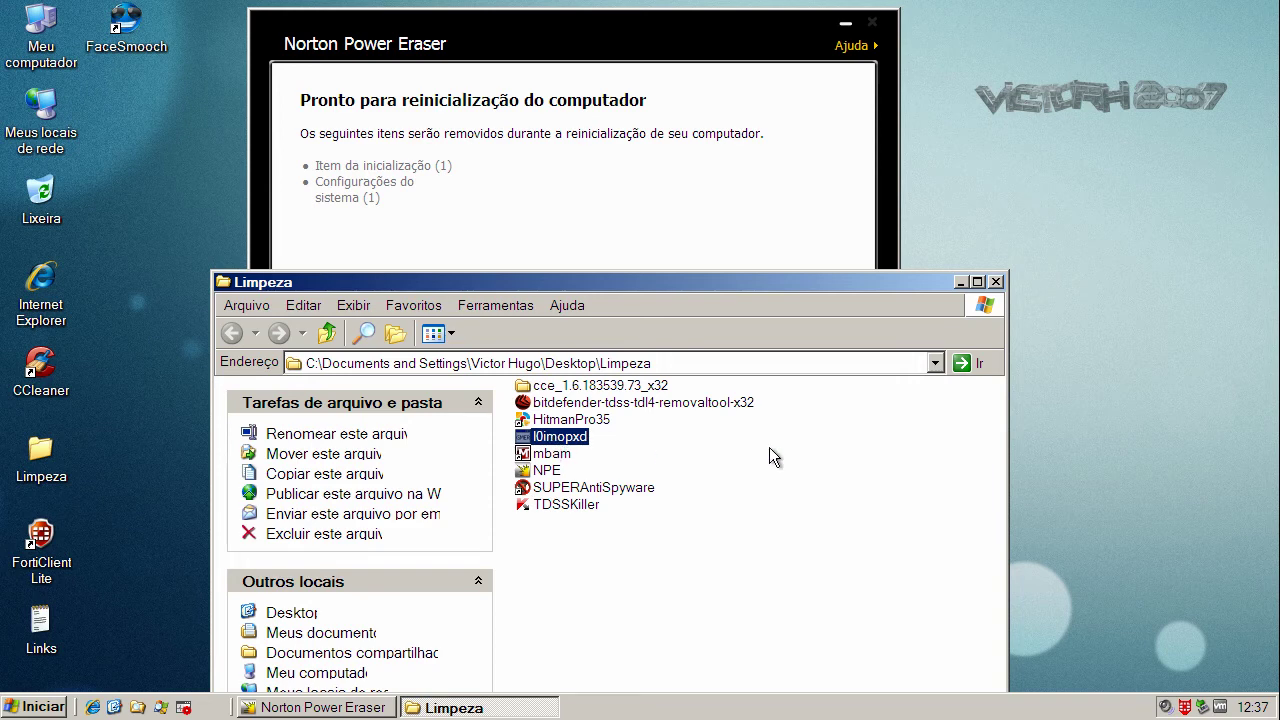
- Restart the computer from Norton Power Eraser to carry out the pending removals
click(720, 25)
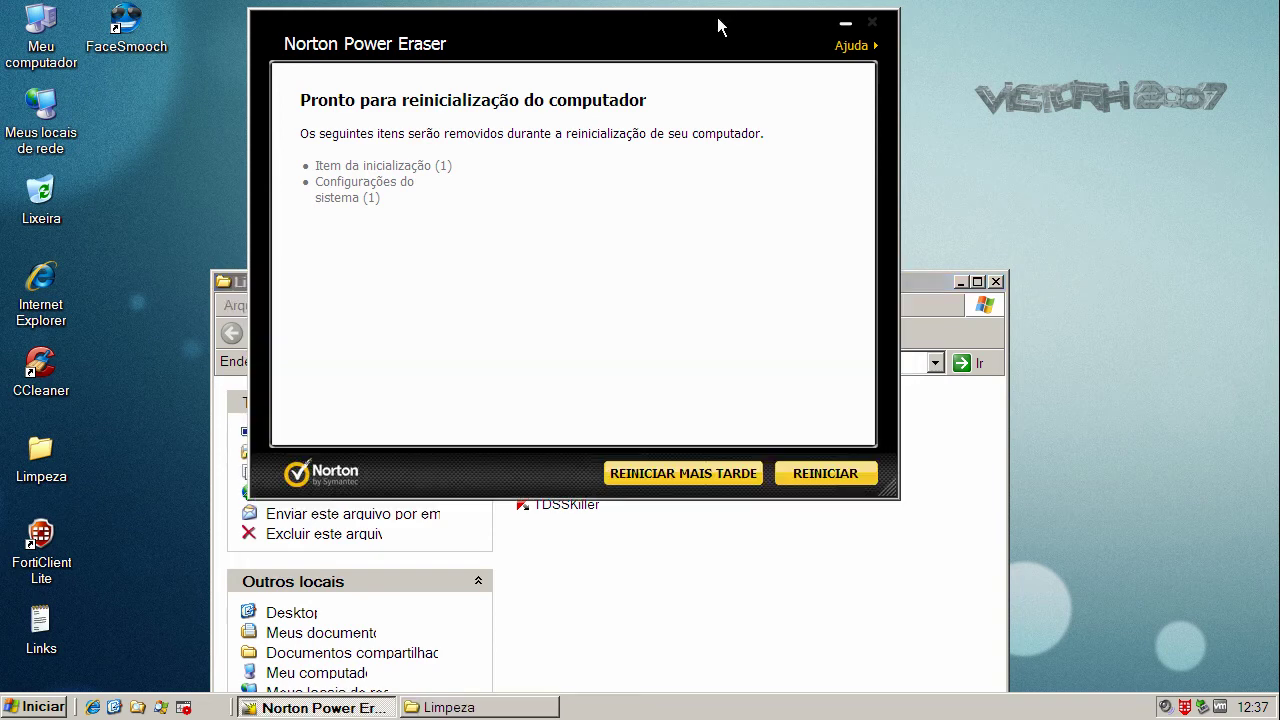
click(811, 472)
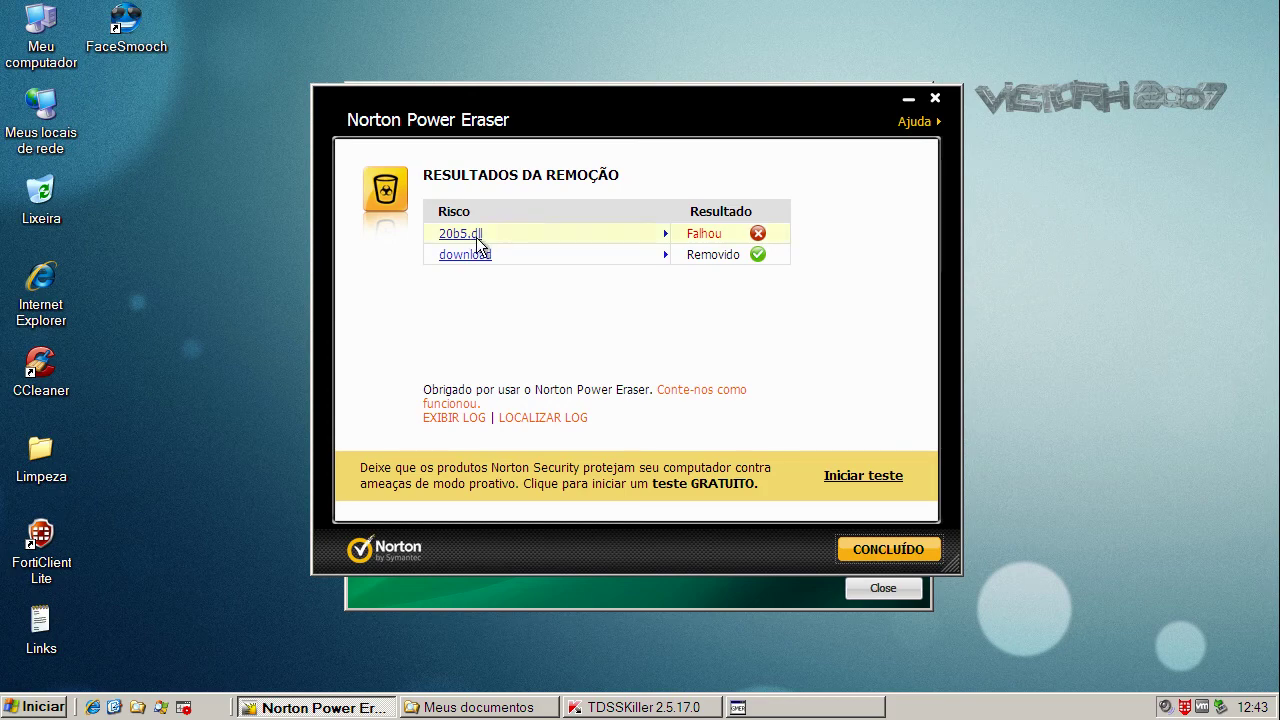
- Finish Norton Power Eraser, then review and close the TDSSKiller and GMER scan results
click(866, 552)
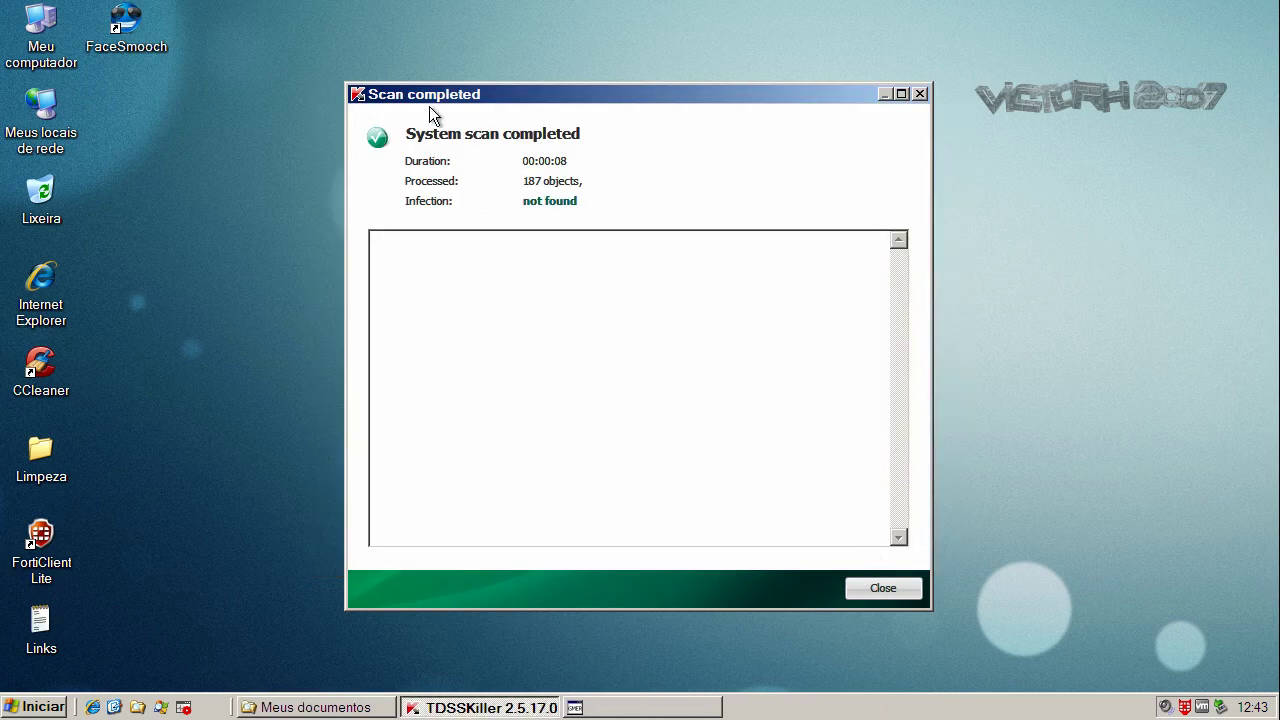
drag(434, 92, 334, 93)
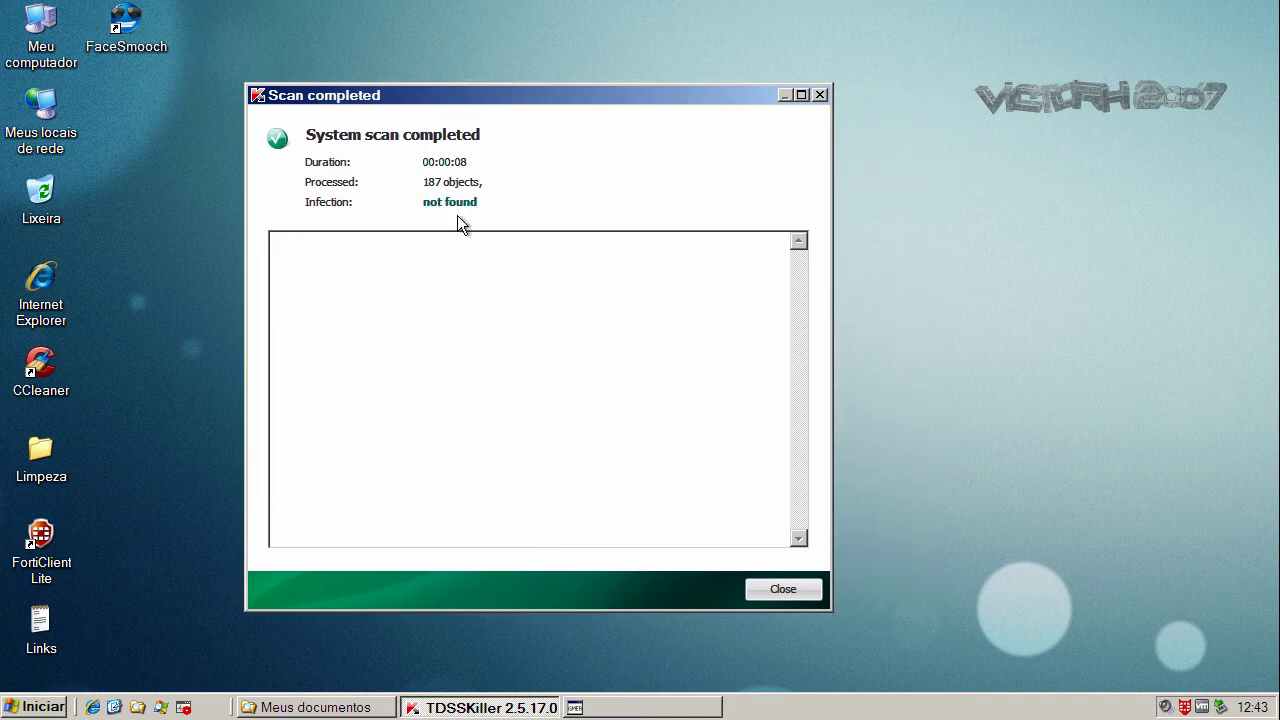
click(770, 589)
click(600, 708)
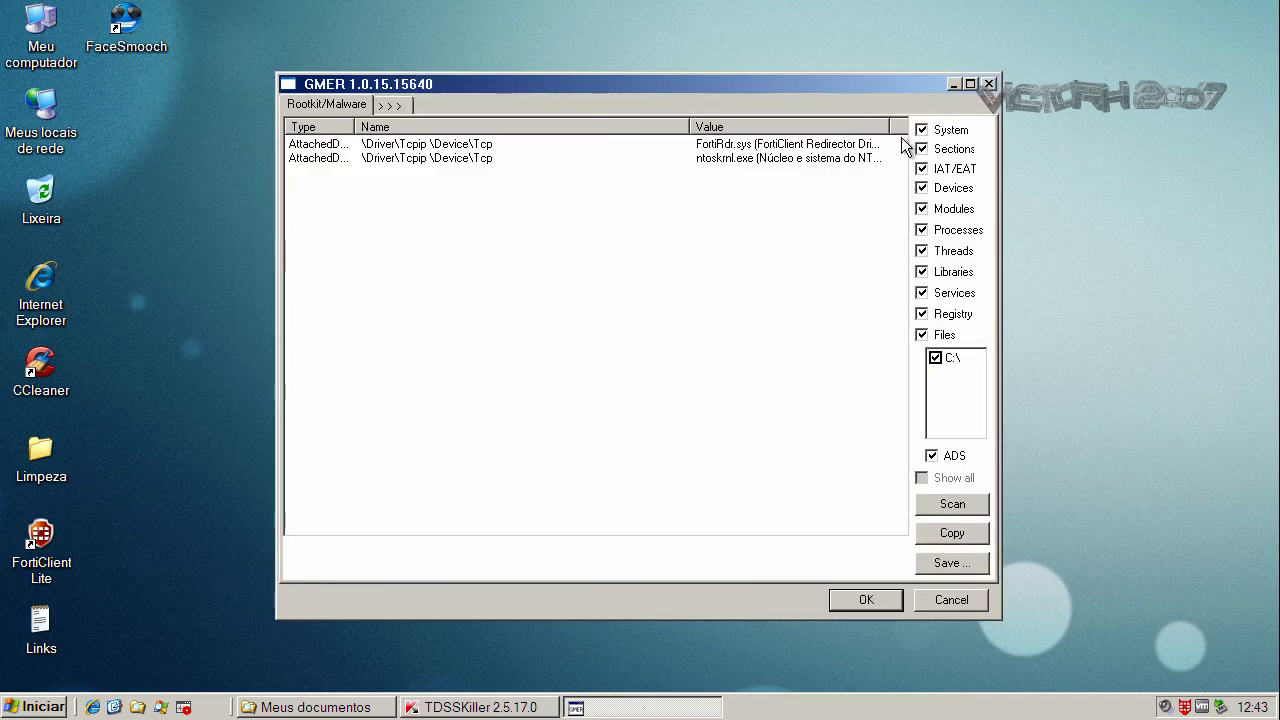
click(988, 84)
- Close the remaining TDSSKiller and Meus documentos windows
right_click(466, 707)
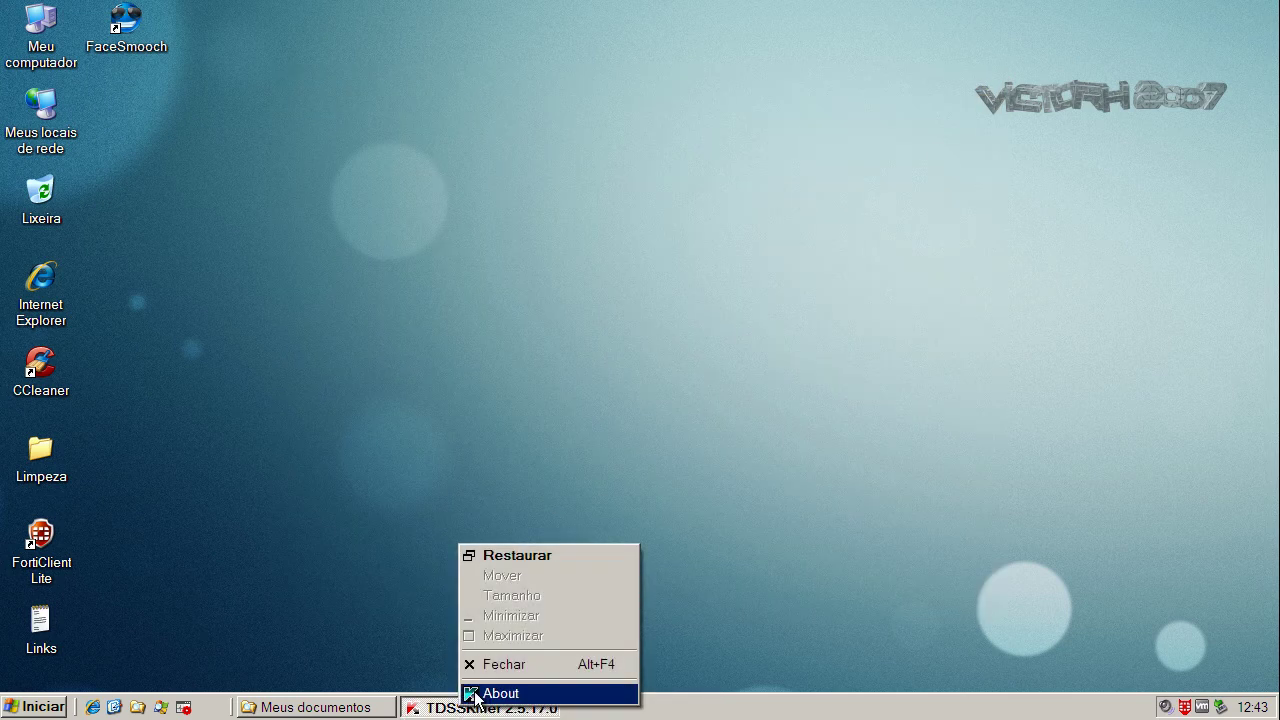
click(478, 664)
right_click(363, 703)
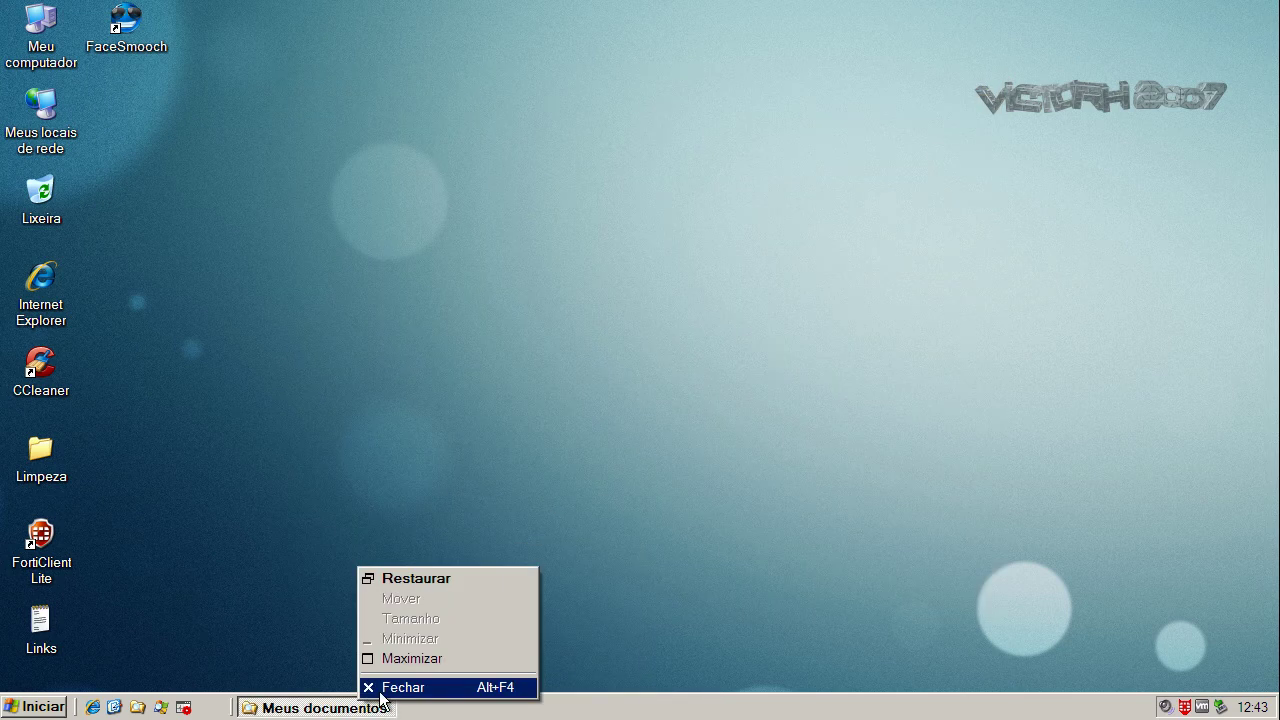
click(385, 686)
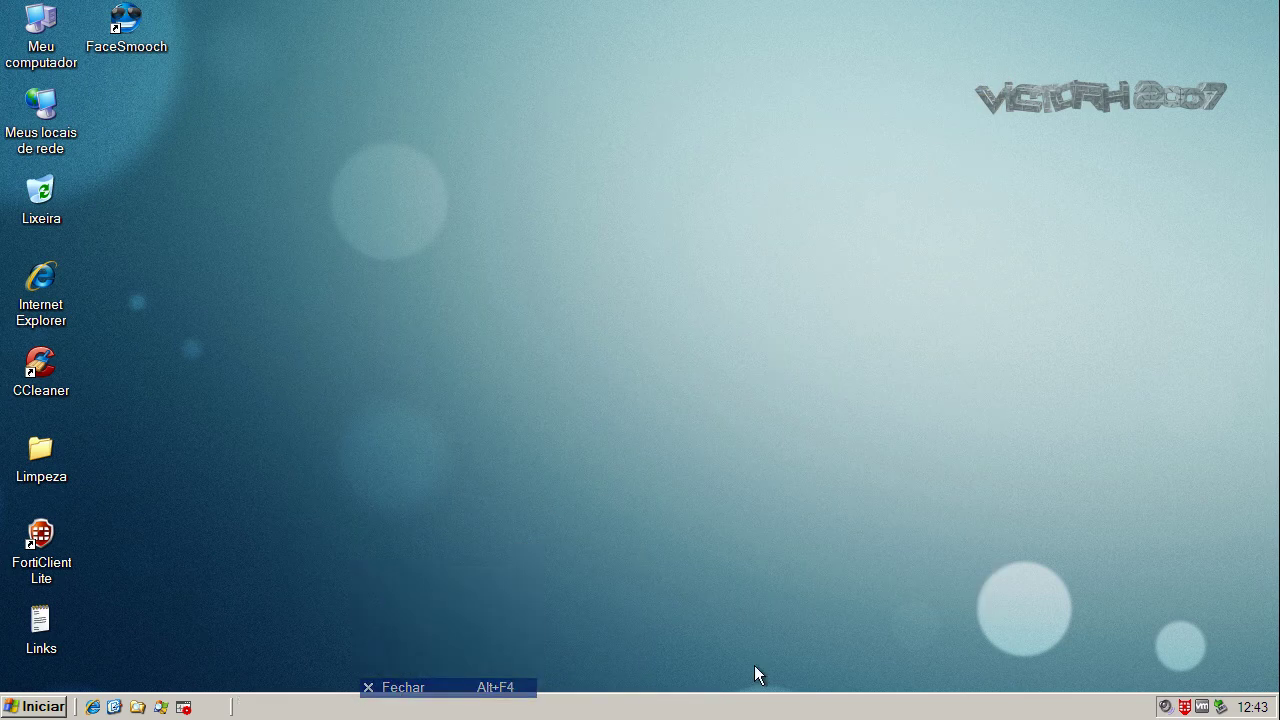
- Open the FortiClient Lite main window and review its protection status
double_click(1187, 704)
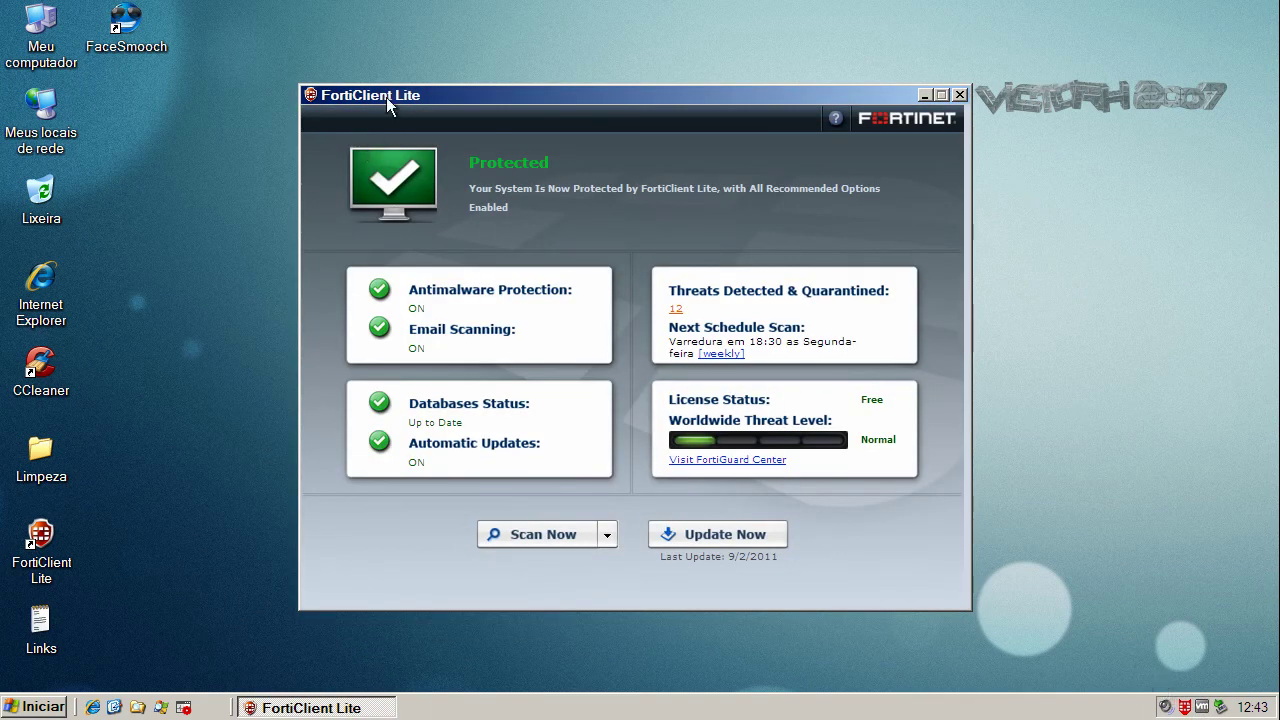
drag(421, 90, 407, 103)
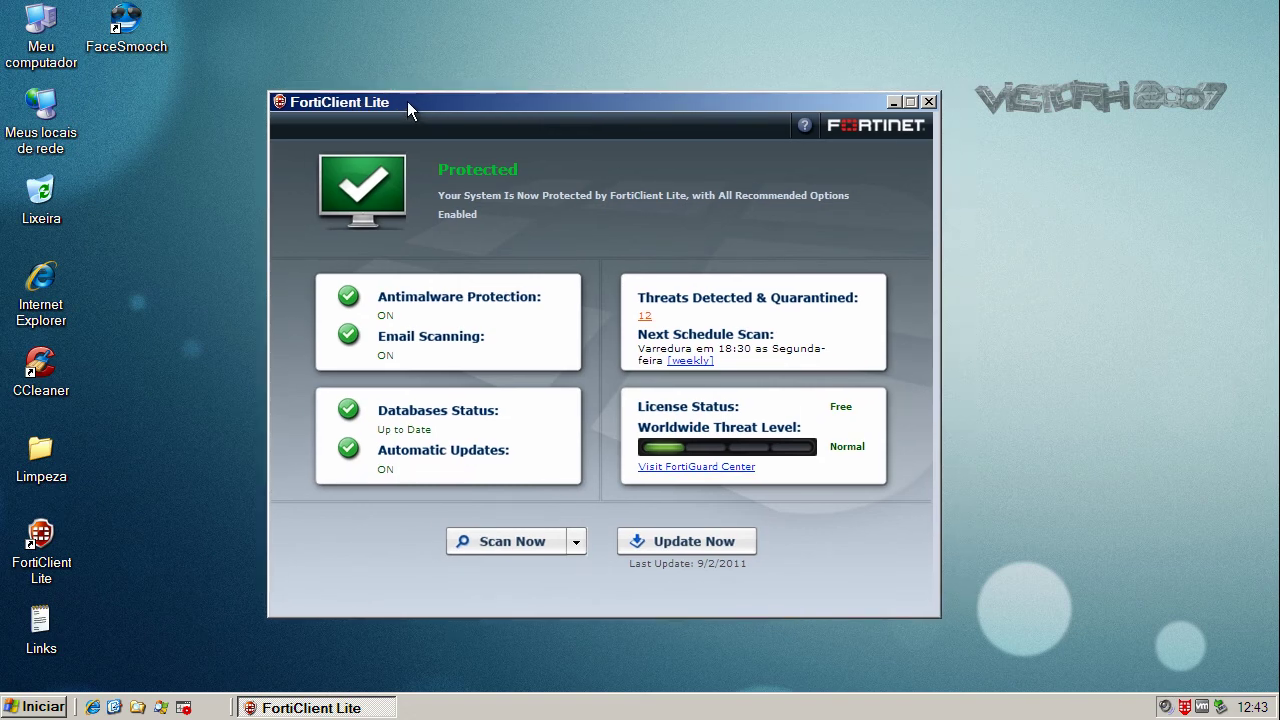